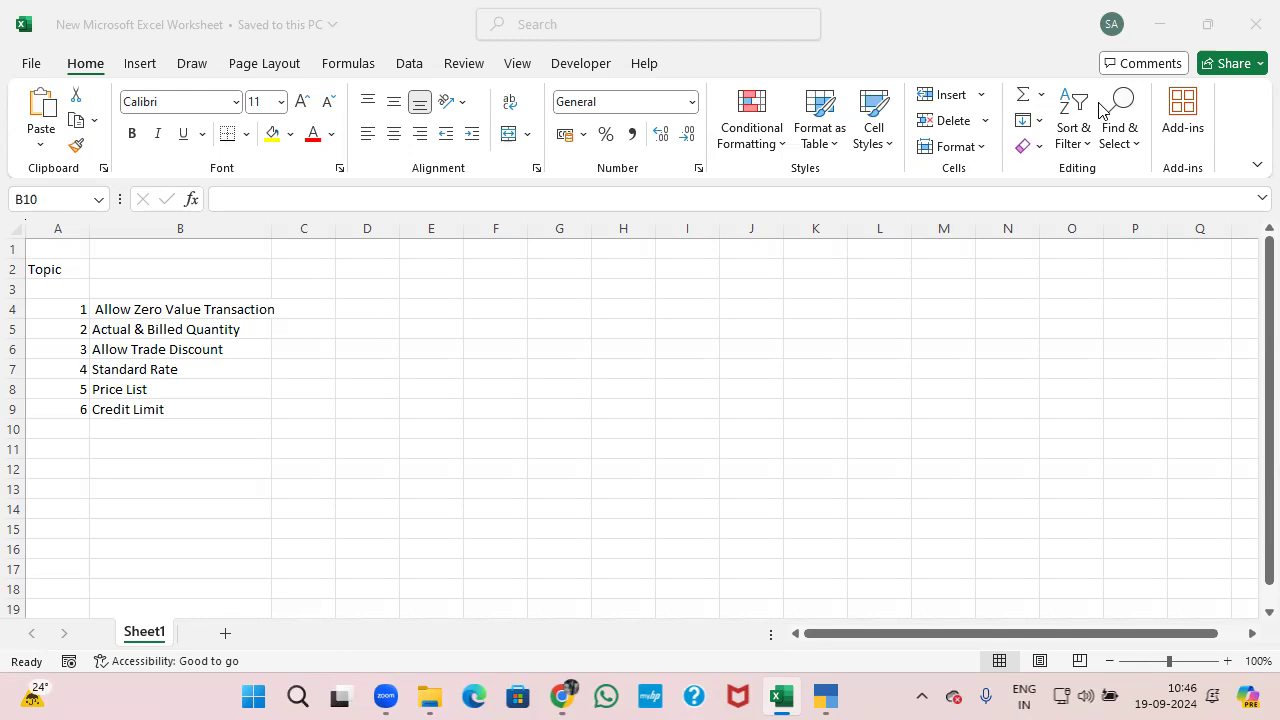
Handwrite "Company Create." in black pen ink on the blank area of the sheet beside the topic list.
click(196, 66)
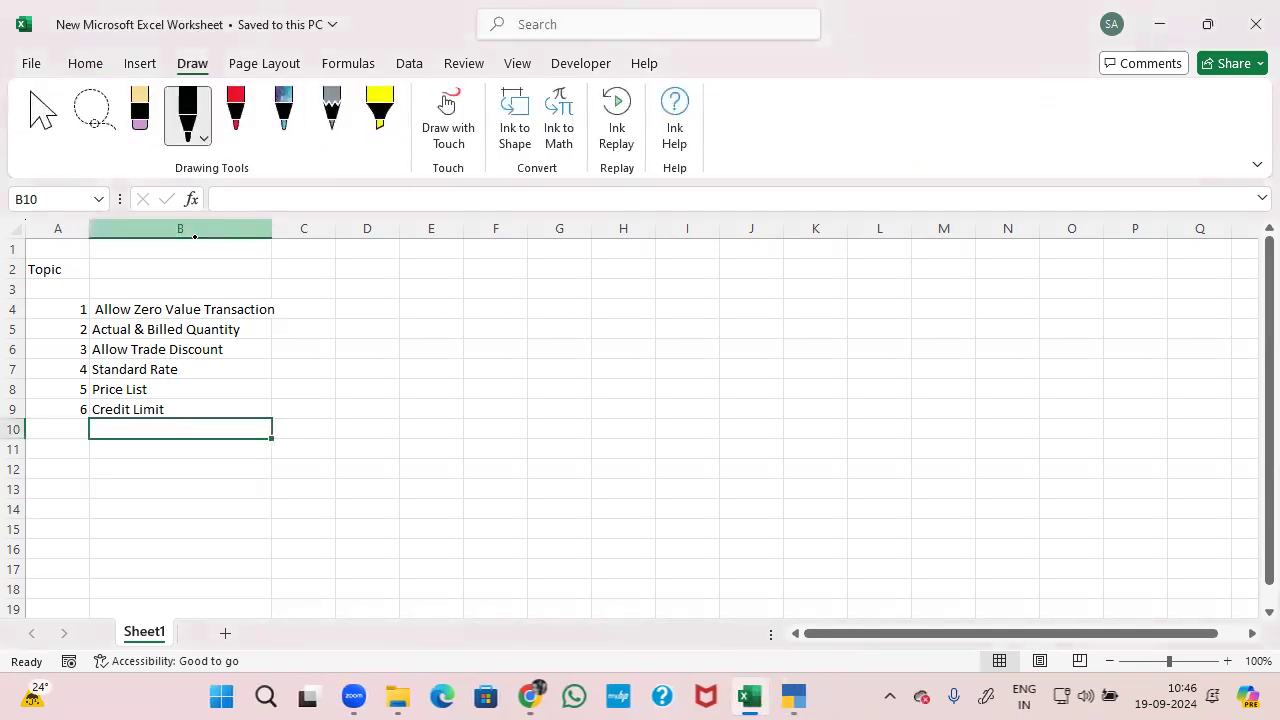
mouse_move(525, 257)
mouse_down()
mouse_move(520, 284)
mouse_move(584, 285)
mouse_move(604, 302)
mouse_up()
mouse_move(656, 262)
mouse_down()
mouse_move(650, 288)
mouse_move(705, 262)
mouse_move(694, 292)
mouse_up()
drag(678, 282, 718, 288)
click(722, 290)
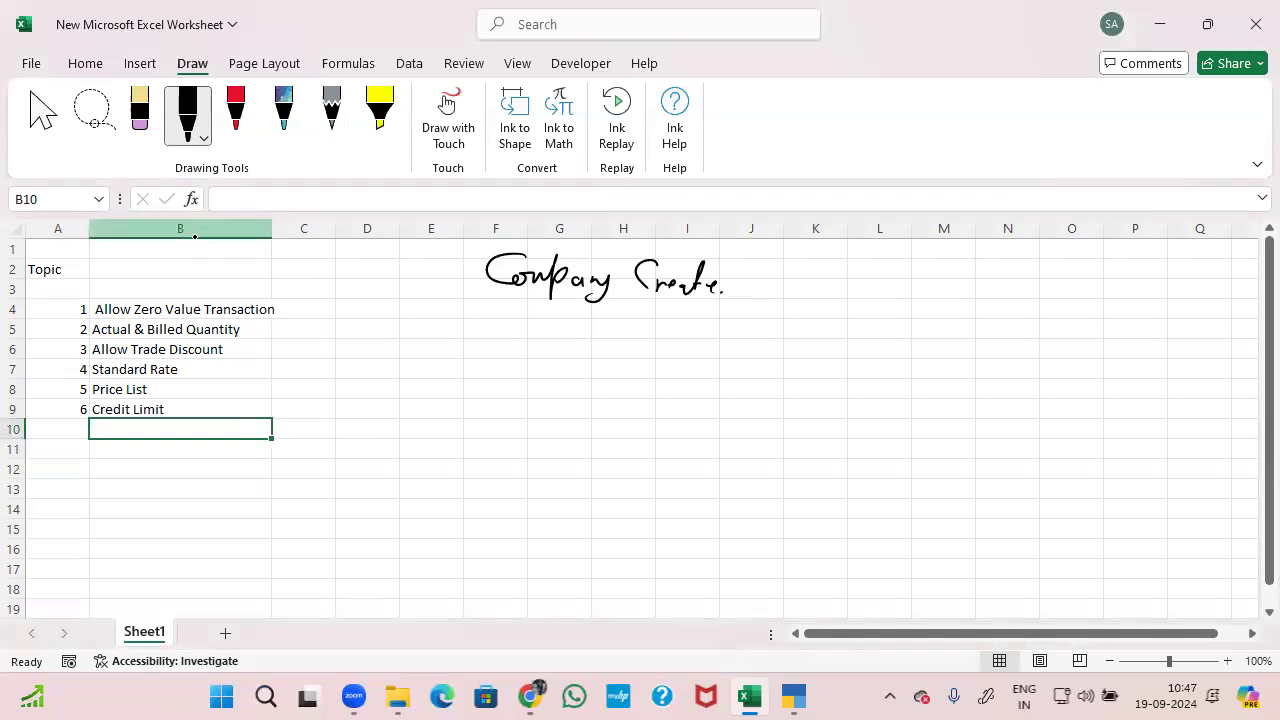
Handwrite "Opening Bal." in black ink below the "Company Create." note.
mouse_move(514, 319)
mouse_down()
mouse_move(541, 312)
mouse_move(534, 338)
mouse_move(595, 343)
mouse_up()
mouse_move(617, 332)
mouse_down()
mouse_move(617, 348)
mouse_move(591, 358)
mouse_move(658, 352)
mouse_up()
drag(645, 328, 658, 351)
mouse_move(696, 346)
mouse_down()
mouse_move(708, 320)
mouse_move(705, 352)
mouse_up()
click(715, 347)
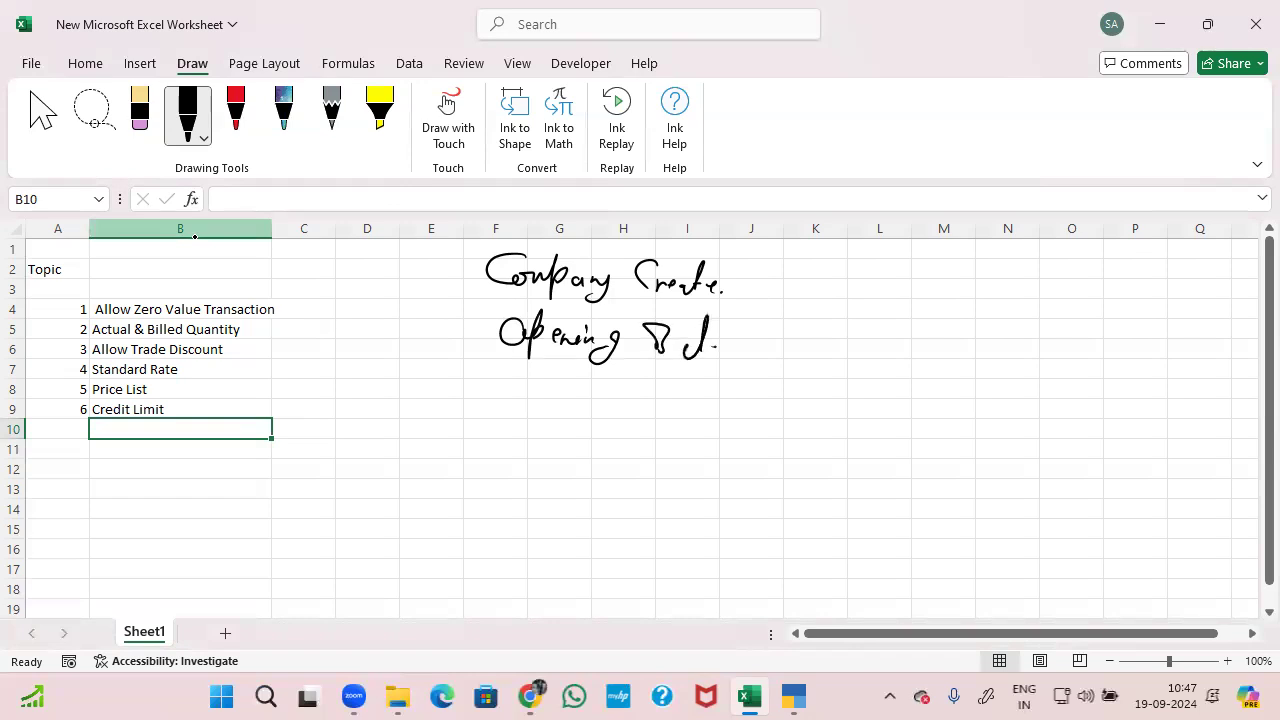
Handwrite "Transaction" below the opening balance note, with lines branching to the letters C, J, P and R.
mouse_move(486, 384)
mouse_down()
mouse_move(548, 383)
mouse_move(530, 406)
mouse_up()
drag(538, 396, 630, 414)
mouse_move(642, 386)
mouse_down()
mouse_move(650, 414)
mouse_move(748, 400)
mouse_move(688, 421)
mouse_up()
click(667, 408)
mouse_move(740, 420)
mouse_down()
mouse_move(729, 438)
mouse_move(751, 418)
mouse_move(713, 470)
mouse_move(728, 488)
mouse_move(729, 476)
mouse_up()
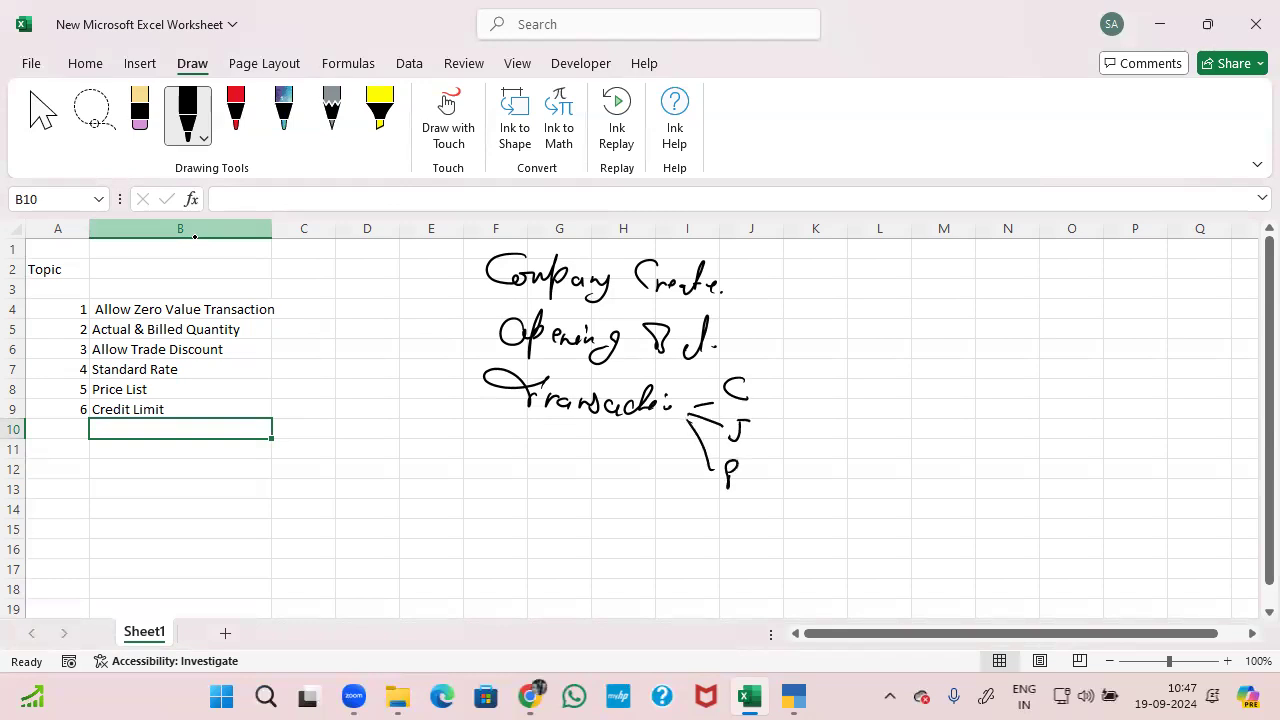
mouse_move(684, 420)
mouse_down()
mouse_move(682, 492)
mouse_move(696, 518)
mouse_move(711, 516)
mouse_up()
Handwrite "Purchase Cycle" and "Sale Cycle" as a second column of notes and mark "Company Create" with an arrow.
drag(845, 258, 846, 291)
mouse_move(834, 262)
mouse_down()
mouse_move(876, 288)
mouse_move(890, 276)
mouse_move(942, 286)
mouse_up()
mouse_move(986, 260)
mouse_down()
mouse_move(966, 308)
mouse_move(1006, 294)
mouse_move(1044, 248)
mouse_up()
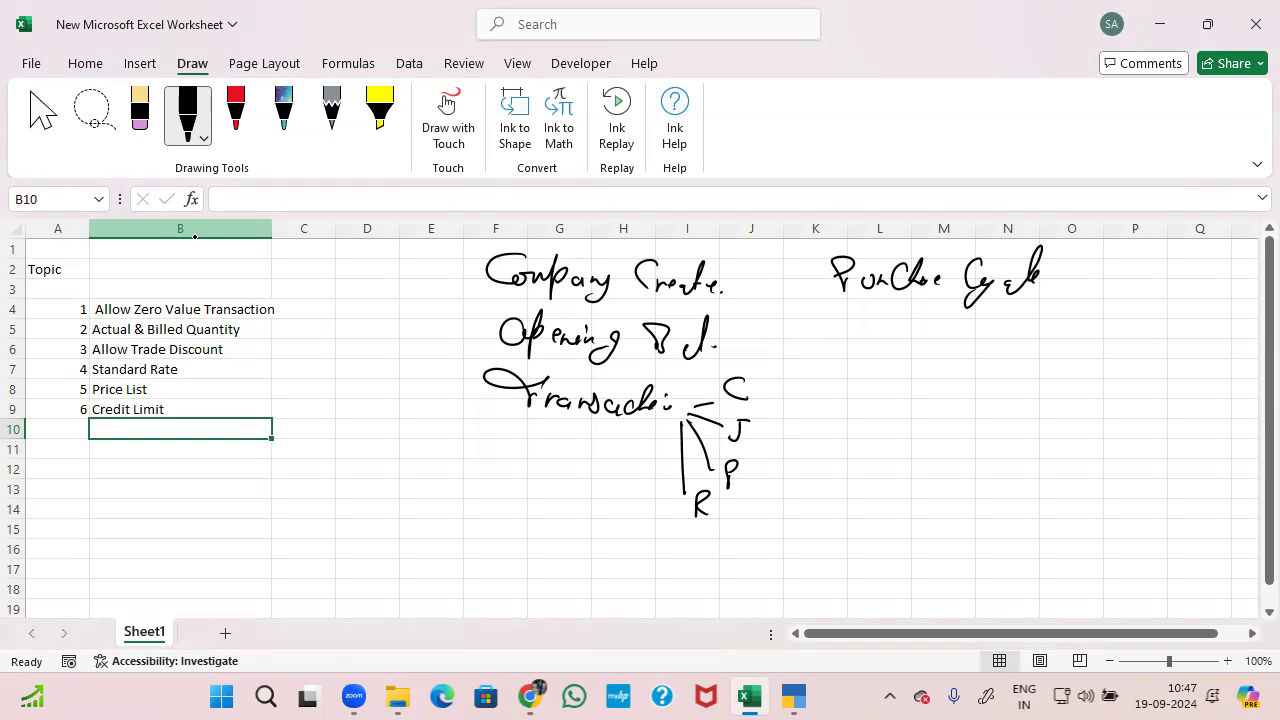
mouse_move(872, 324)
mouse_down()
mouse_move(854, 364)
mouse_move(900, 338)
mouse_move(918, 356)
mouse_move(1012, 360)
mouse_up()
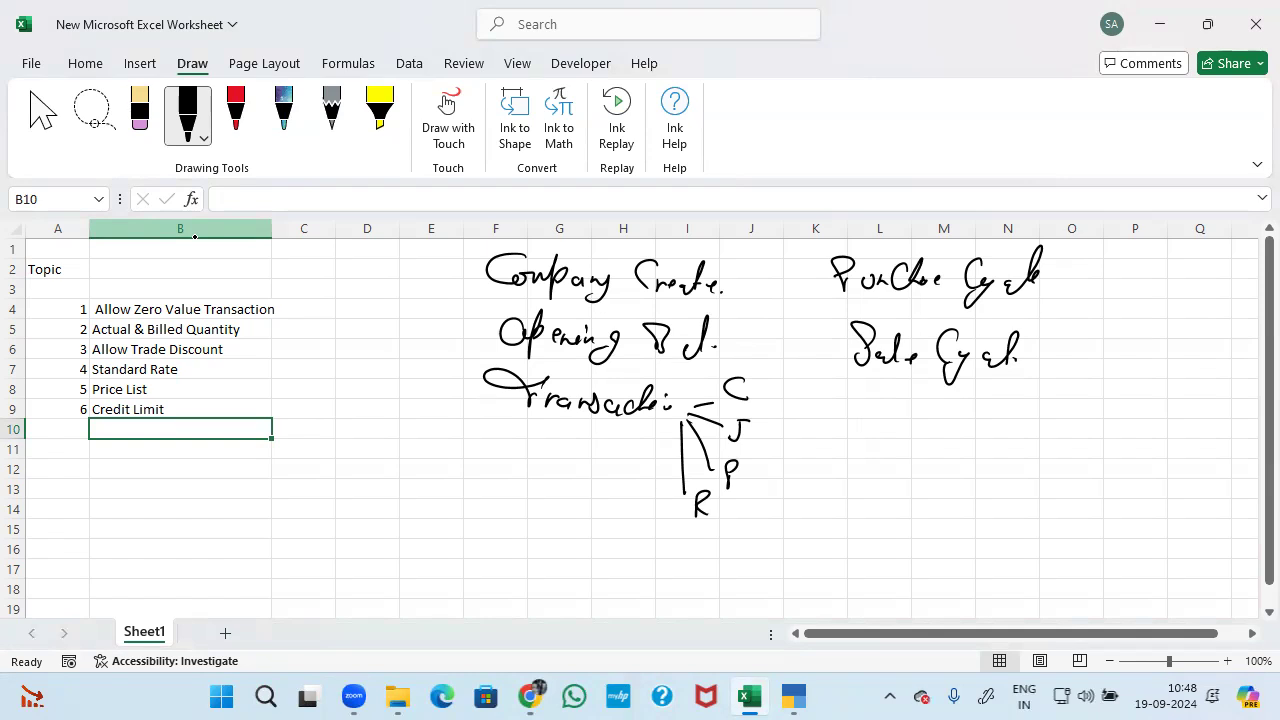
mouse_move(449, 283)
mouse_down()
mouse_move(432, 328)
mouse_move(488, 276)
mouse_move(448, 300)
mouse_up()
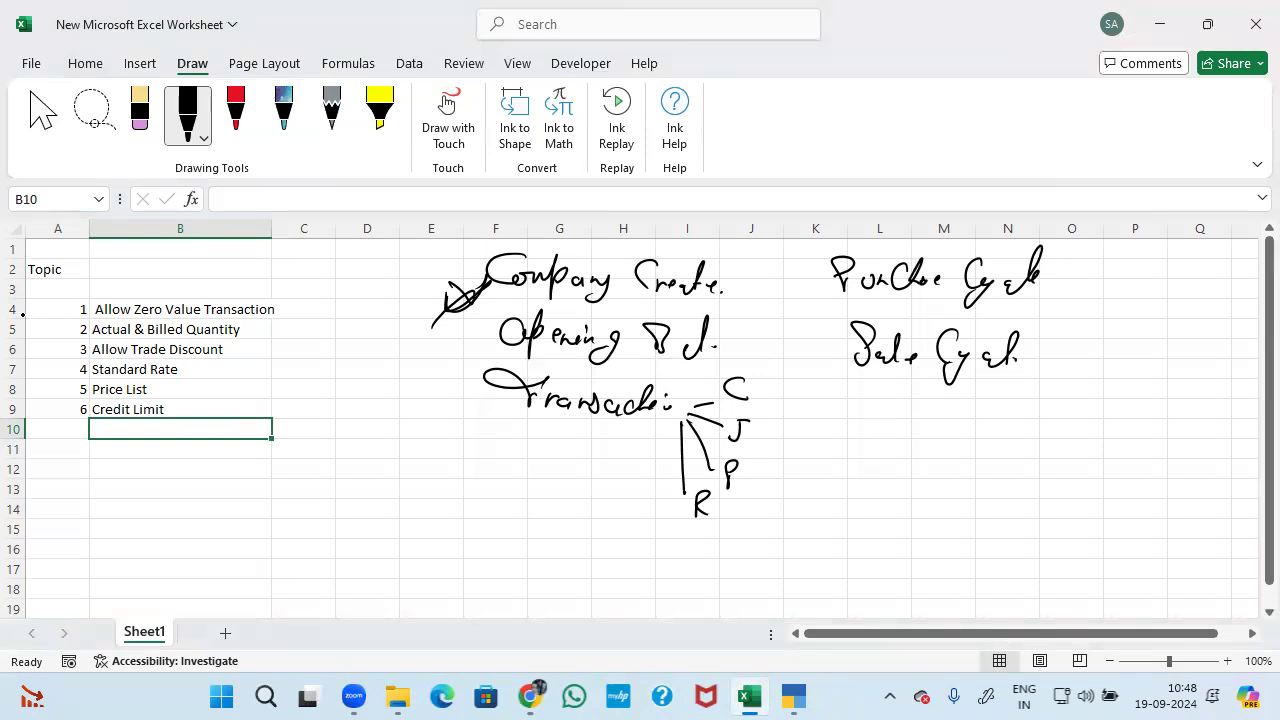
Select the Allow Zero Value Transaction topic cell, and switch to TallyPrime to start a Sales voucher.
click(154, 318)
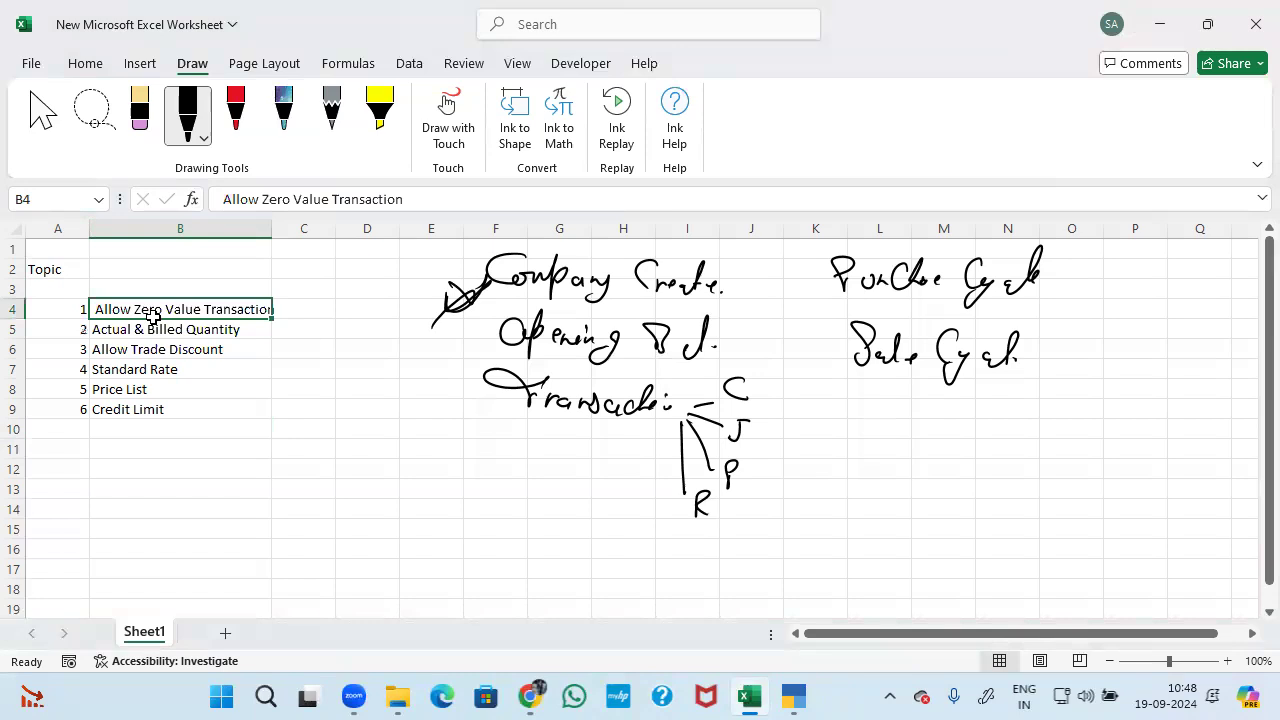
click(794, 697)
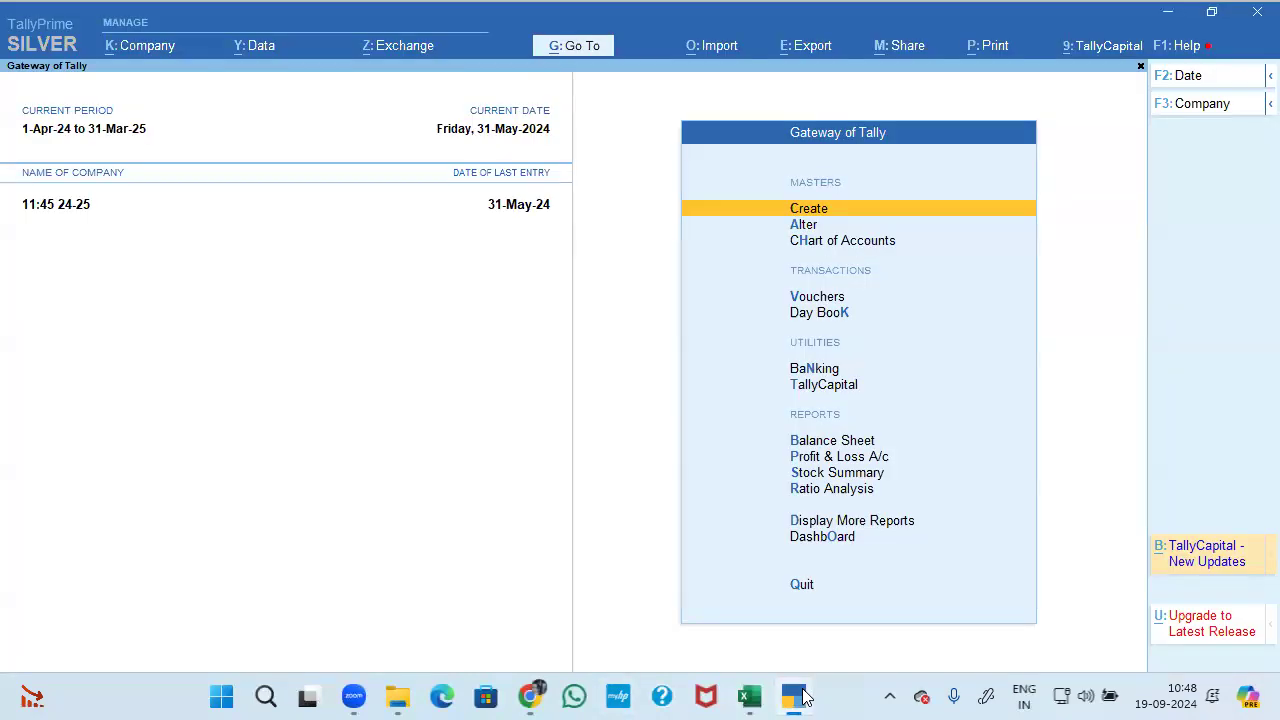
key(Down)
key(Down)
key(Down)
key(Down)
key(Up)
key(Return)
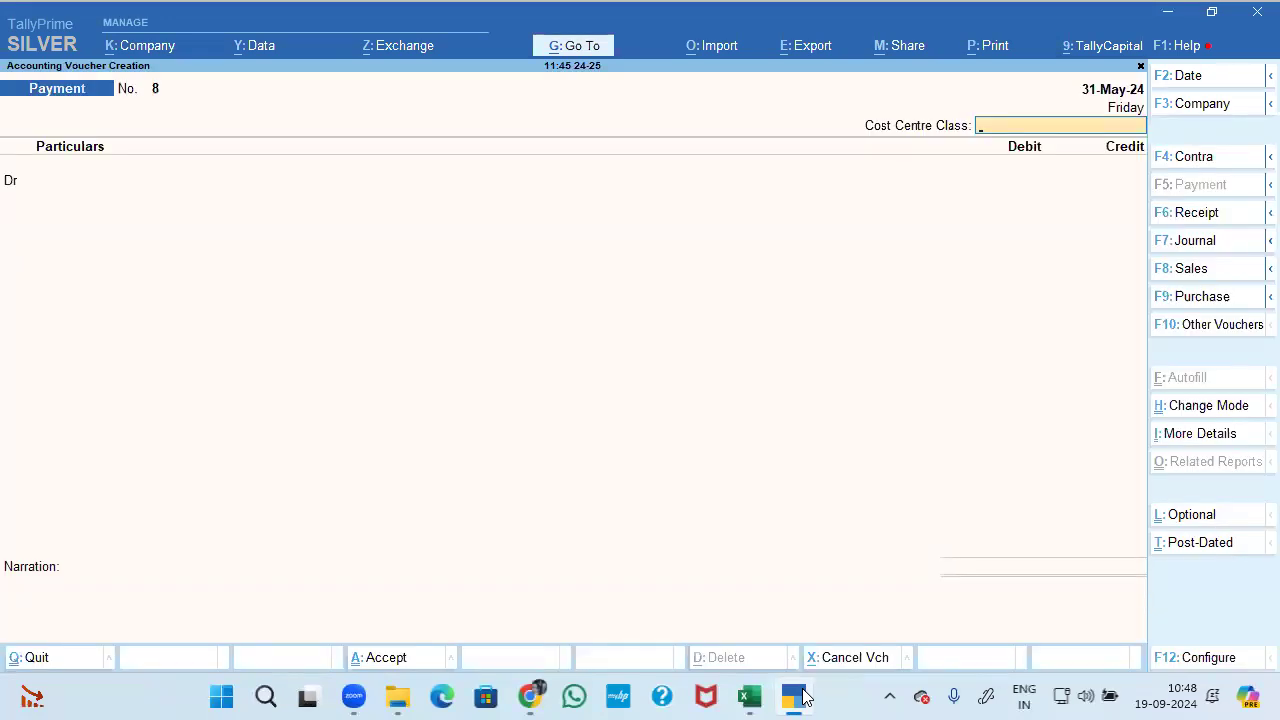
key(F8)
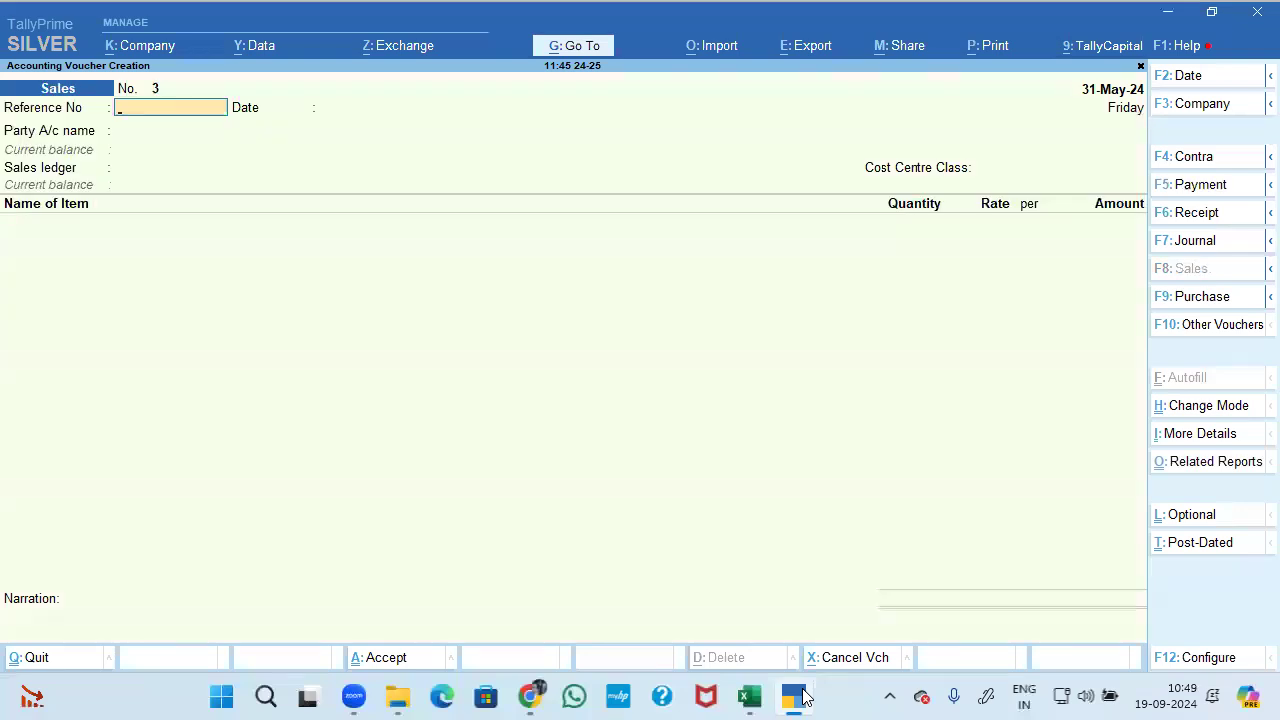
Set the sales voucher's date to 1-May-24.
key(F2)
text(1-4)
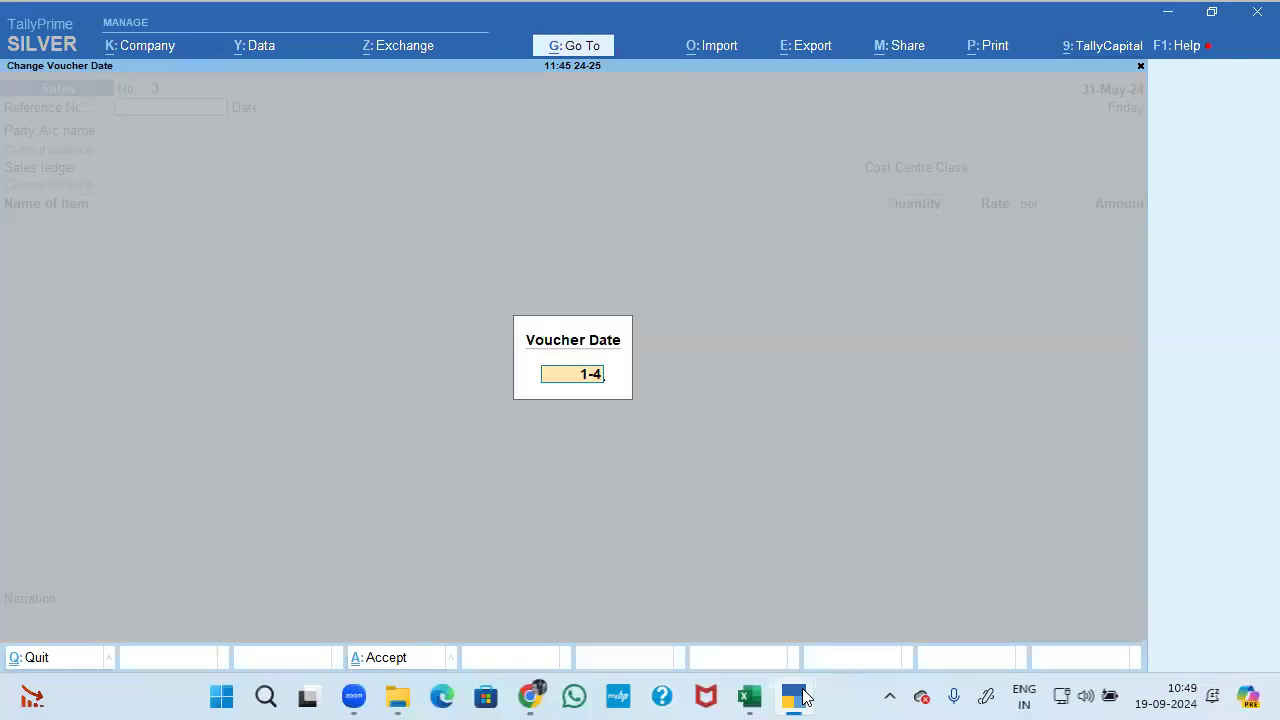
key(BackSpace)
text(5)
key(Return)
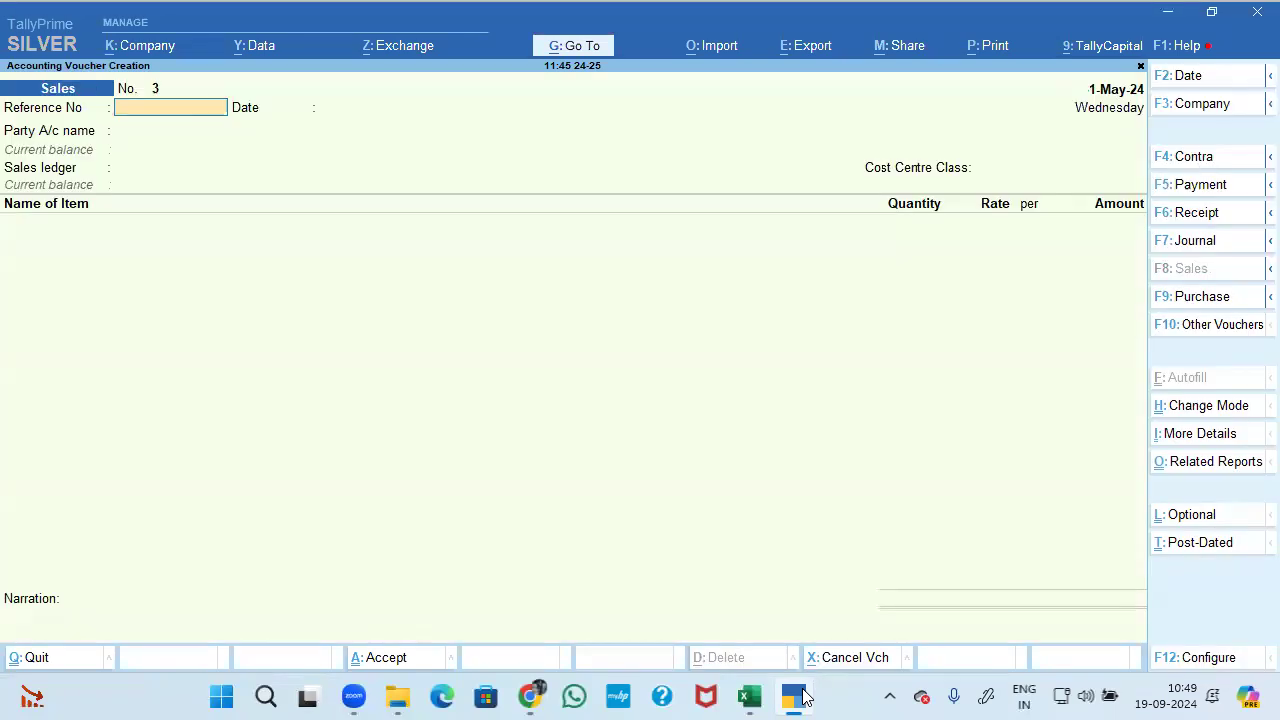
Enter k006 as the voucher's reference number and accept 1-May-24 as its reference date.
text(k)
key(Return)
key(Return)
key(BackSpace)
key(BackSpace)
text(006)
key(Return)
key(Return)
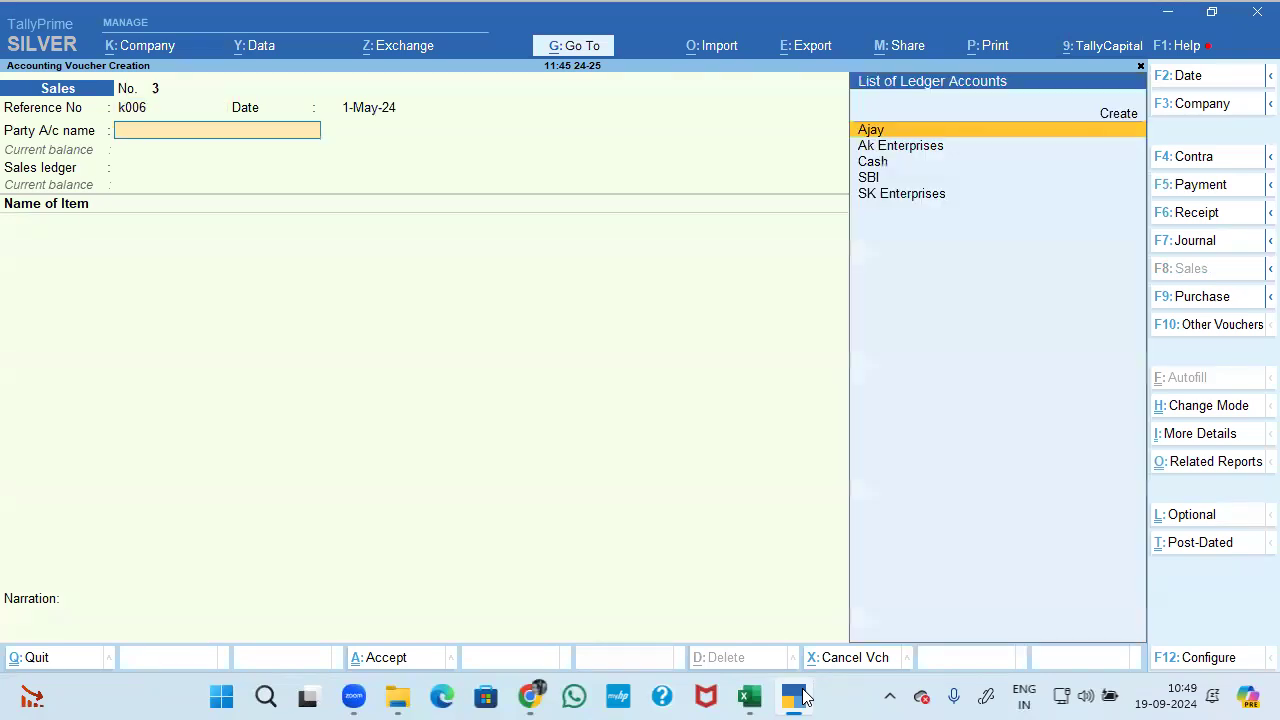
Choose Ak Enterprises as the party, accept its dispatch and party details, and use the Sales ledger.
key(Down)
key(Return)
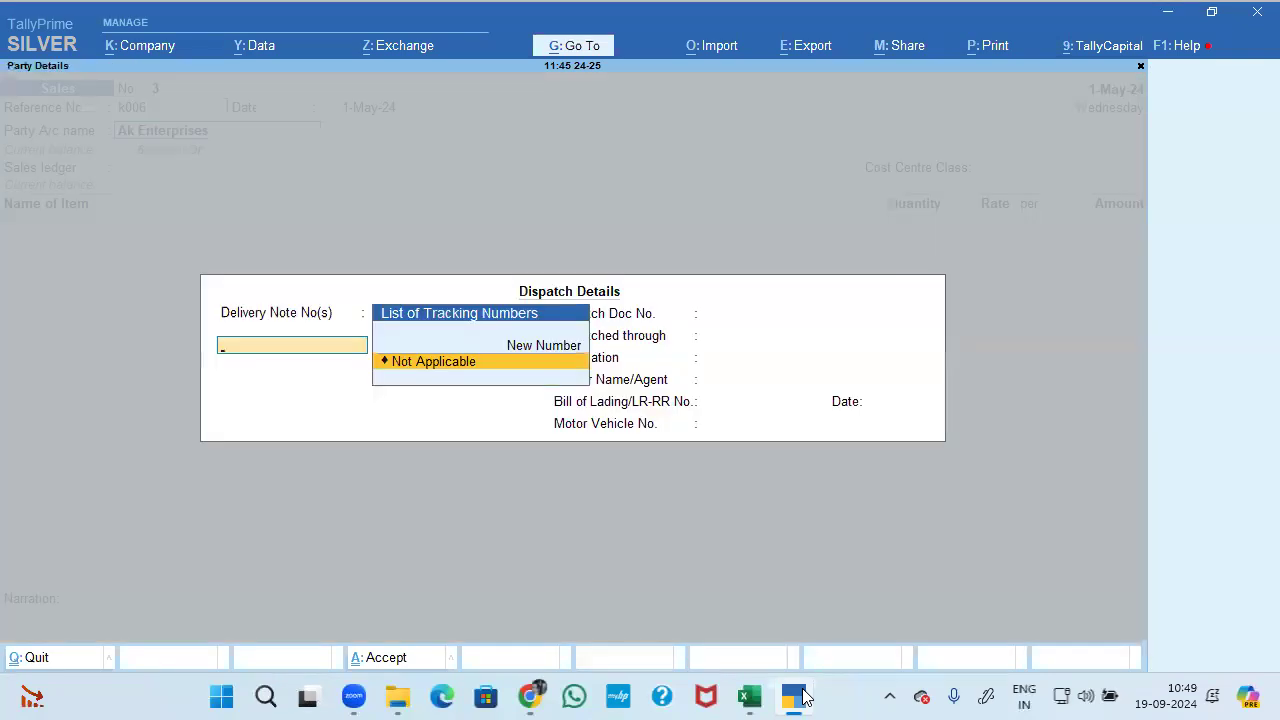
key(Escape)
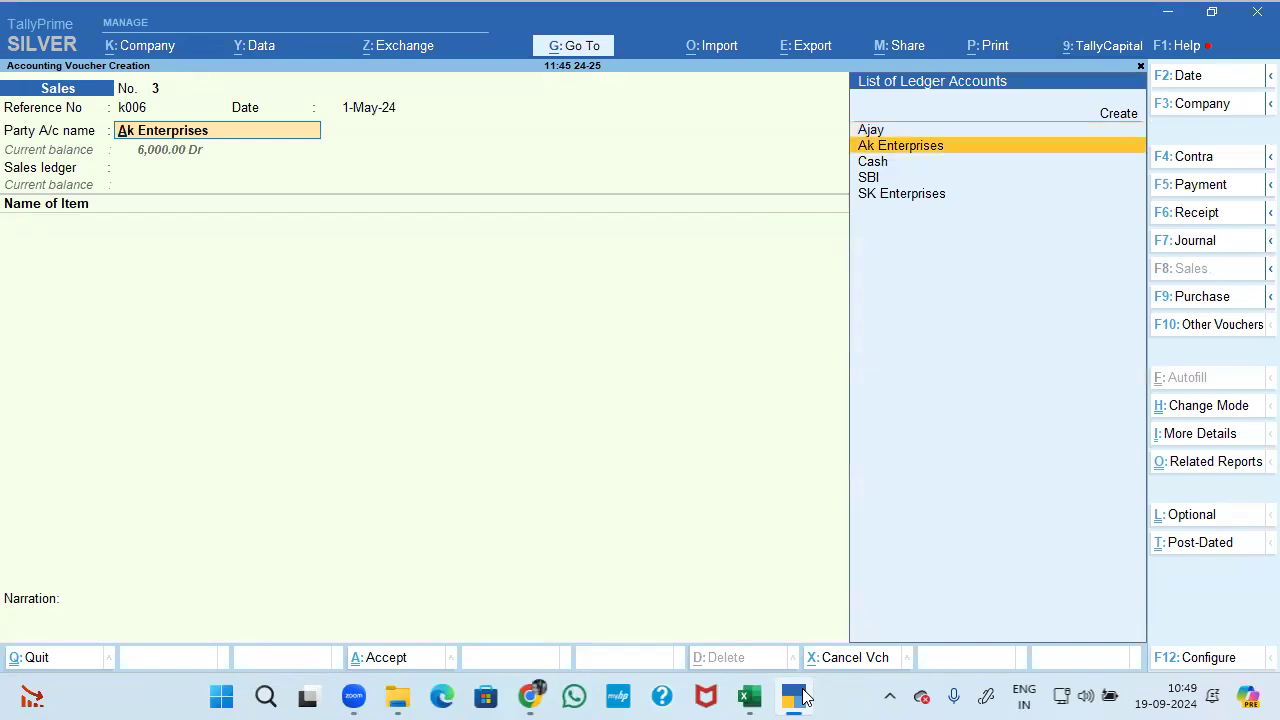
key(Return)
key(Return)
key(ctrl+a)
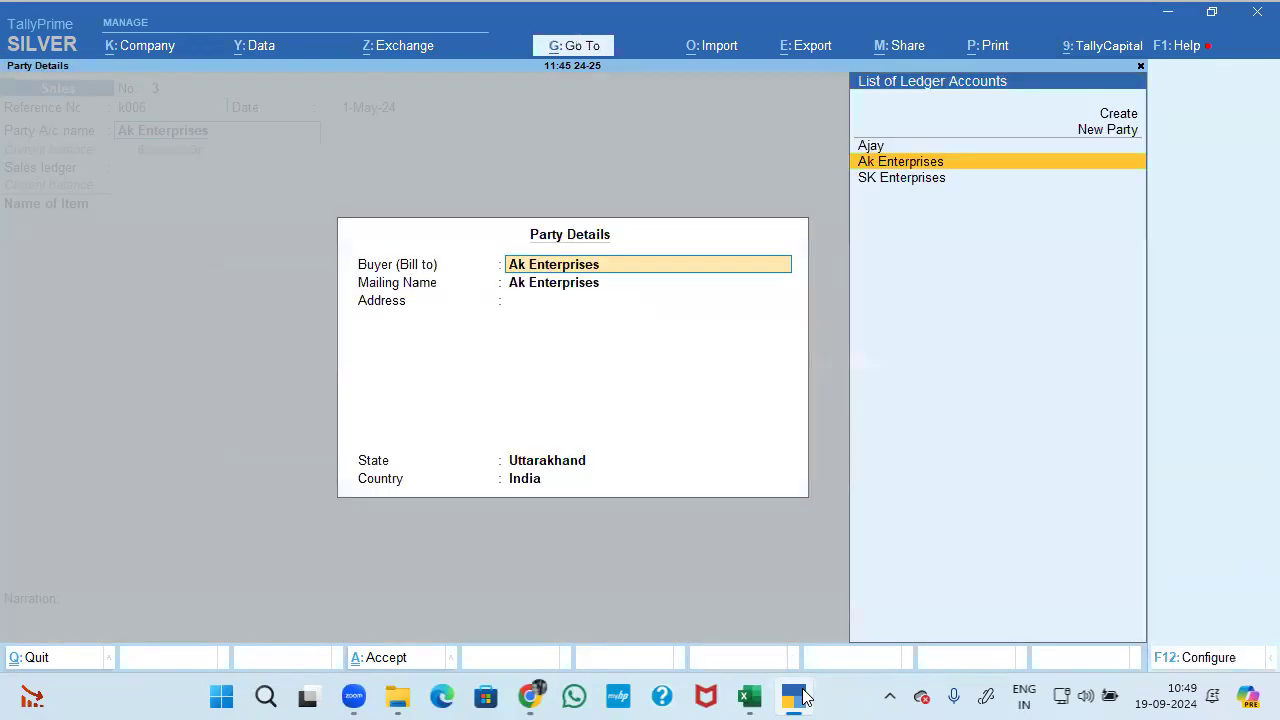
key(ctrl+a)
key(Return)
key(Return)
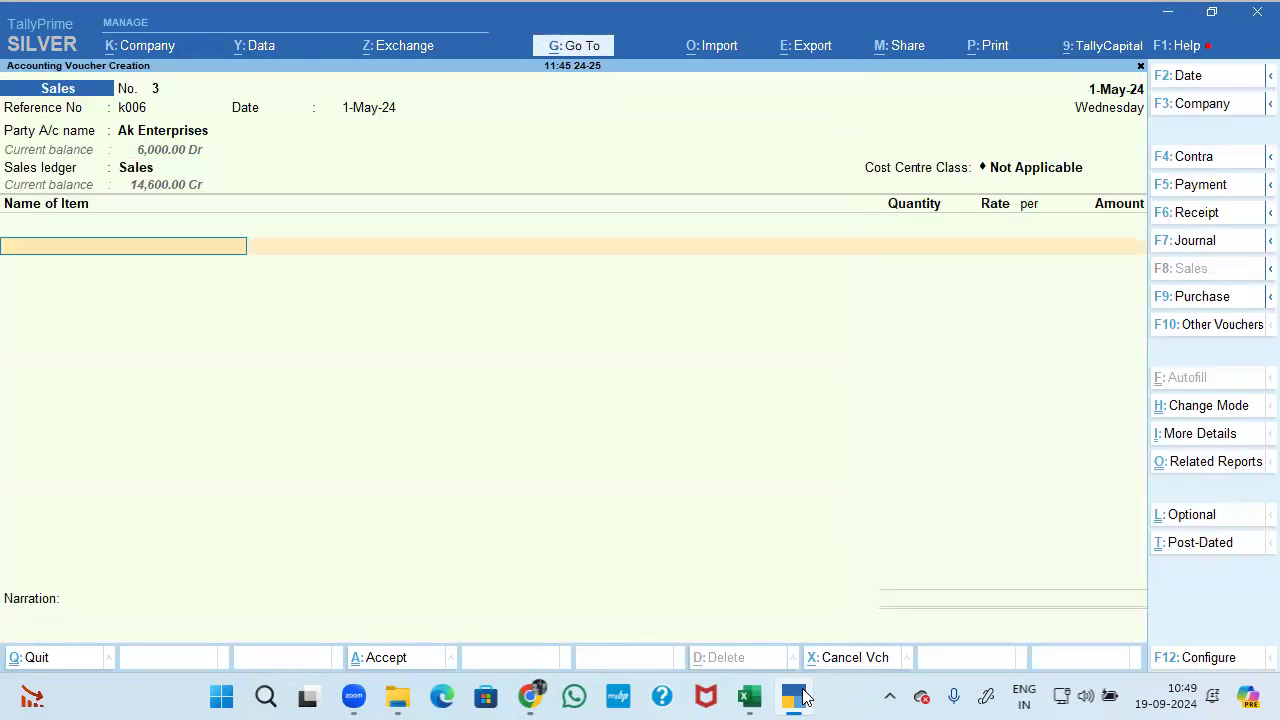
Add the item AMLA PLUS with 50 BTL from the GMS ROAD godown at a rate of 90.00 per BTL.
key(Down)
key(Return)
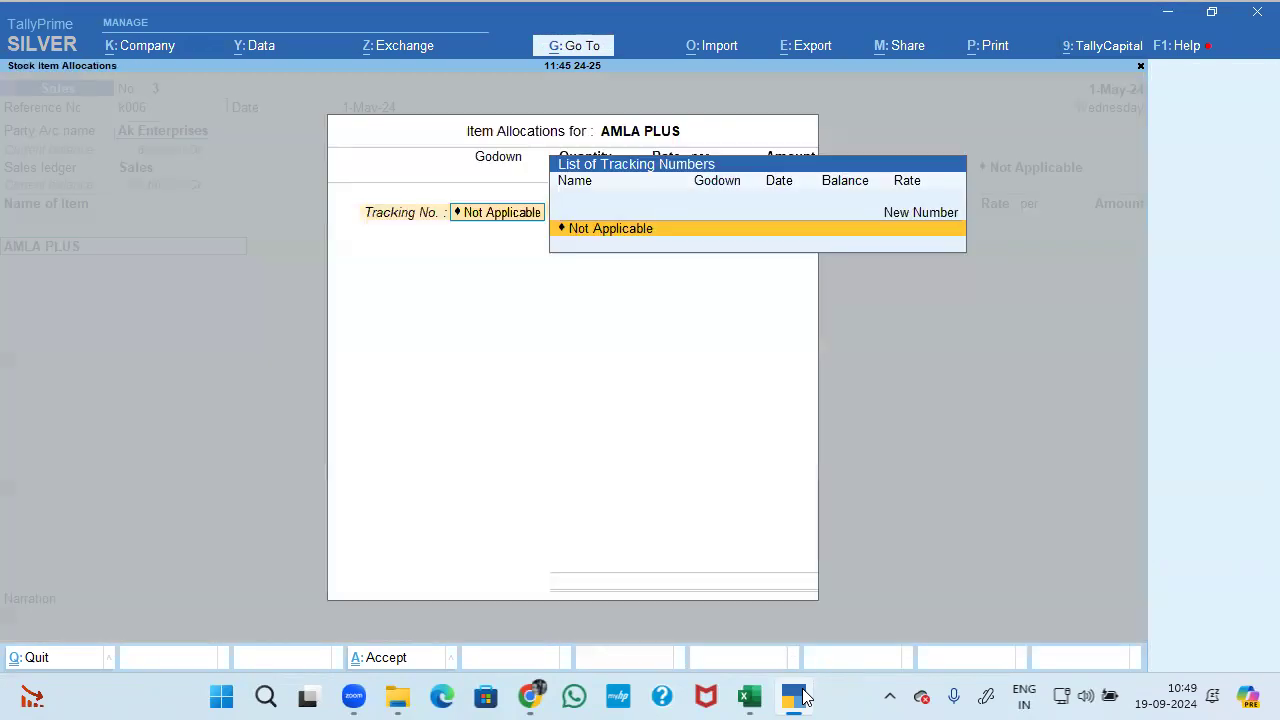
key(Return)
key(Return)
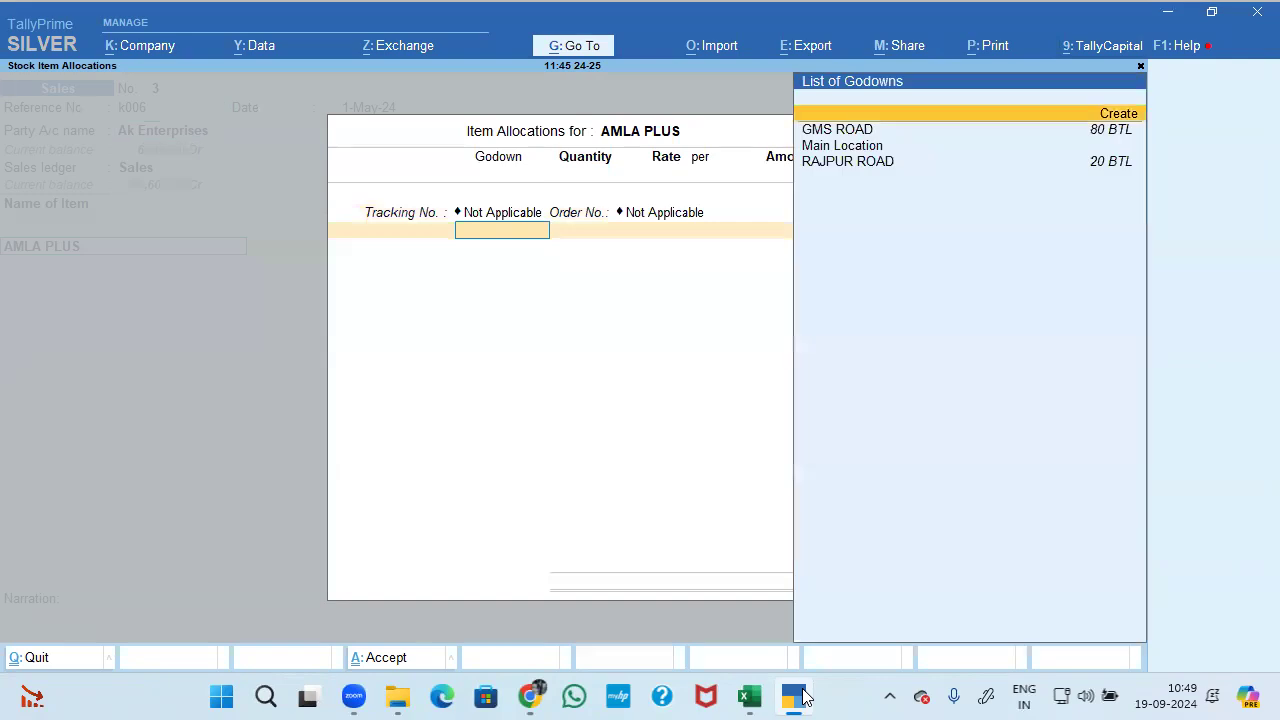
key(Down)
key(Return)
text(50)
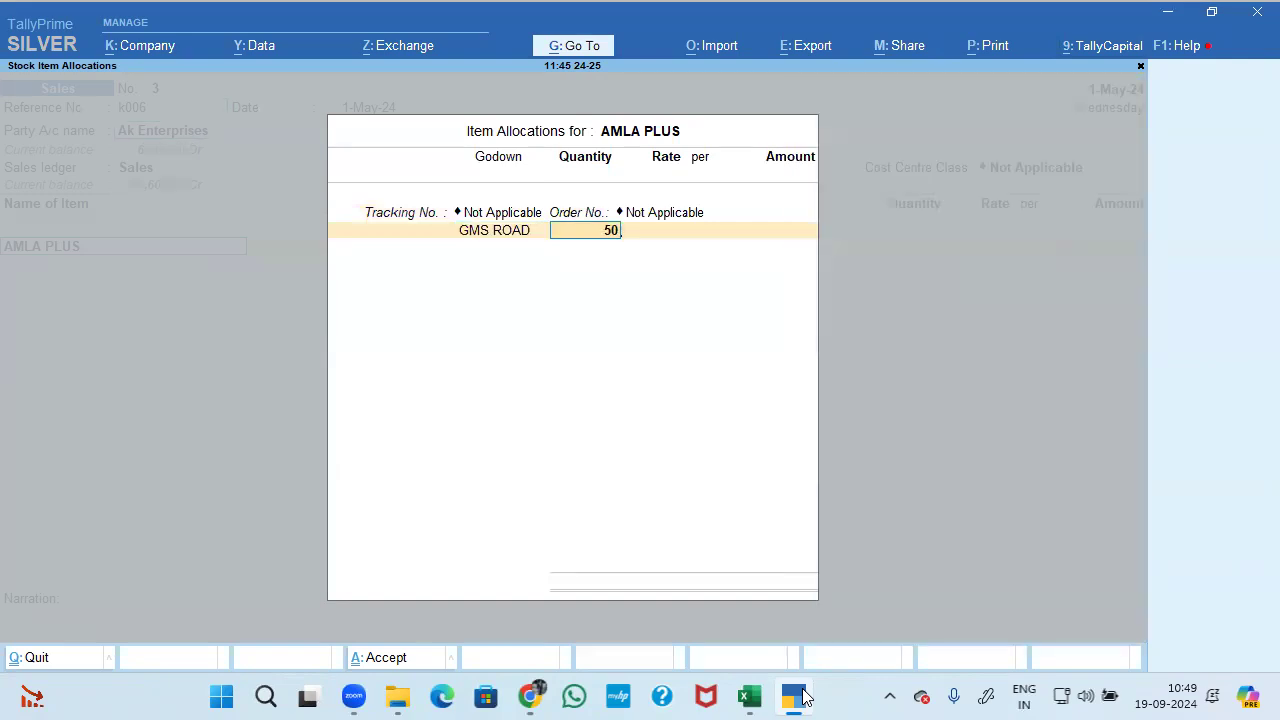
key(Return)
key(Return)
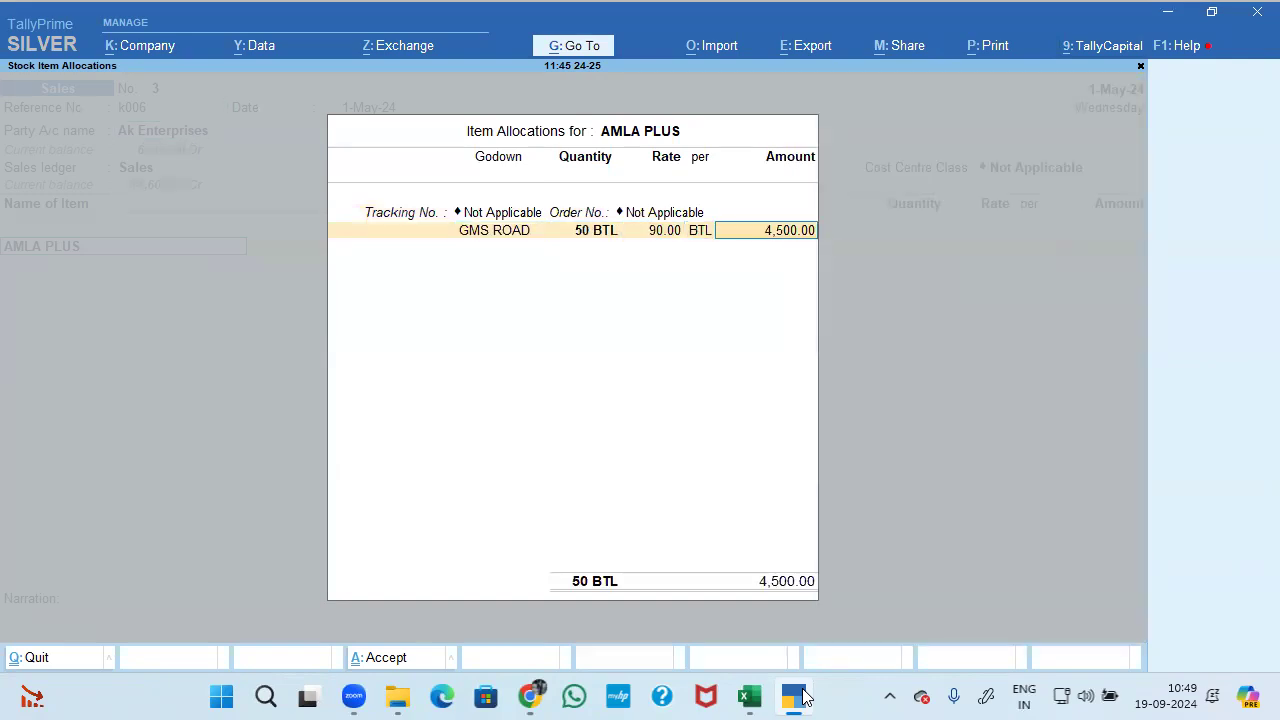
key(Return)
key(Return)
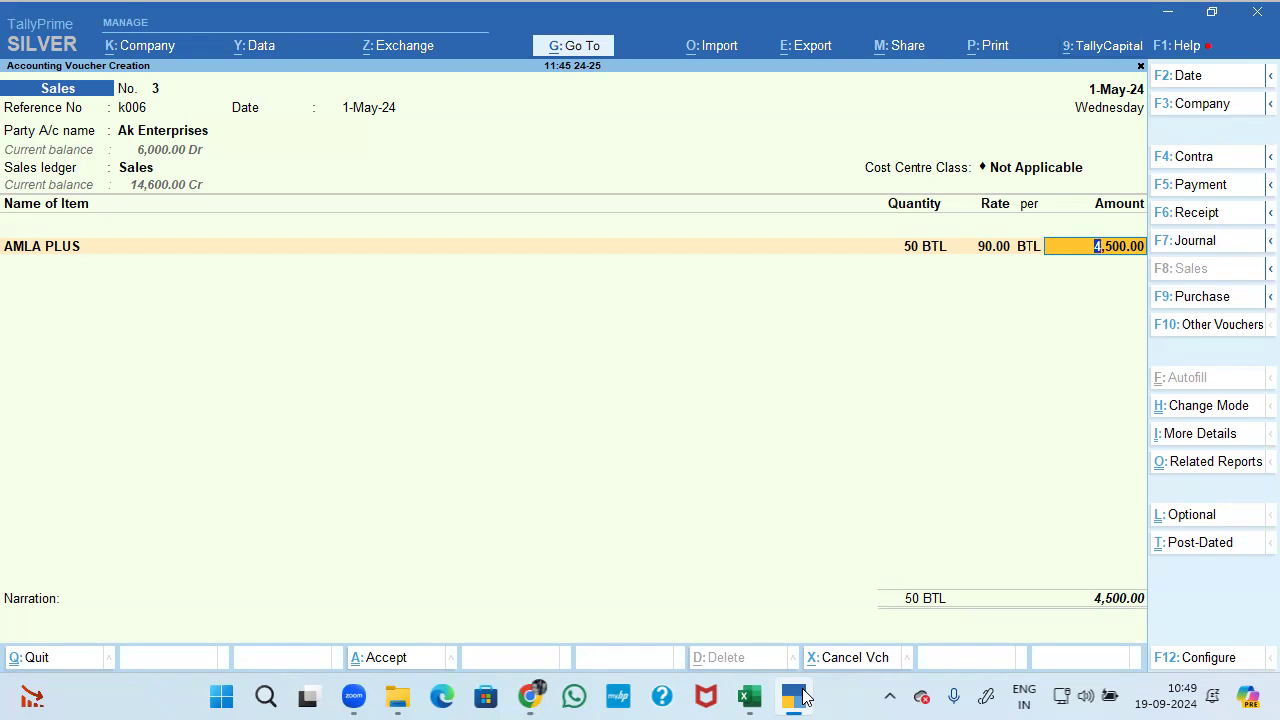
Reopen the AMLA PLUS item allocation and try a quantity of 55 BTL.
key(BackSpace)
key(Return)
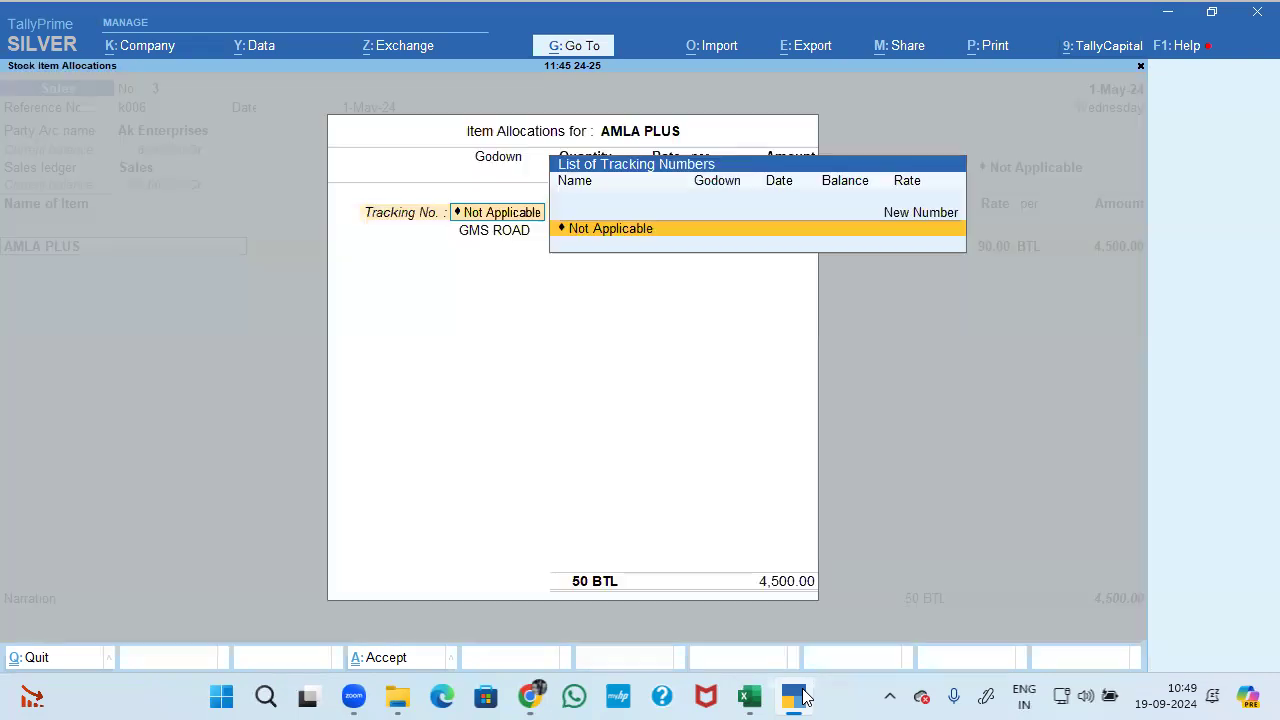
key(Return)
key(Return)
key(Return)
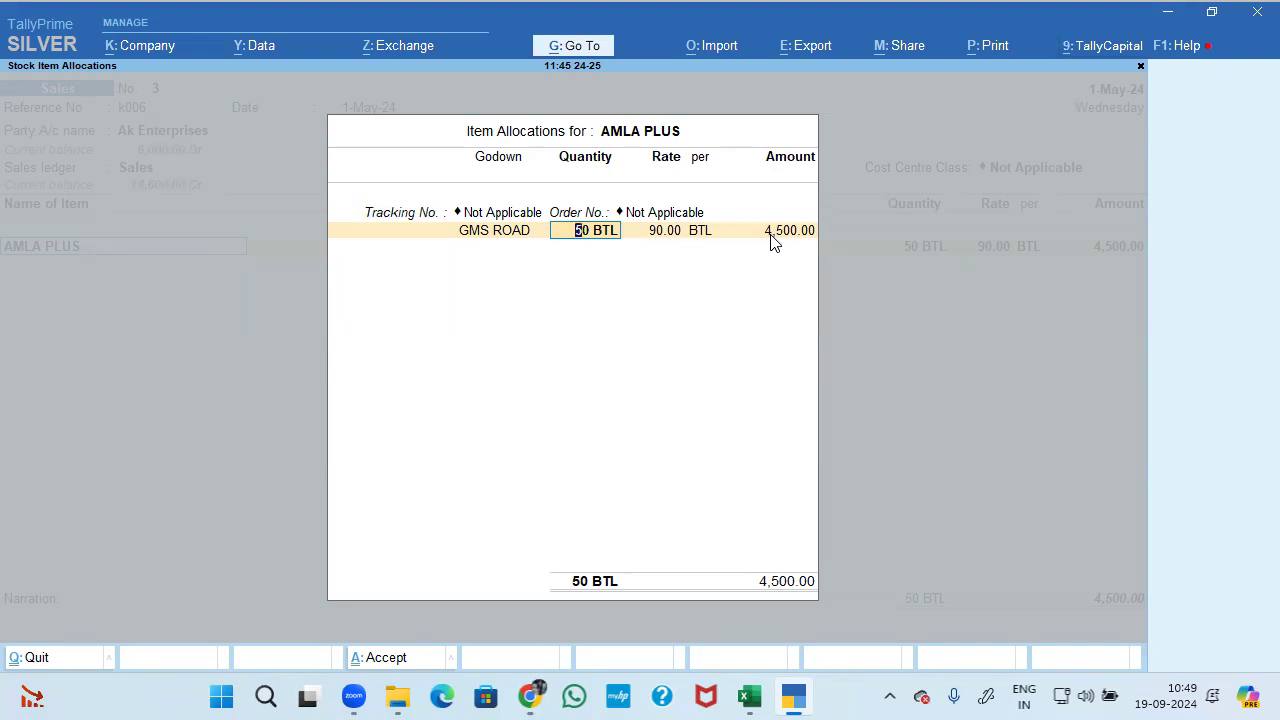
text(55)
key(Return)
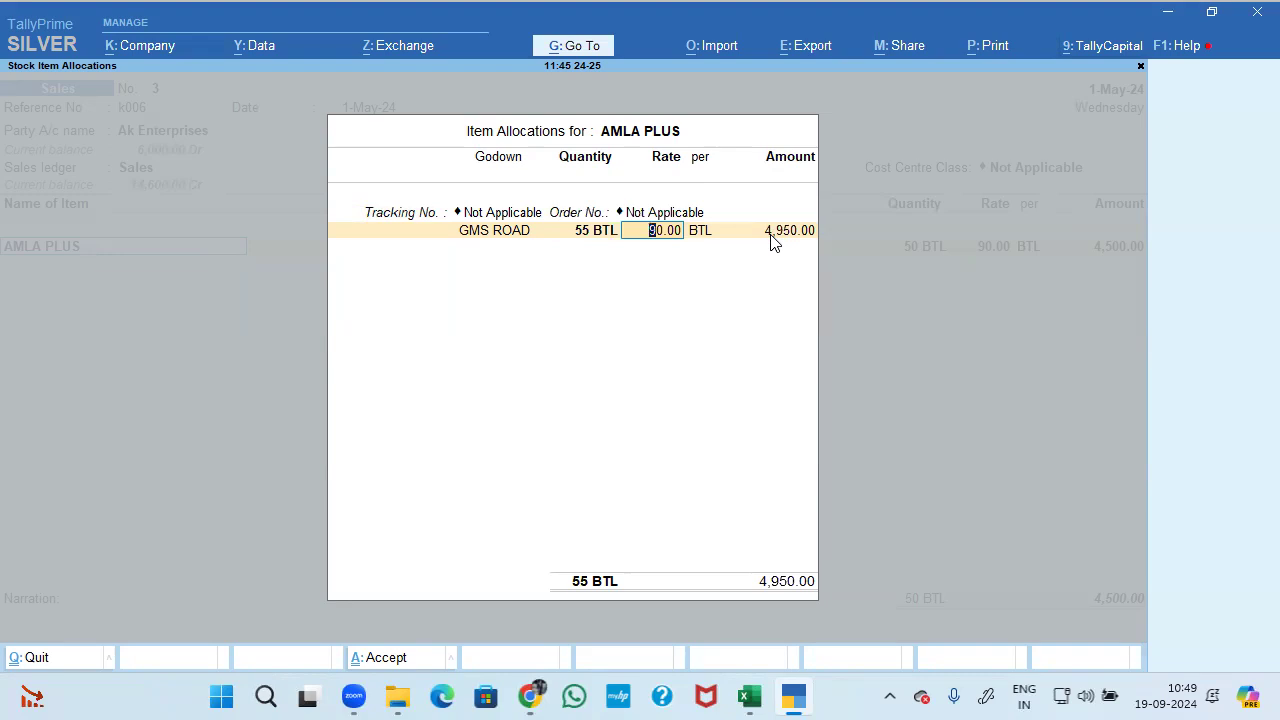
Put the AMLA PLUS allocation back to 50 BTL at 90.00 per BTL and return to the voucher.
key(BackSpace)
text(50)
key(Return)
key(Return)
key(Return)
key(Return)
key(Return)
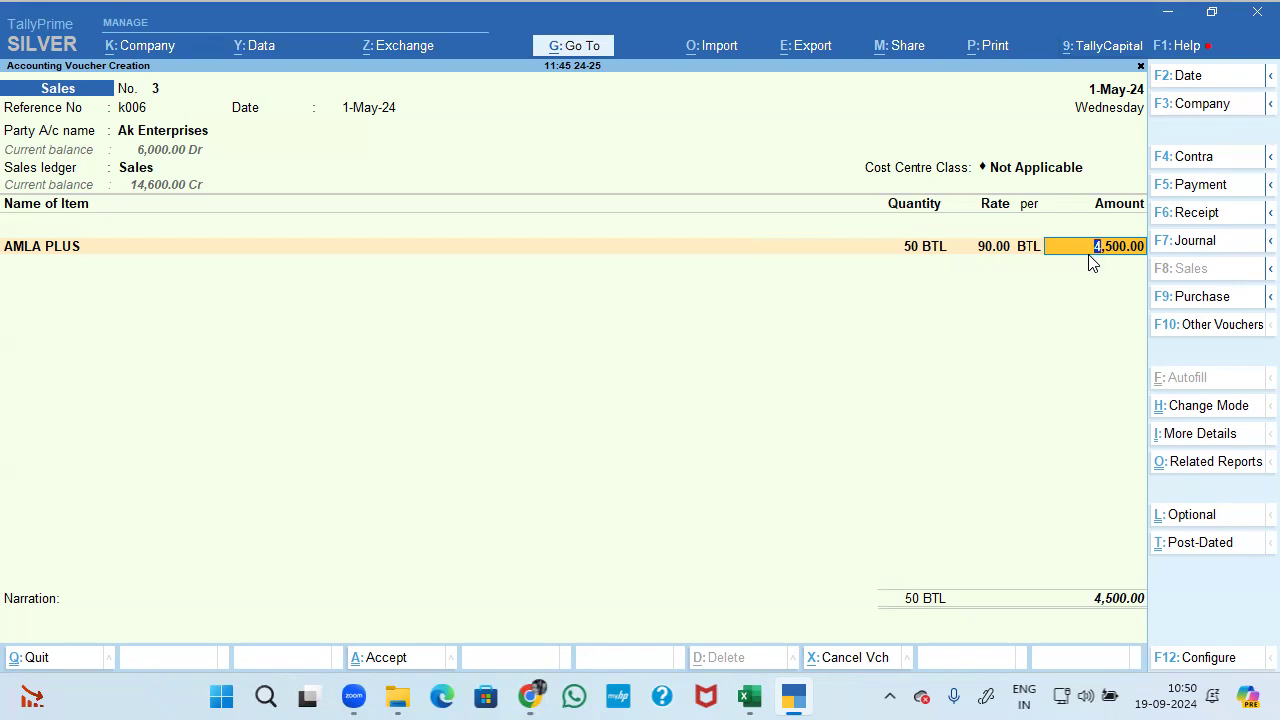
Accept the AMLA PLUS line with its amount of 4,500.00.
click(760, 52)
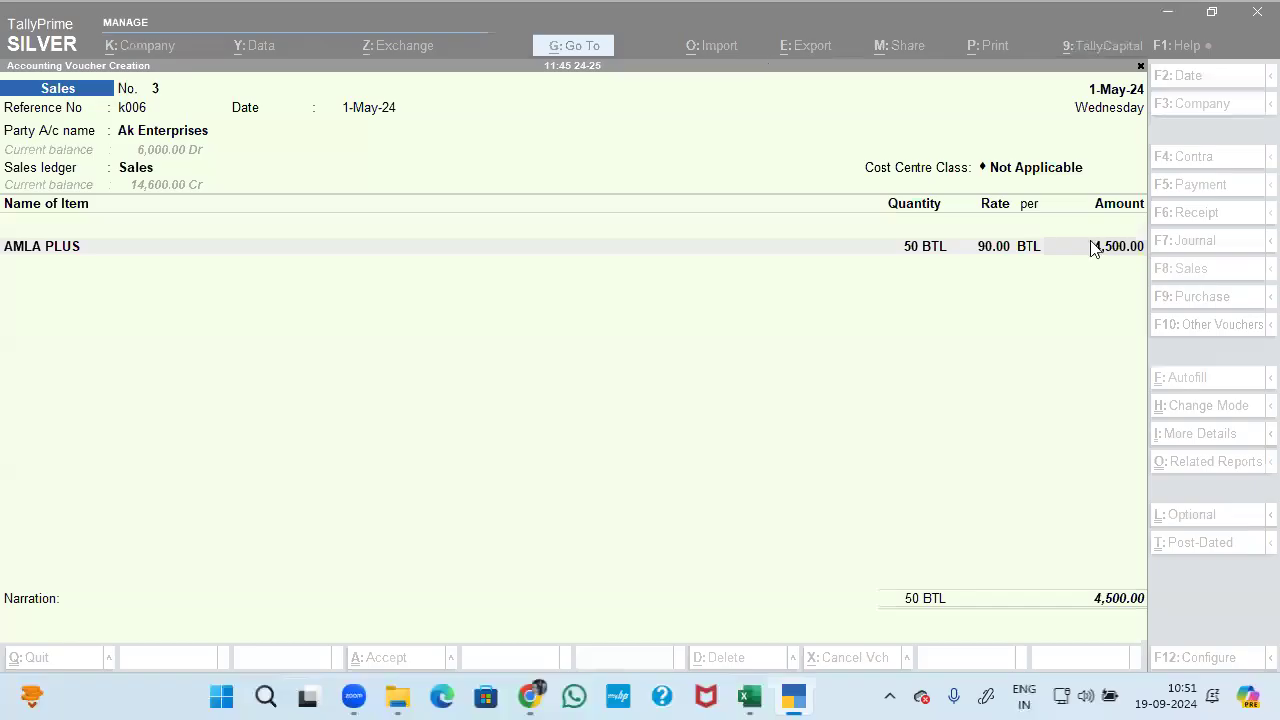
click(1095, 248)
key(Return)
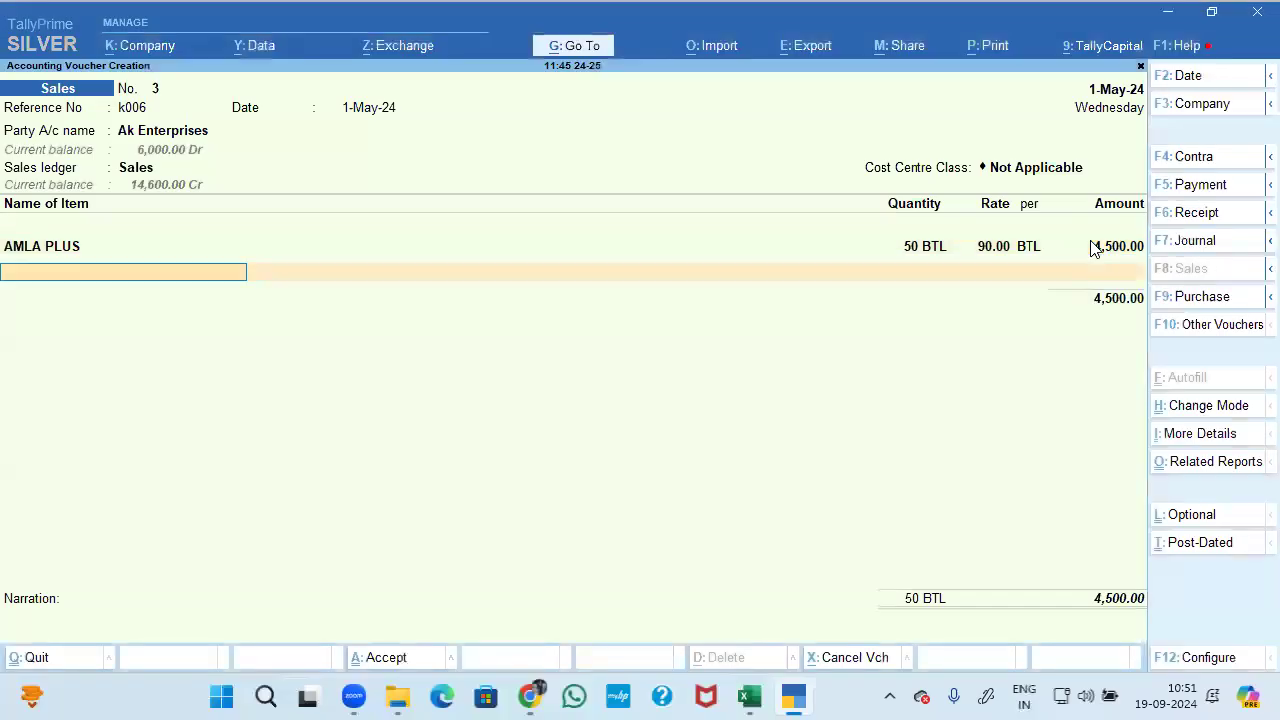
Add a second AMLA PLUS line with 5 BTL from the GMS ROAD godown, leaving its rate blank.
text(Am)
key(Return)
key(Return)
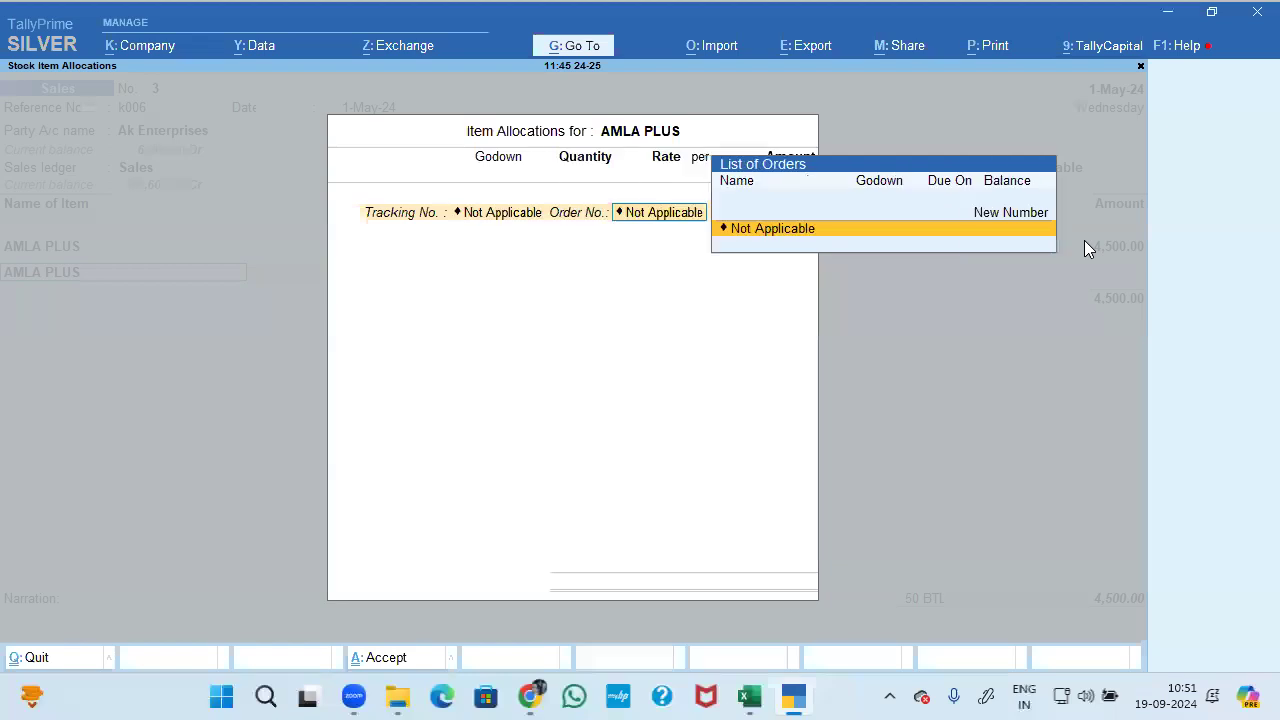
key(Return)
key(Down)
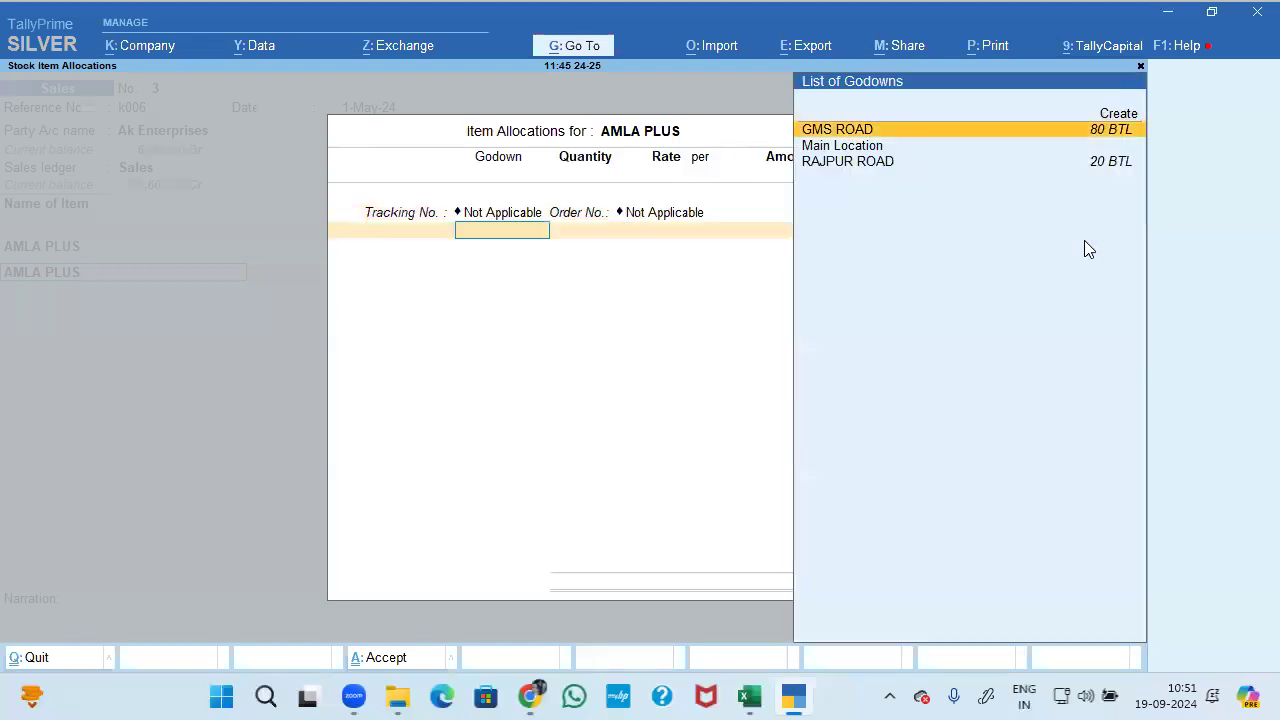
key(Return)
text(5)
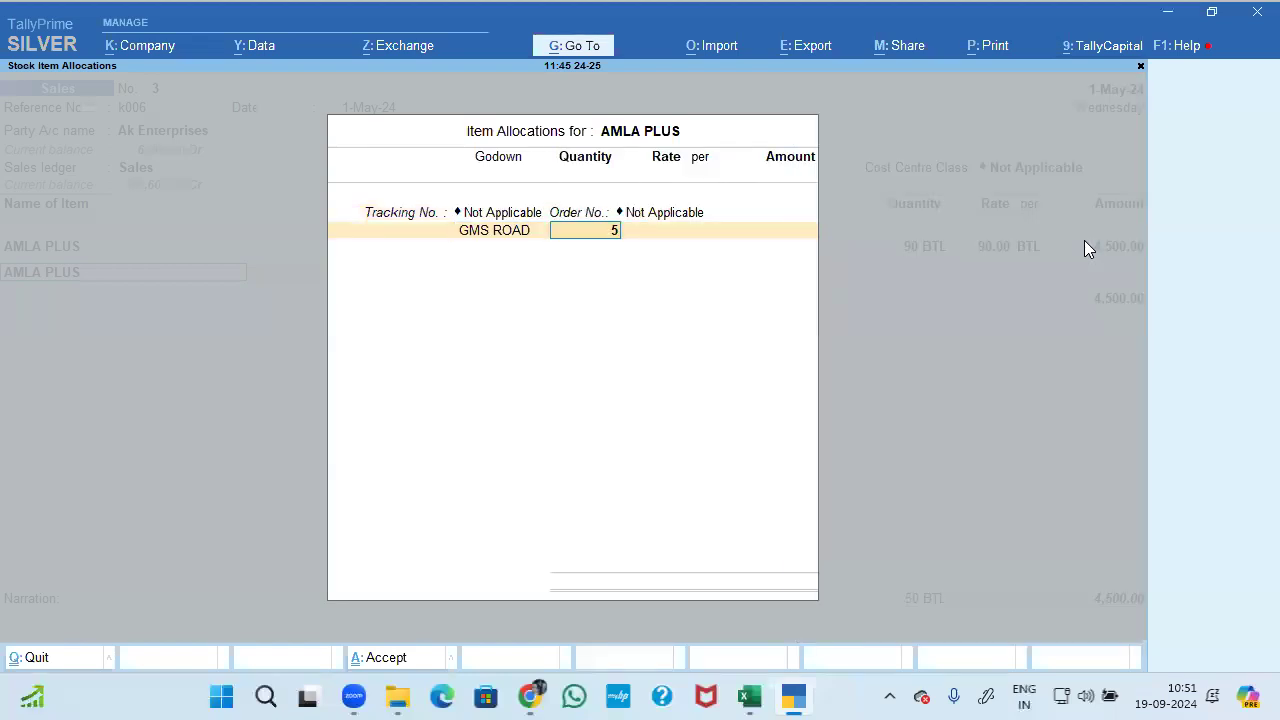
key(Return)
key(BackSpace)
key(Return)
key(Return)
key(Return)
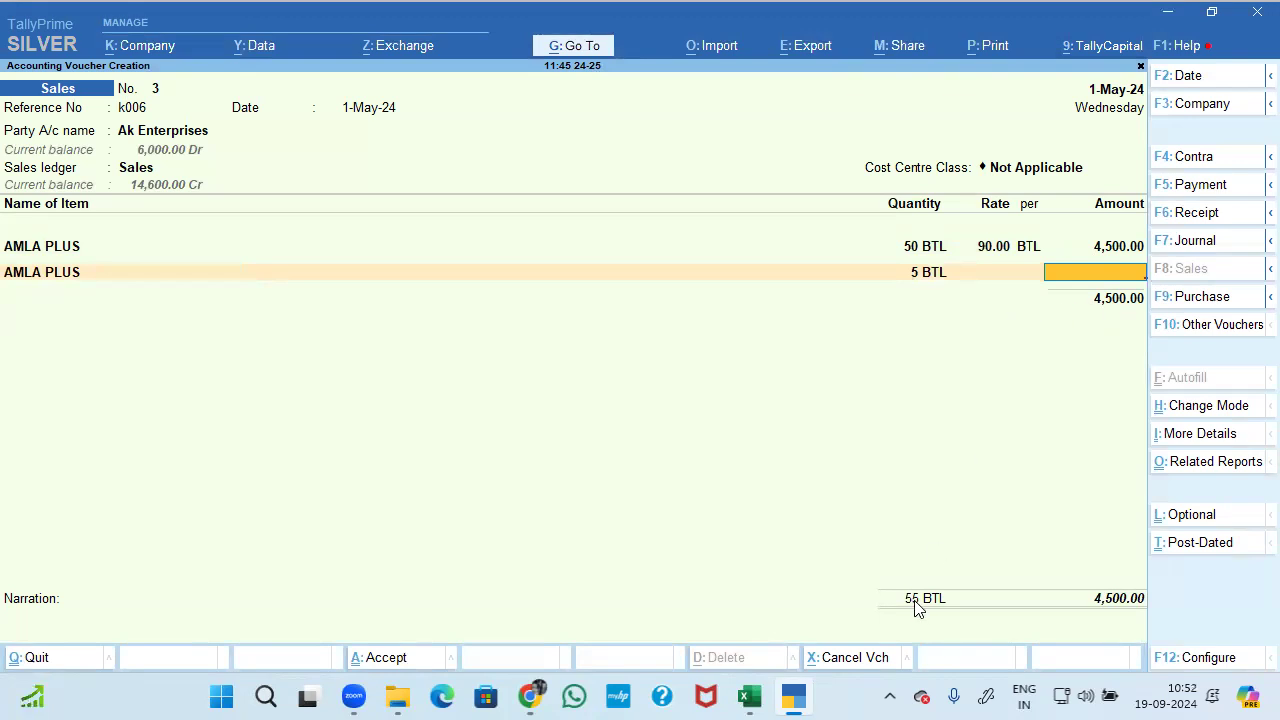
Leave the free 5 BTL line's amount empty, accept the remaining details and save the sales voucher.
key(Return)
key(Return)
key(Return)
key(Return)
key(Return)
key(Return)
key(Return)
key(Return)
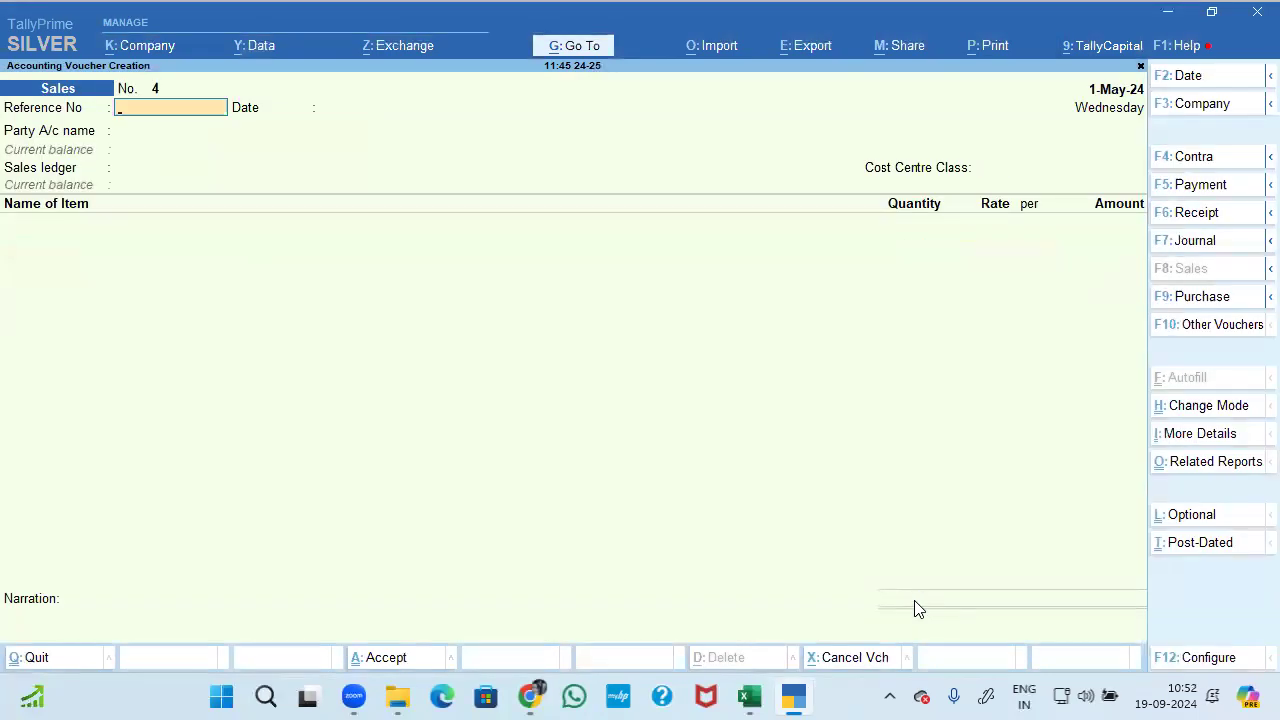
Leave the blank sales voucher and open the Sales Accounts summary from the Profit & Loss A/c.
key(Escape)
key(Return)
key(Down)
key(Down)
key(Down)
key(Down)
key(Down)
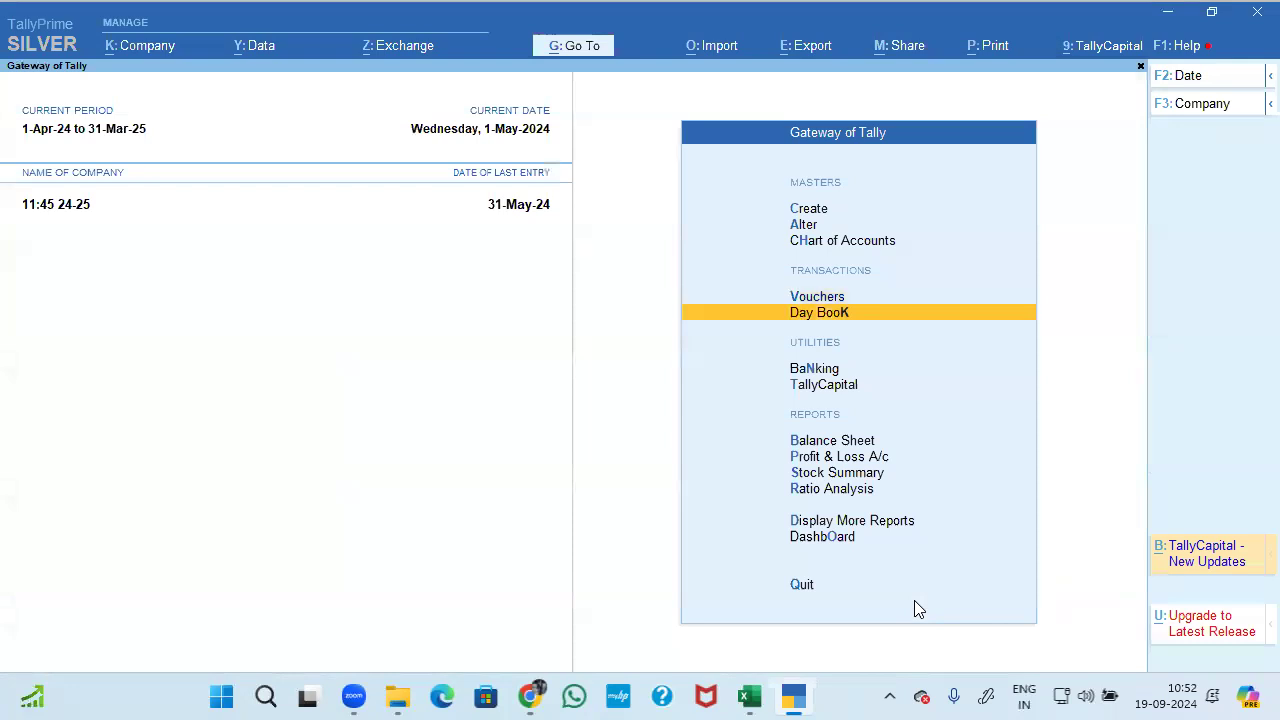
key(Return)
key(Right)
key(Return)
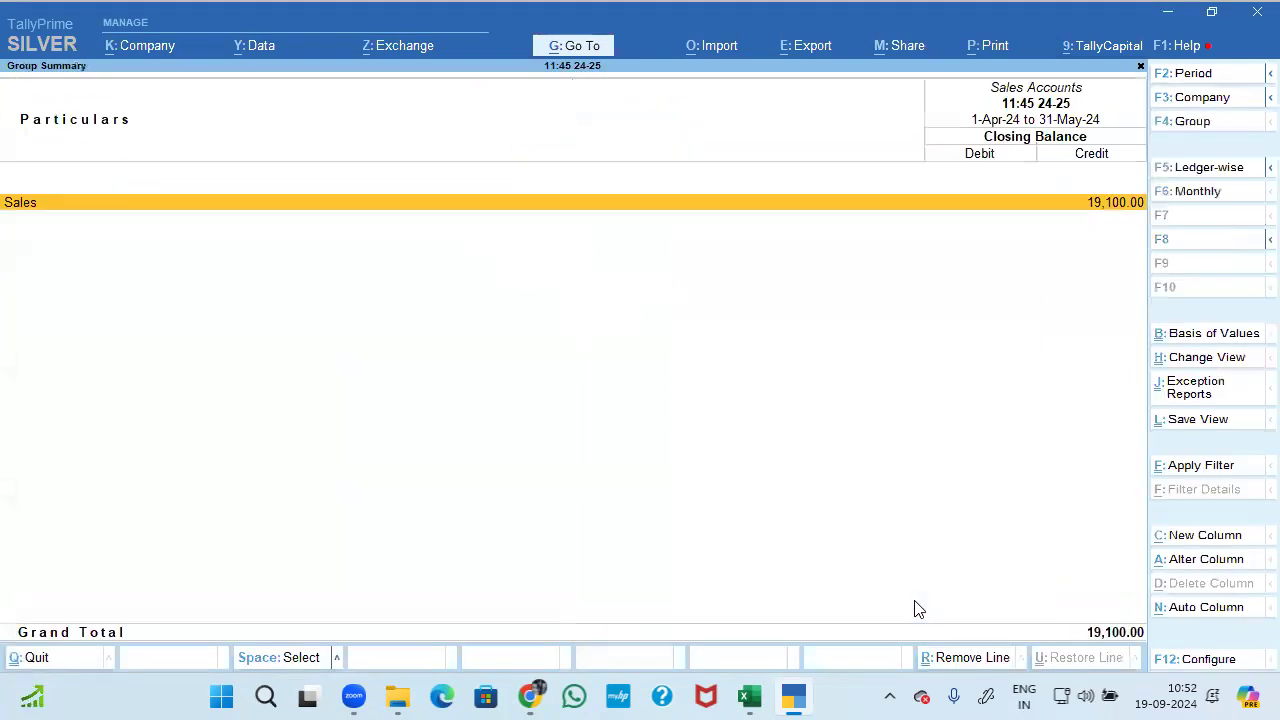
Drill down through the Sales ledger's May transactions and open sales voucher 3 to check its item lines.
key(Return)
key(Return)
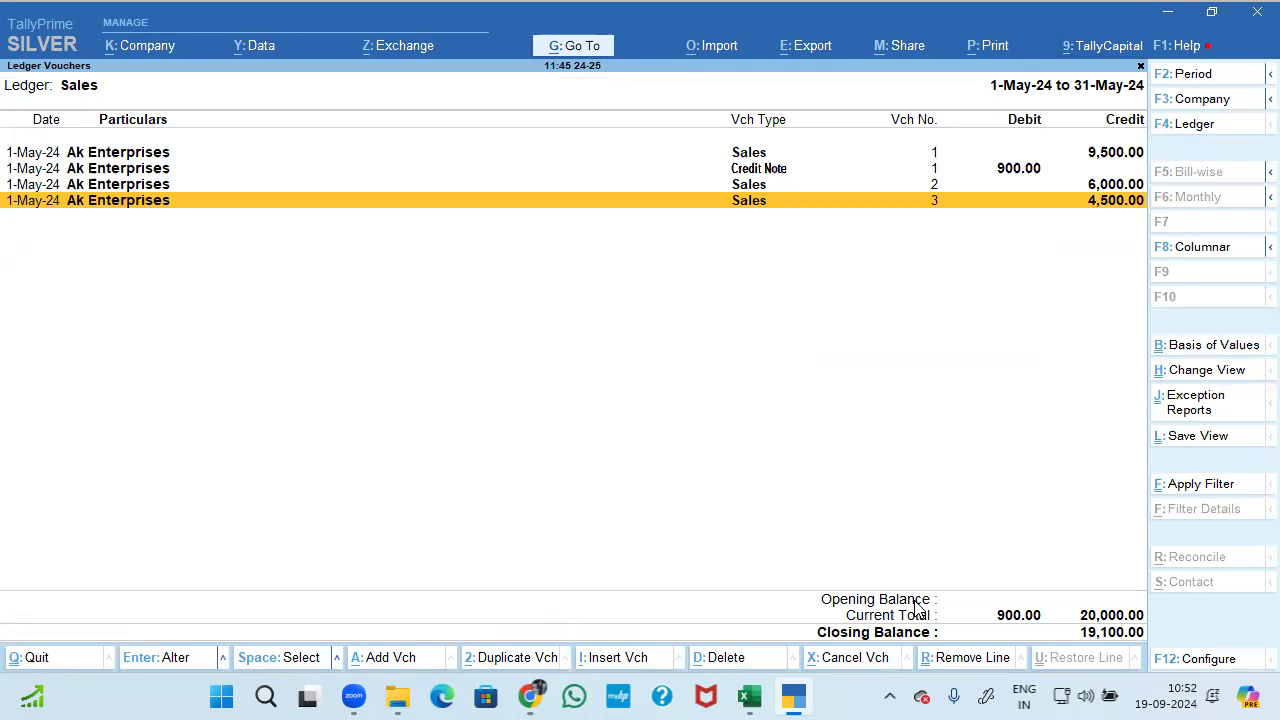
key(Return)
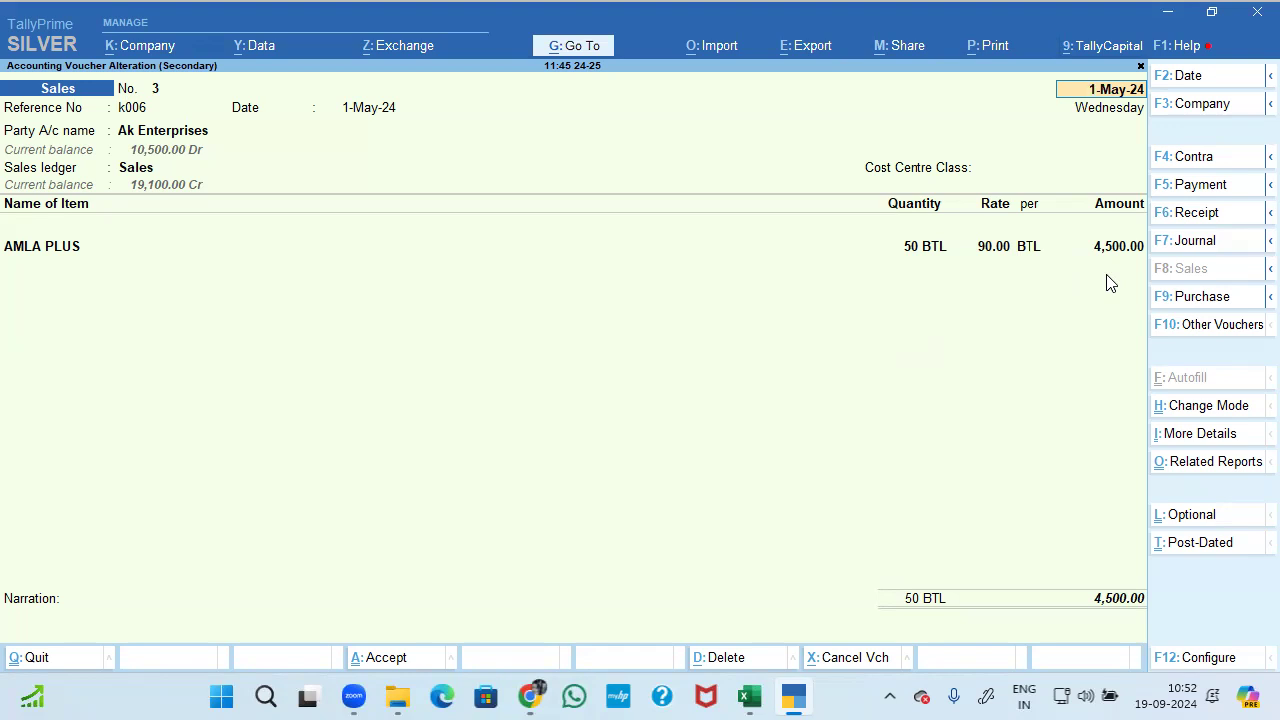
Close sales voucher 3 and the sales reports behind it, returning to the Gateway of Tally.
key(Escape)
key(y)
key(Escape)
key(Escape)
key(Escape)
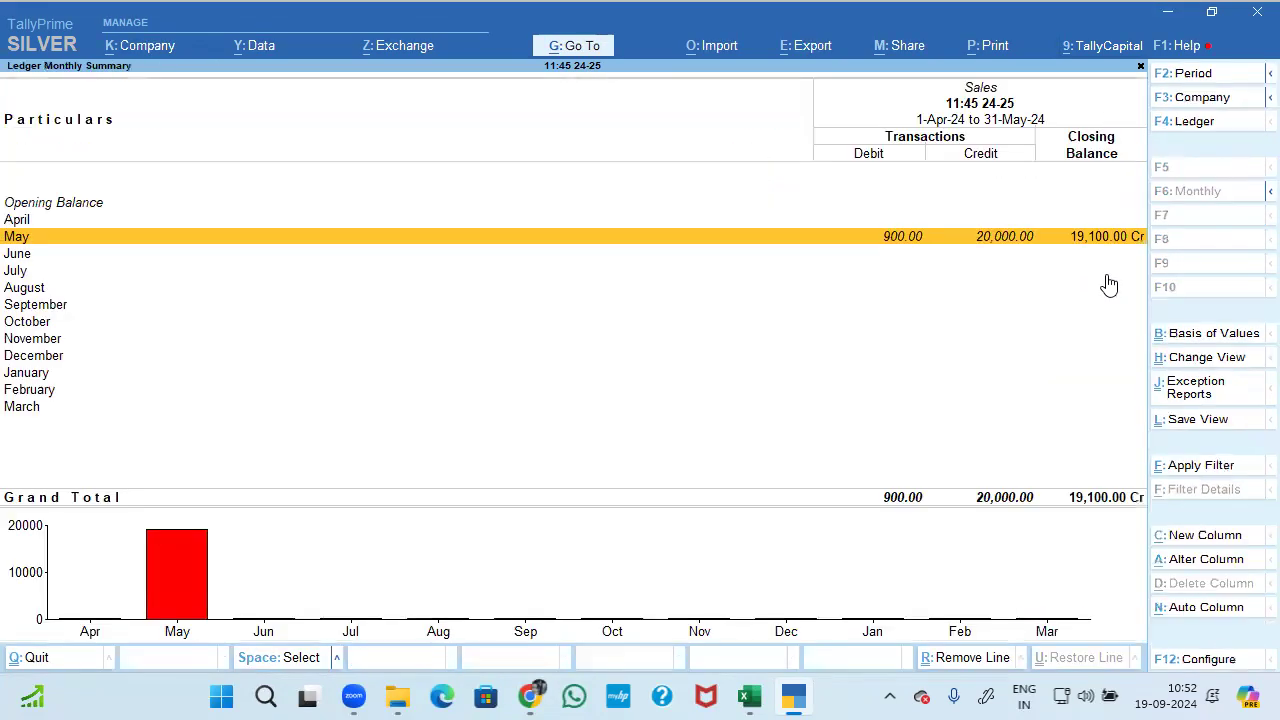
key(Escape)
key(Escape)
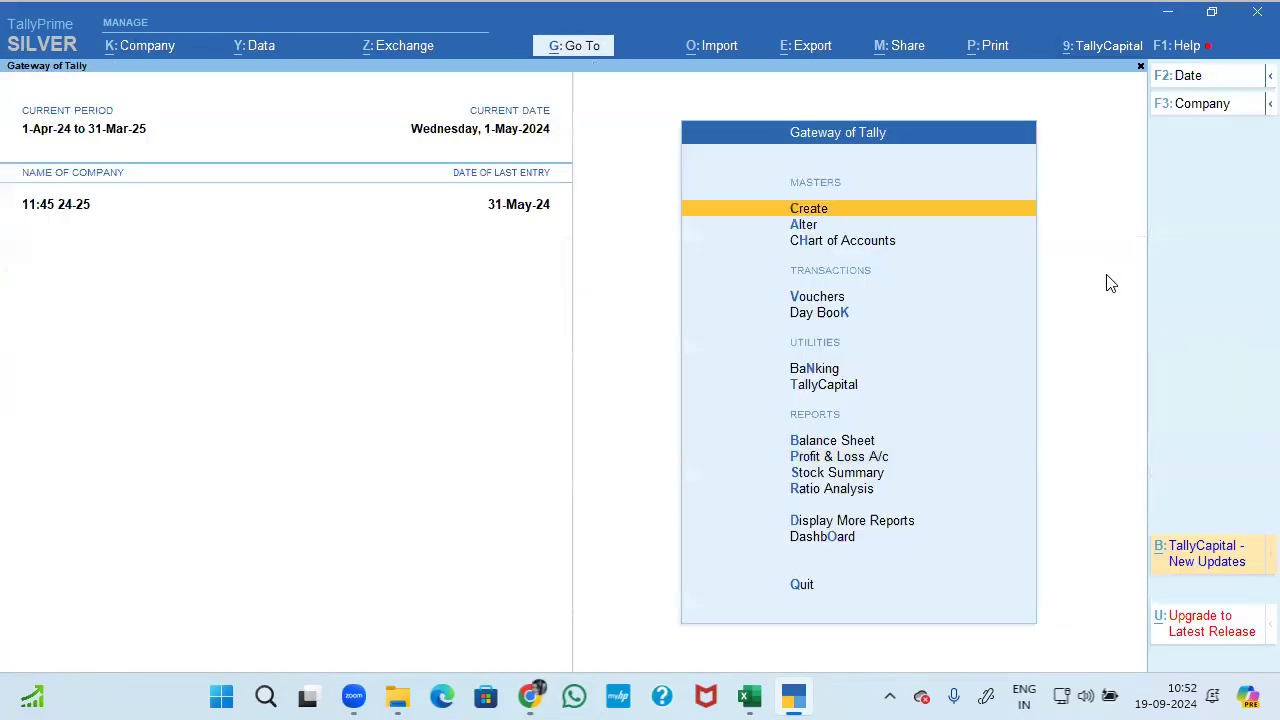
Open the Sales voucher type for alteration from the list of masters.
key(Down)
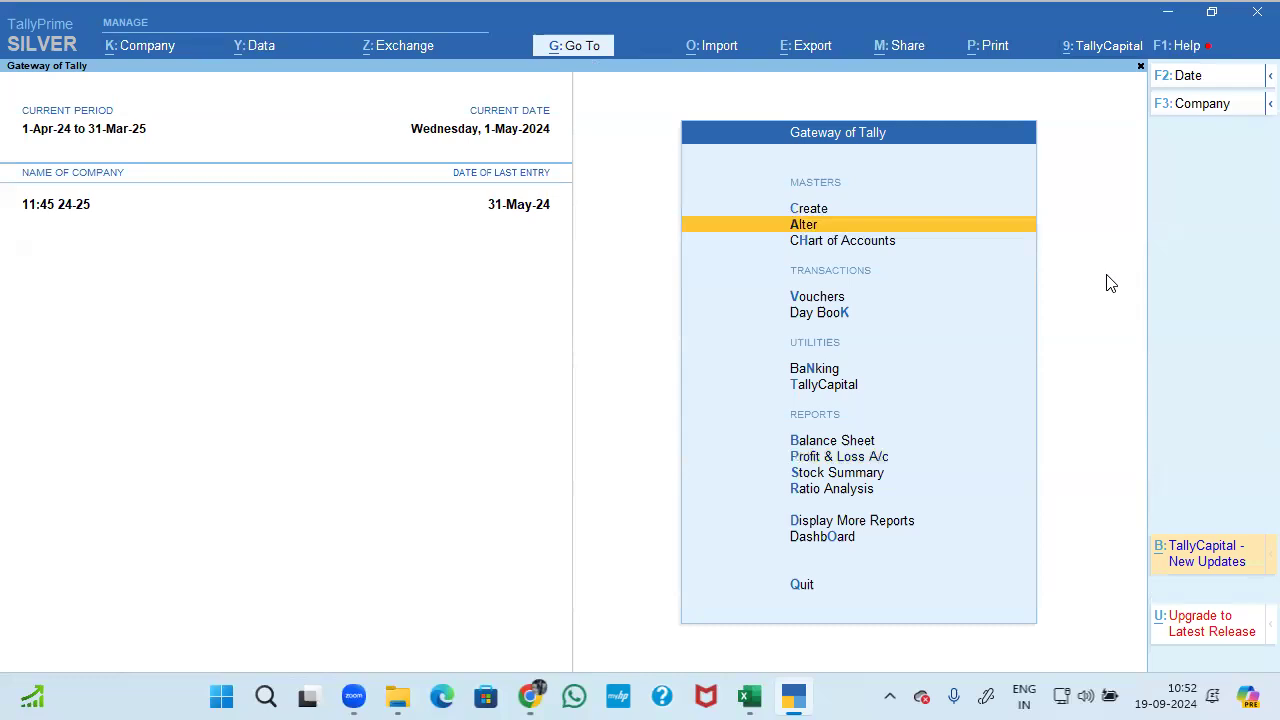
key(Up)
key(Down)
key(Return)
key(Down)
key(Down)
key(Down)
key(Down)
key(Down)
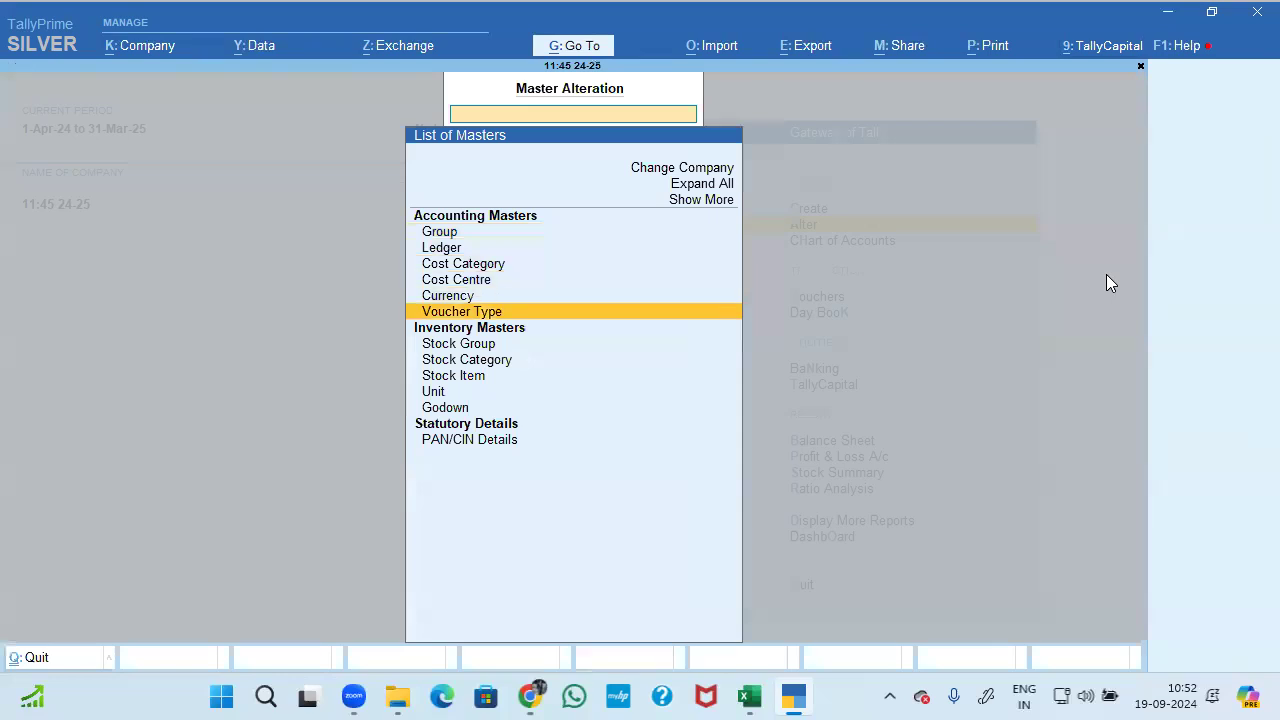
key(Return)
key(Down)
key(Down)
key(Down)
key(Down)
key(Down)
key(Down)
key(Down)
key(Down)
key(Down)
key(Down)
key(Down)
key(Down)
key(Down)
key(Down)
key(Down)
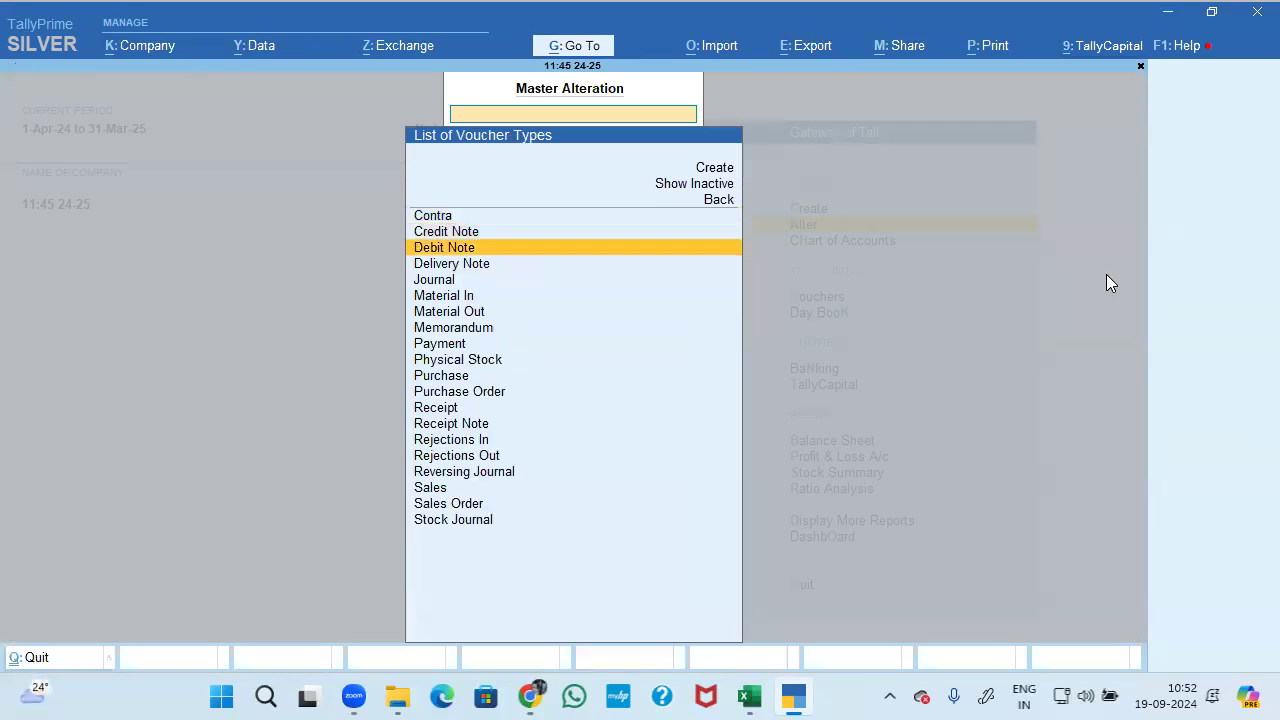
key(Down)
key(Down)
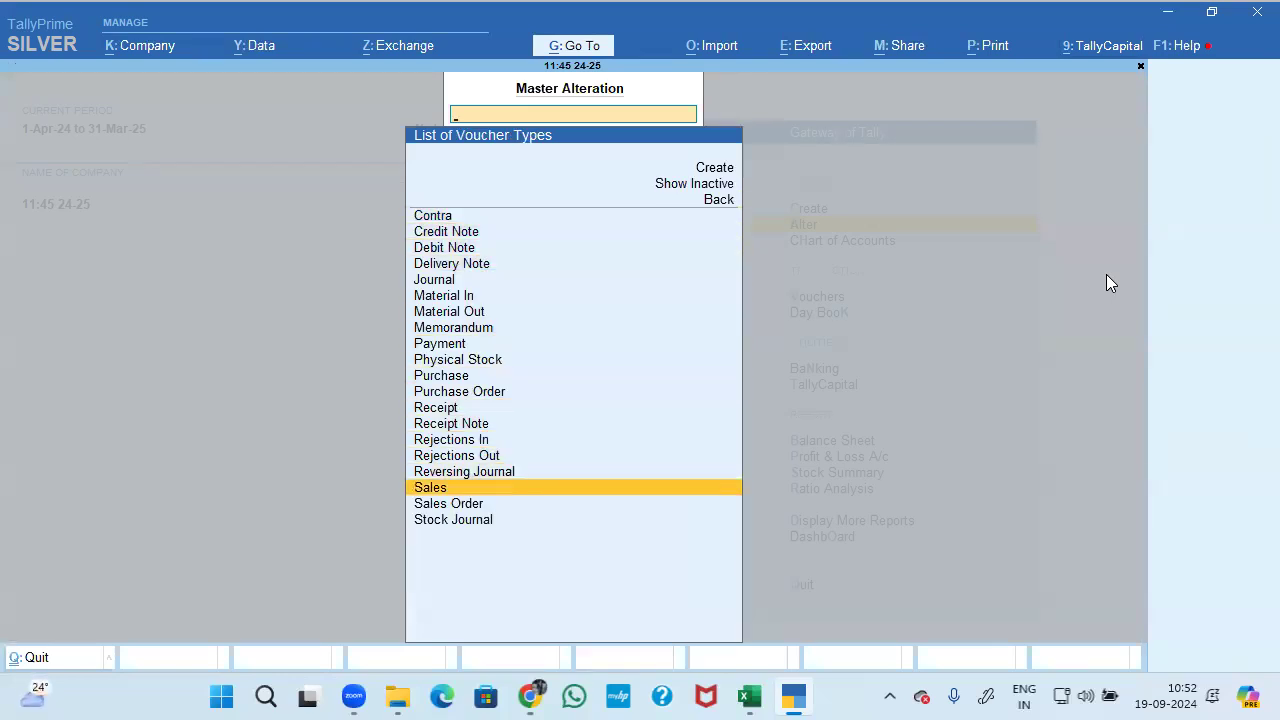
key(Return)
Set Allow zero-valued transactions to Yes for the Sales voucher type and save it.
key(Return)
key(Return)
key(Return)
key(Return)
key(Return)
key(Return)
key(Return)
key(Return)
key(Return)
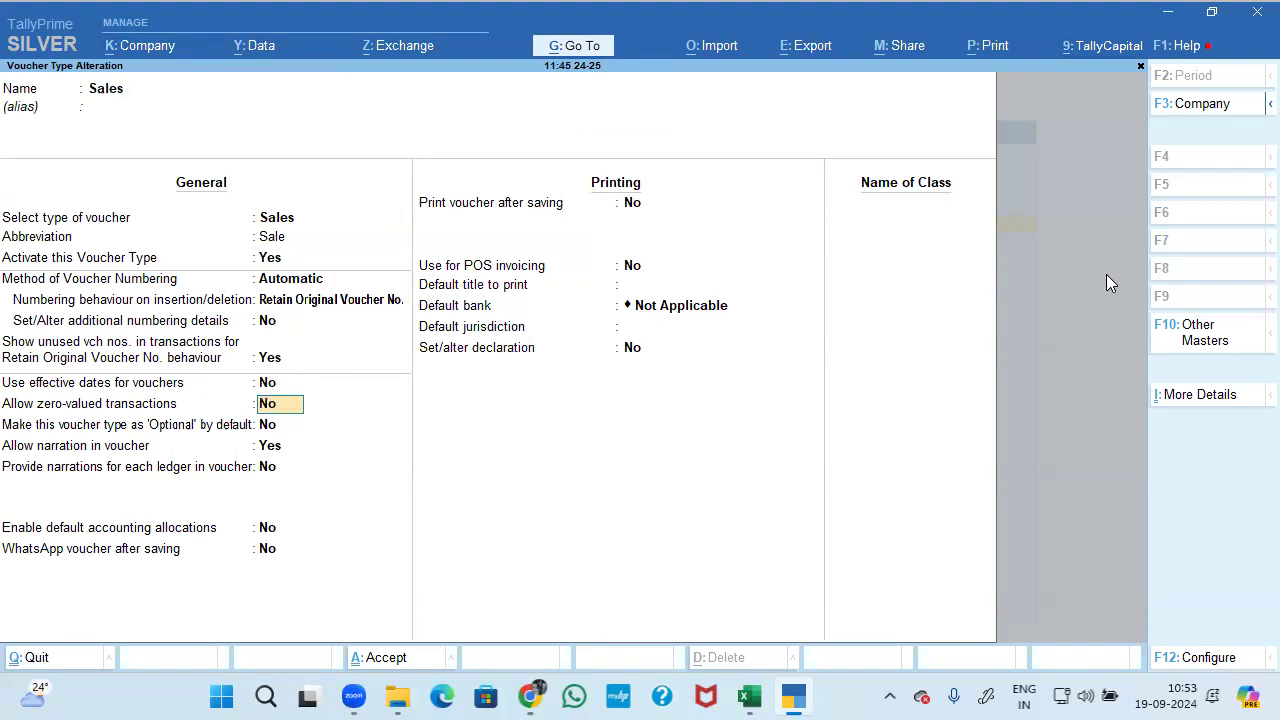
text(y)
key(Return)
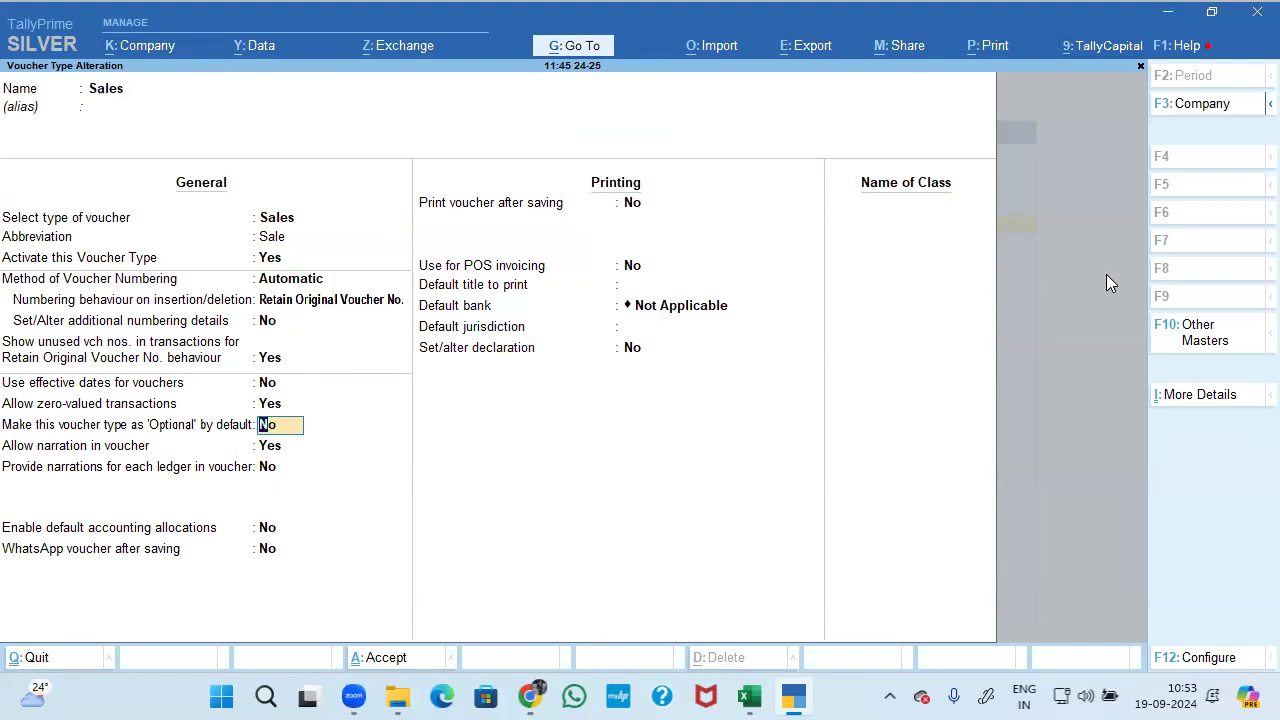
key(ctrl+a)
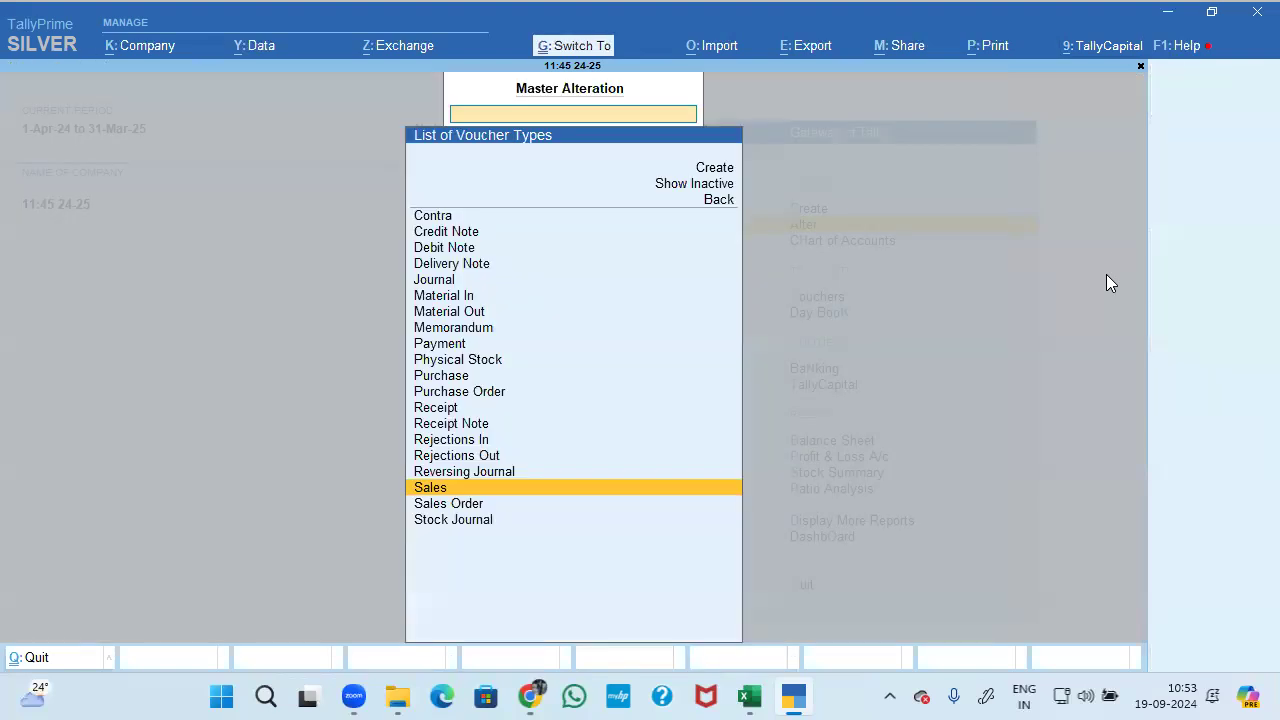
Reopen the saved Sales voucher type to check its settings.
key(Escape)
key(Return)
key(Down)
key(Down)
key(Down)
key(Down)
key(Down)
key(Return)
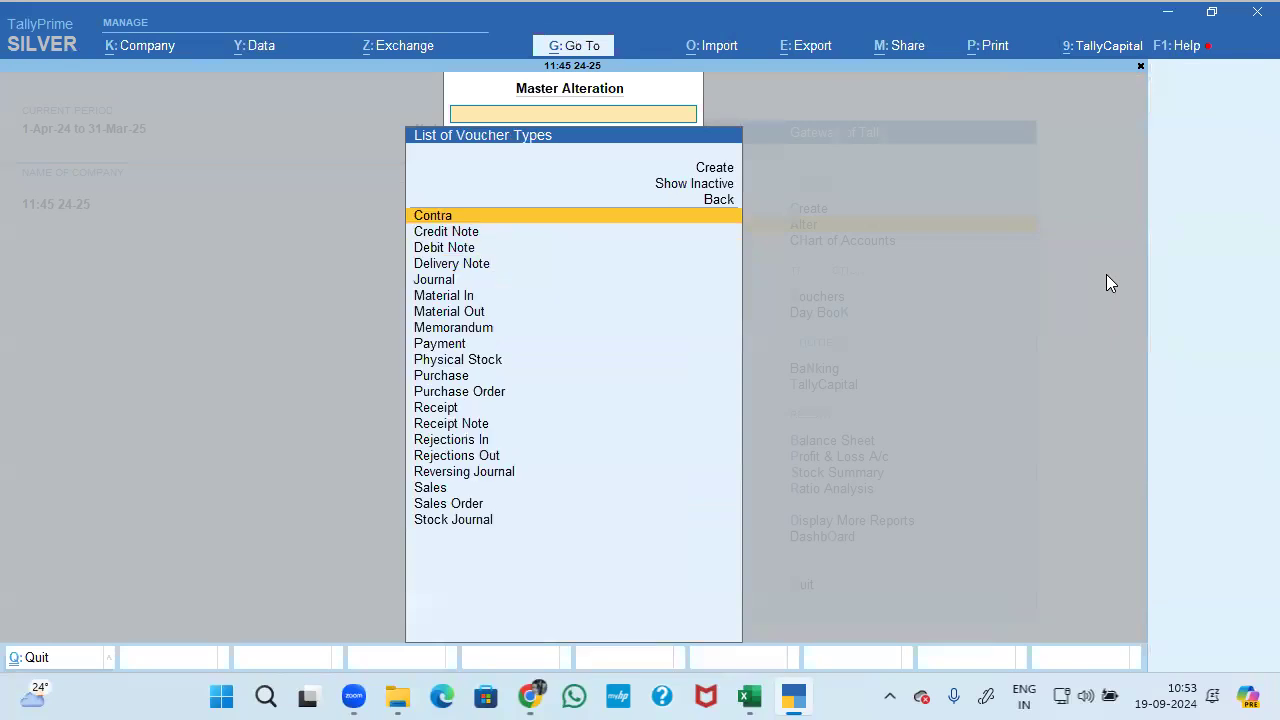
text(s)
key(Down)
key(Down)
key(Up)
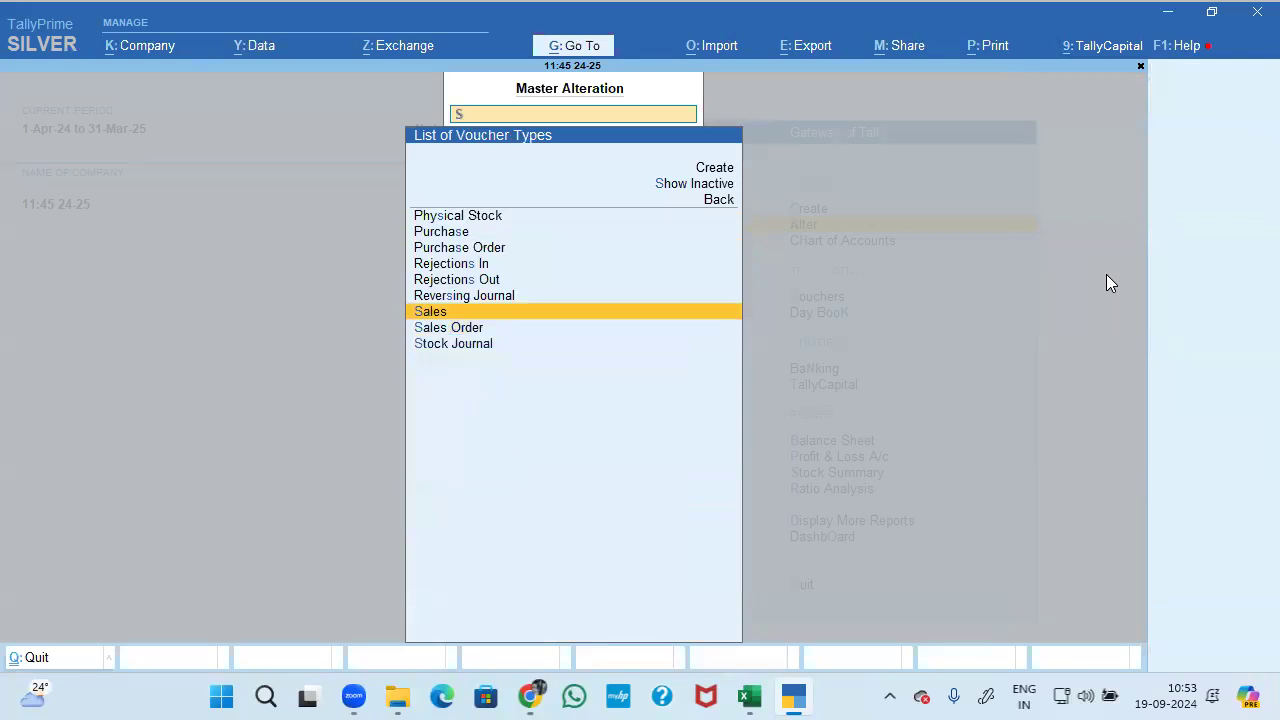
key(Return)
Review the Sales voucher type's general, printing and class settings, including zero-valued transactions, and accept them as they are.
key(Return)
key(Return)
key(Return)
key(Return)
key(Return)
key(Return)
key(Return)
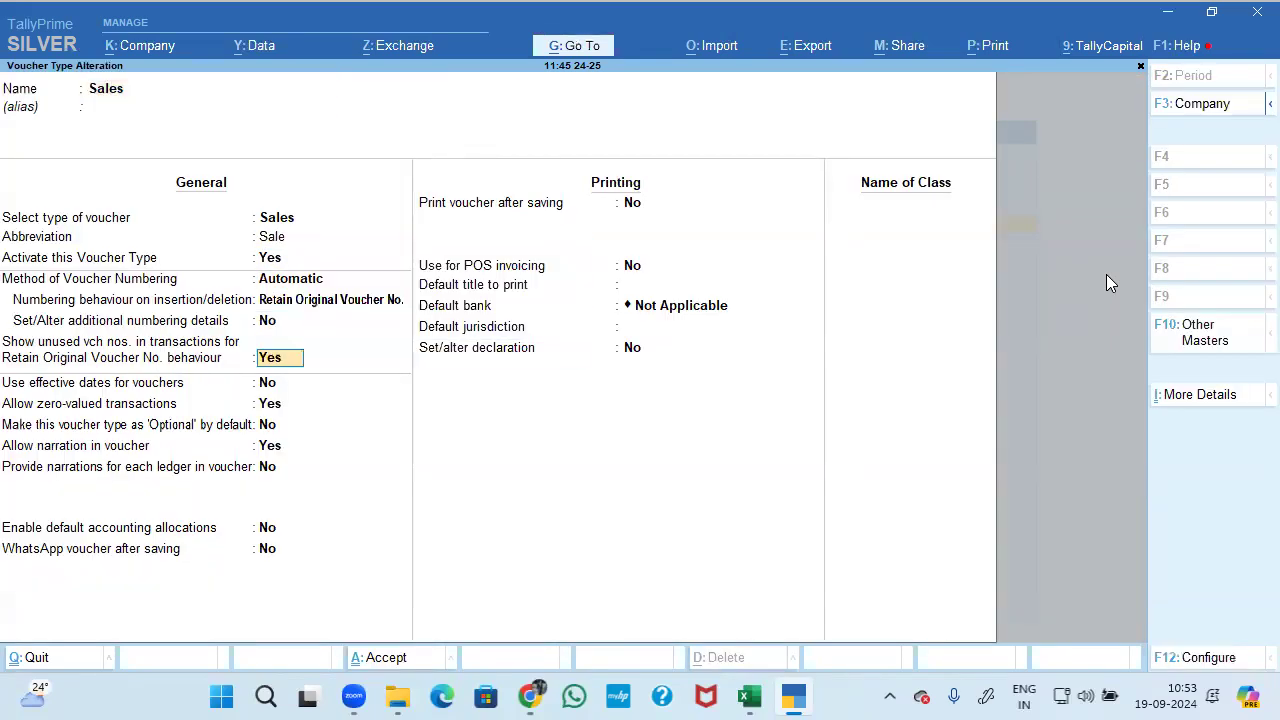
key(Return)
key(Return)
key(Return)
key(Return)
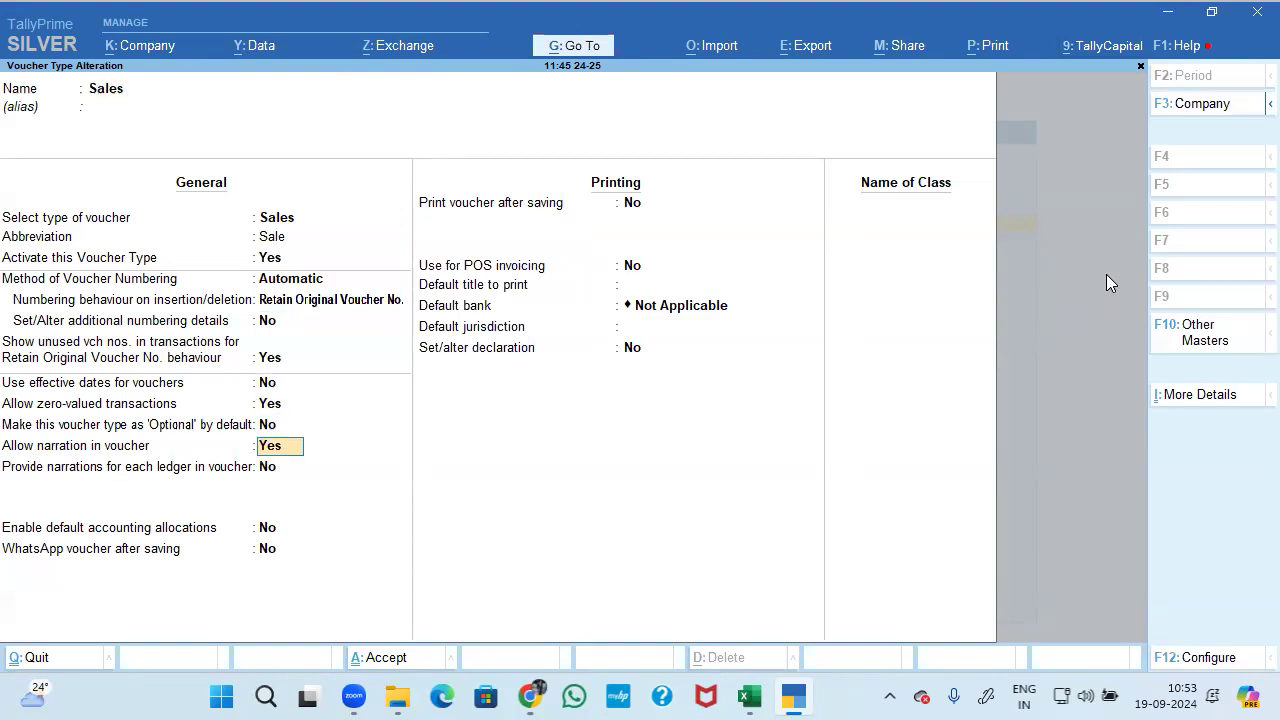
key(Return)
key(Return)
key(Return)
key(Return)
key(Return)
key(Return)
key(Return)
key(Return)
key(Return)
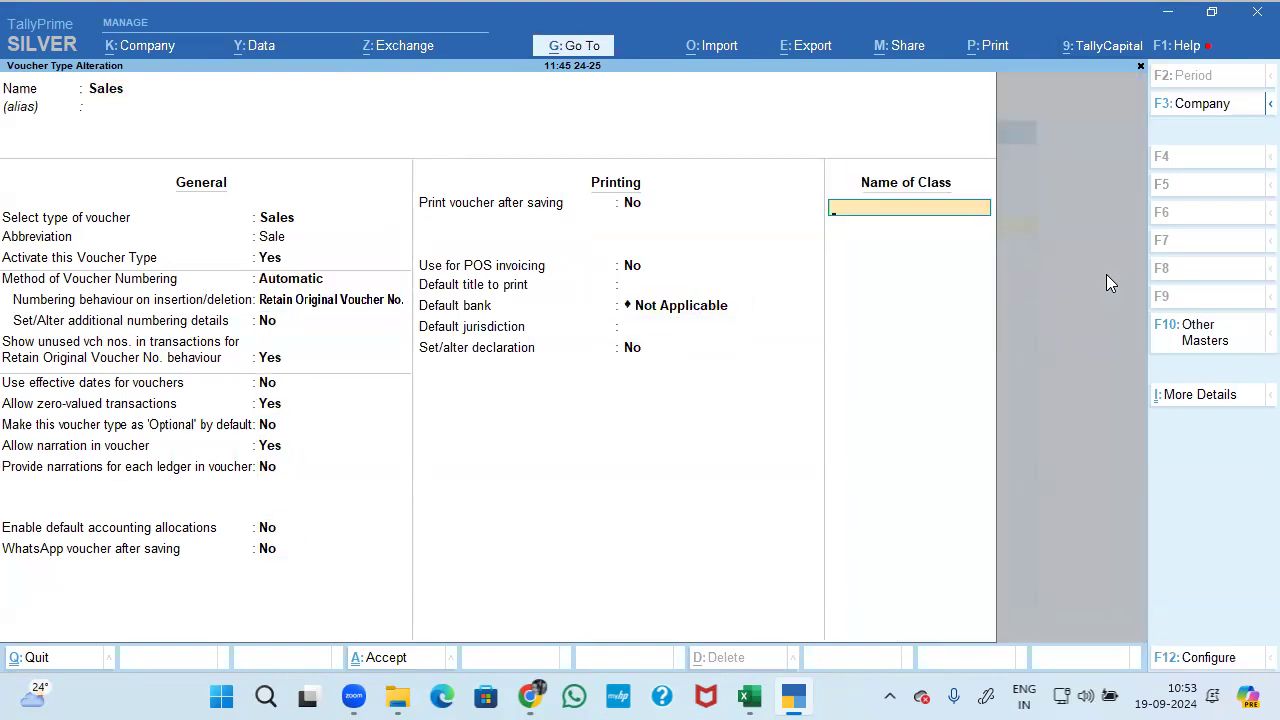
key(Return)
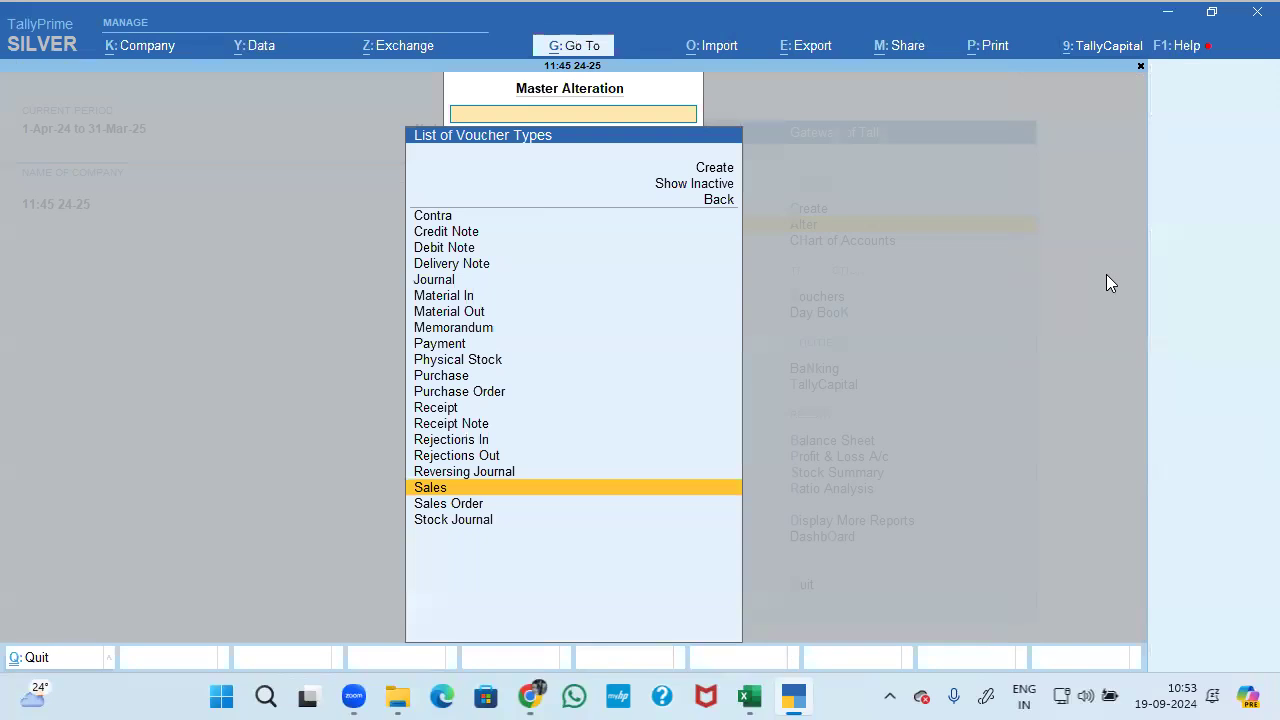
Look through the Day Book for 1-May-24, open the Ak Enterprises sales order, and close both again.
key(Escape)
key(Escape)
key(Down)
key(Down)
key(Down)
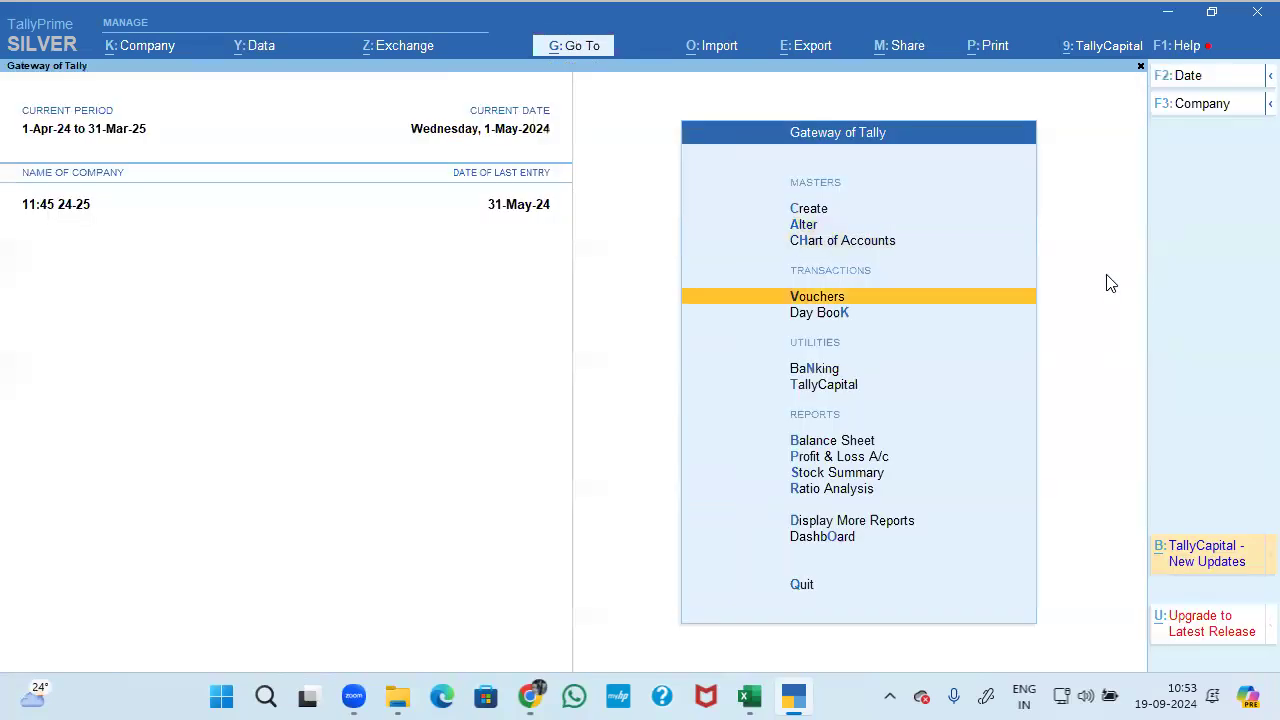
key(Return)
key(Down)
key(Down)
key(Down)
key(Down)
key(Down)
key(Down)
key(Down)
key(Down)
key(Down)
key(Down)
key(Down)
key(Down)
key(Down)
key(Down)
key(Down)
key(Down)
key(Down)
key(Down)
key(Down)
key(Down)
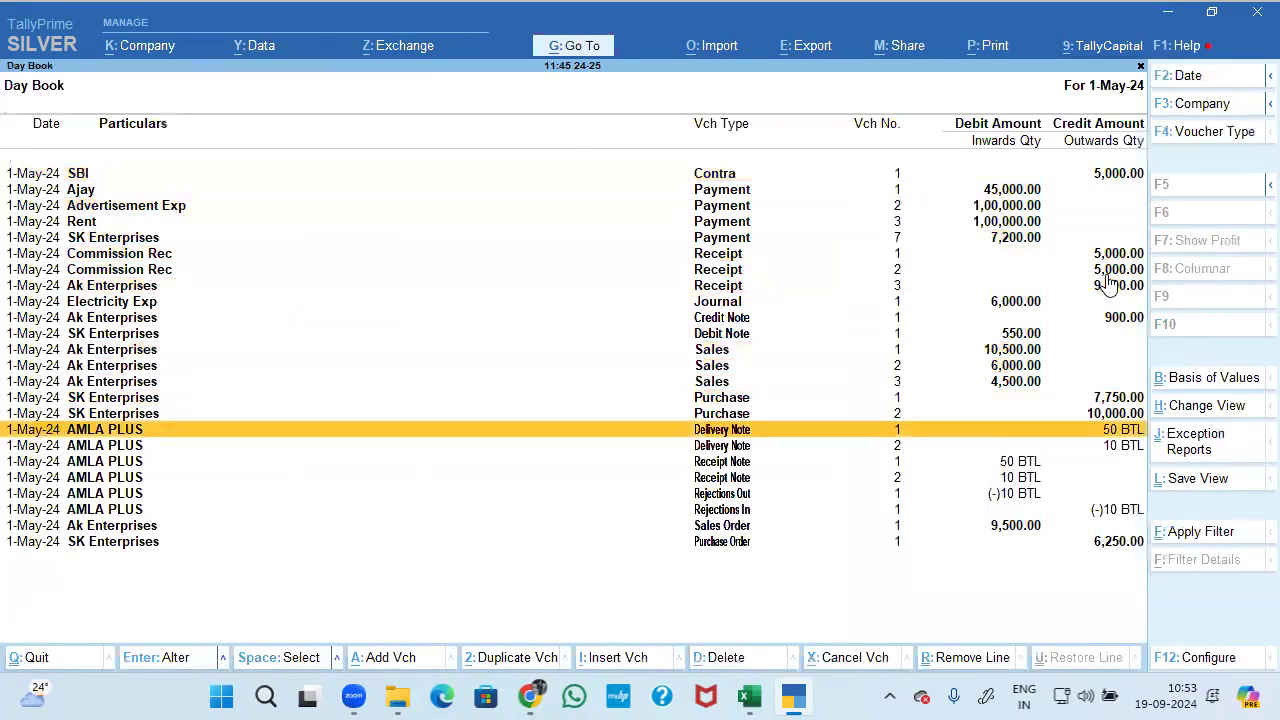
key(Up)
key(Return)
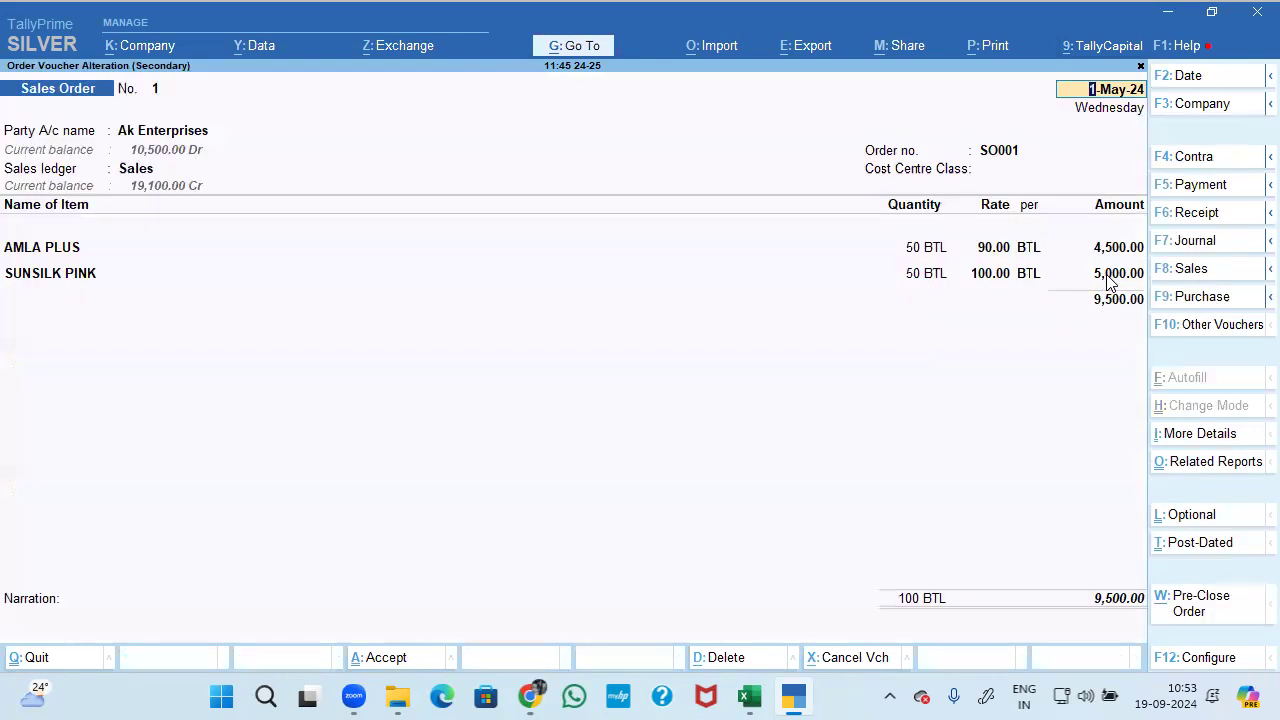
key(Escape)
key(Escape)
Open the Profit & Loss A/c and drill into its Sales Accounts group.
key(Down)
key(Down)
key(Down)
key(Down)
key(Down)
key(Down)
key(Down)
key(Down)
key(Down)
key(Down)
key(Up)
key(p)
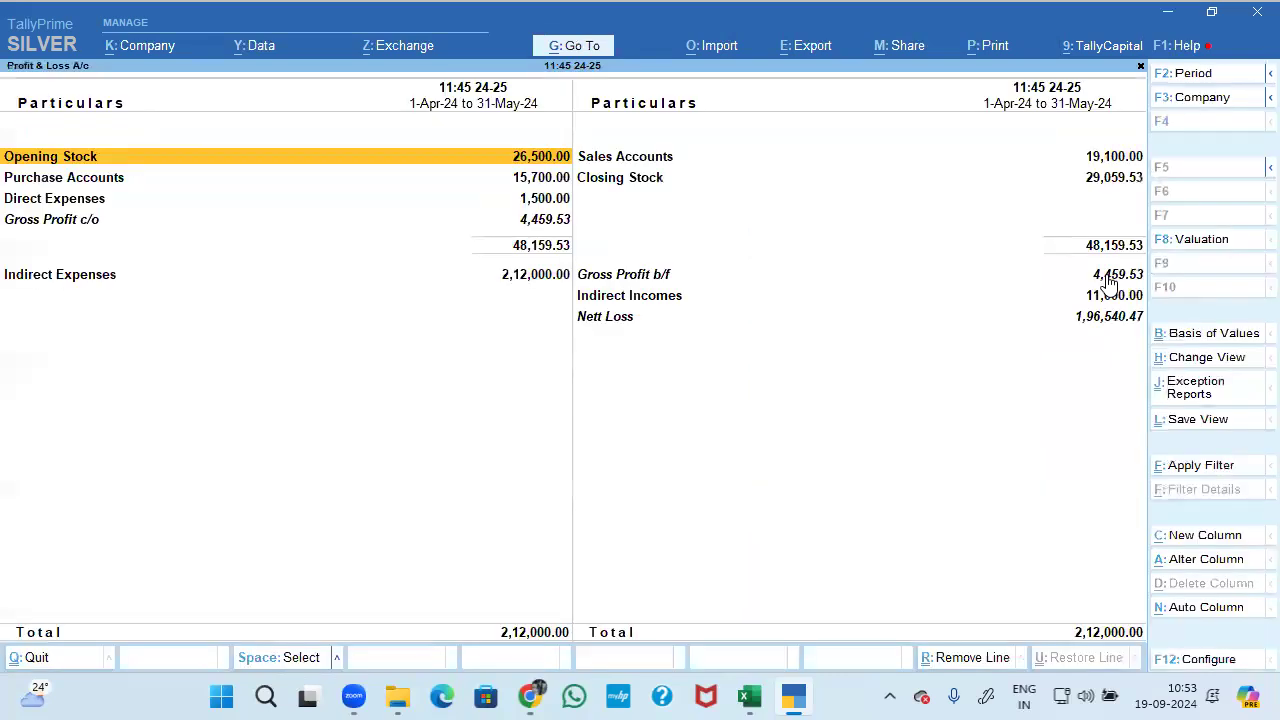
key(Right)
key(Return)
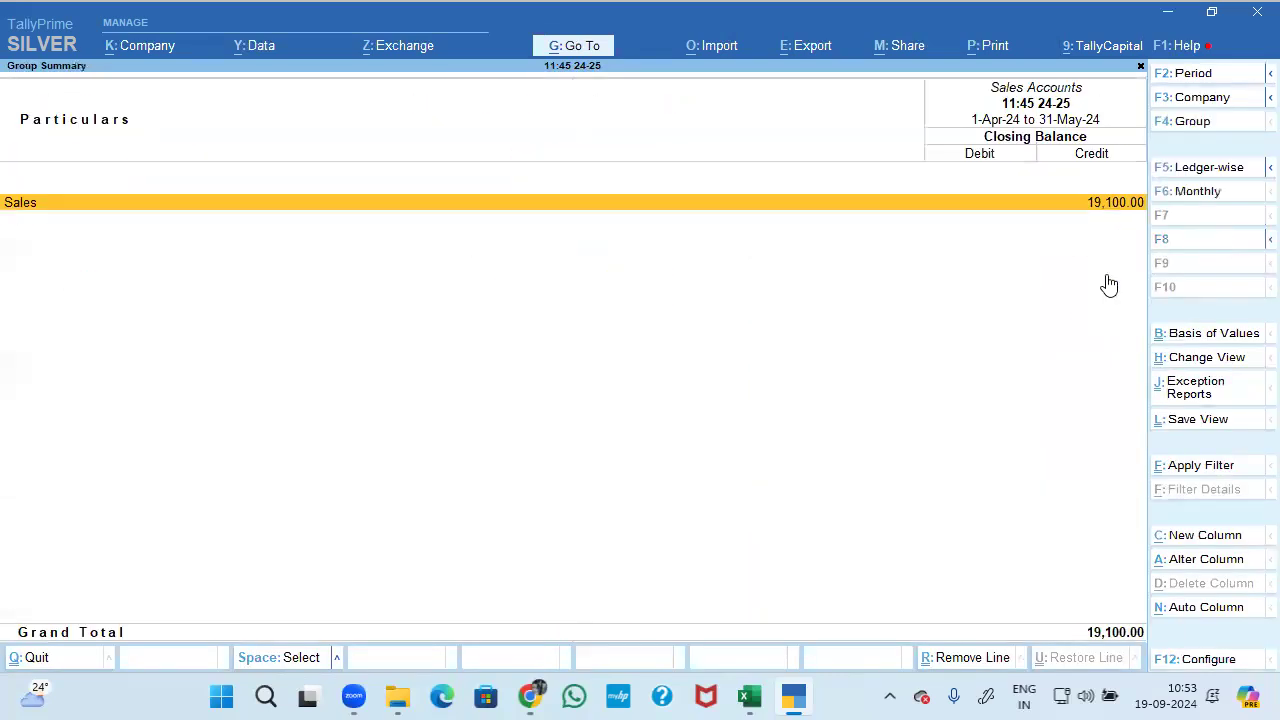
Open sales voucher 3 for alteration from the Sales ledger's May vouchers.
key(Return)
key(Down)
key(Down)
key(Return)
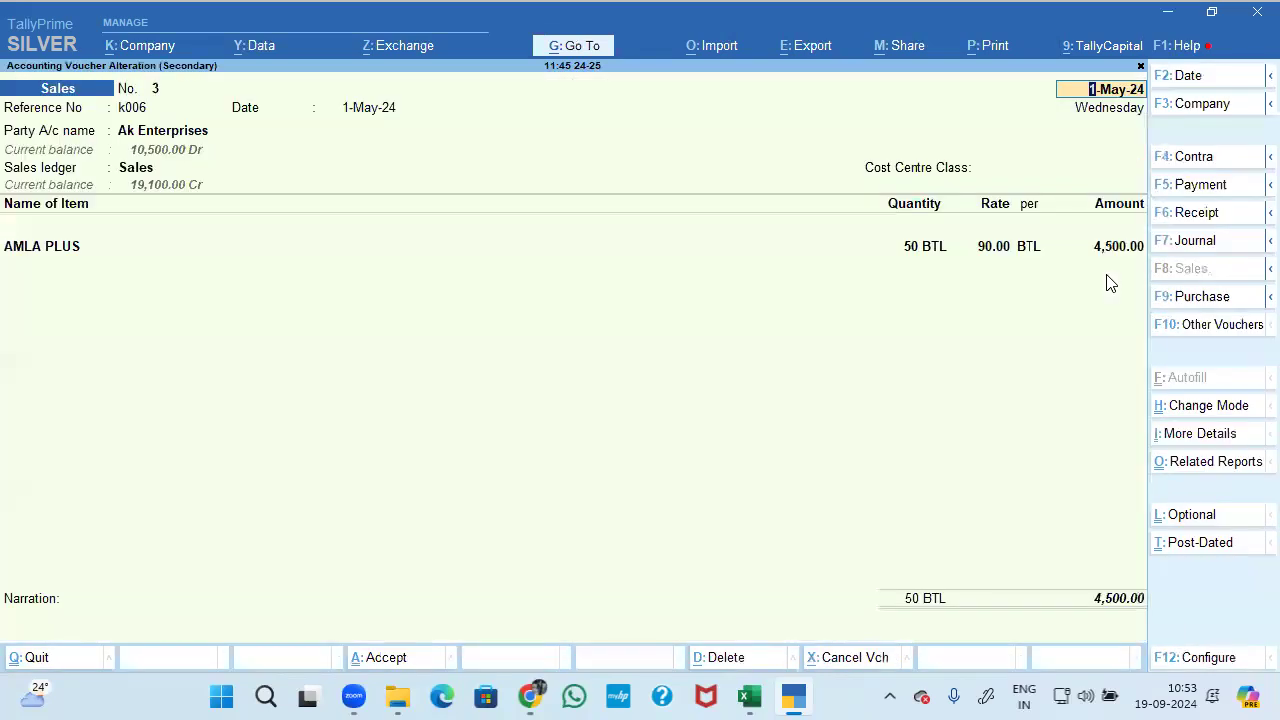
Add a second AMLA PLUS line to the voucher with tracking number and order number both Not Applicable.
click(1107, 255)
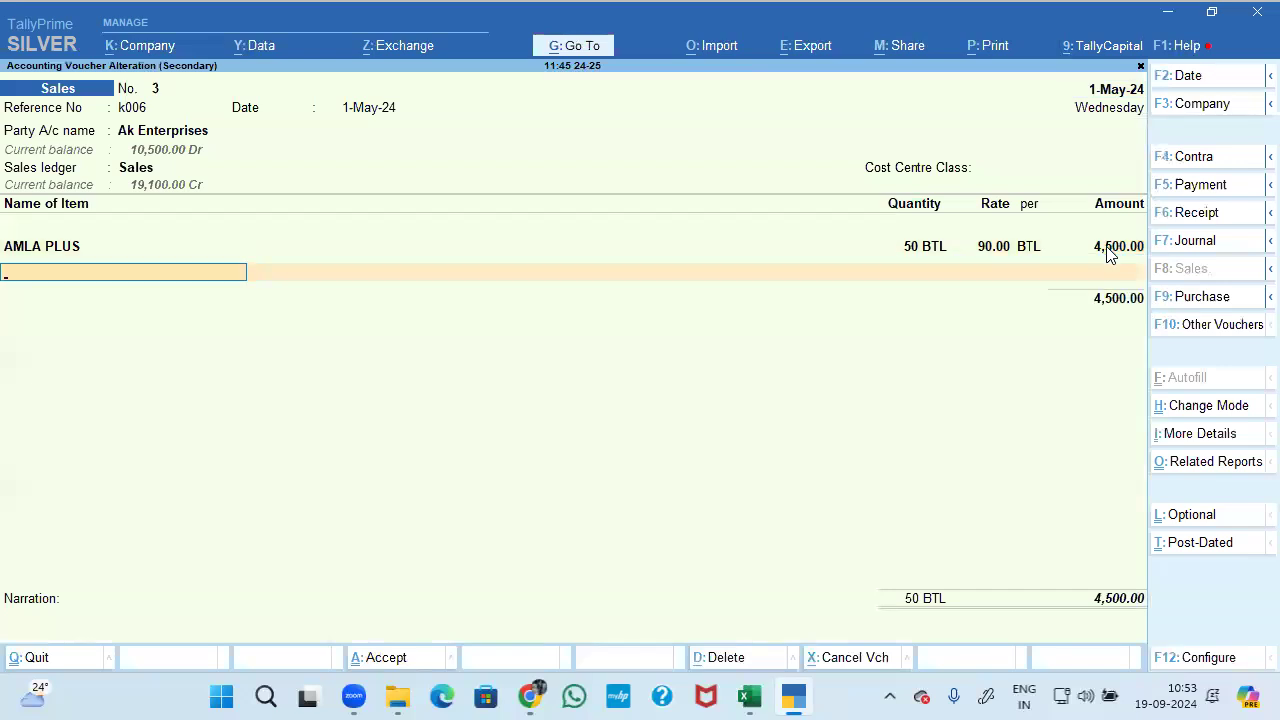
text(am)
key(Return)
key(Return)
key(Return)
key(BackSpace)
key(BackSpace)
key(Up)
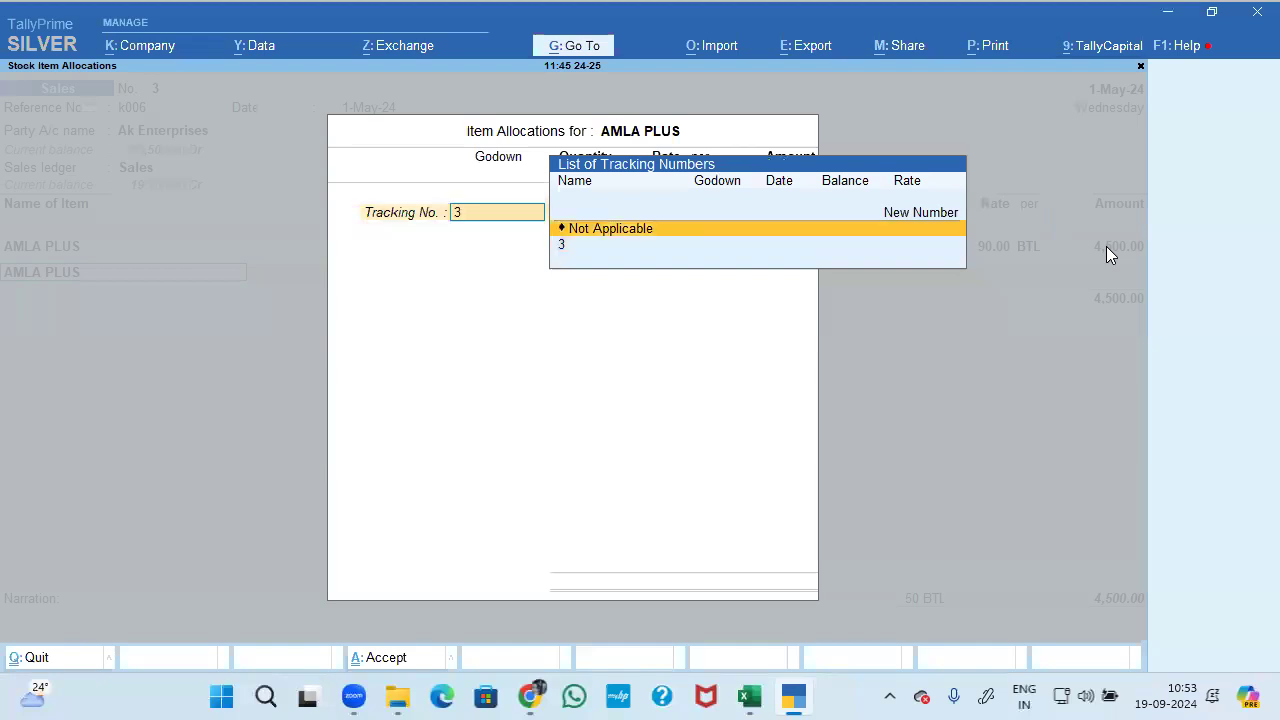
key(Return)
key(Return)
Allocate 5 BTL of AMLA PLUS from the GMS ROAD godown with the rate left blank, and finish the item list.
key(Up)
key(Down)
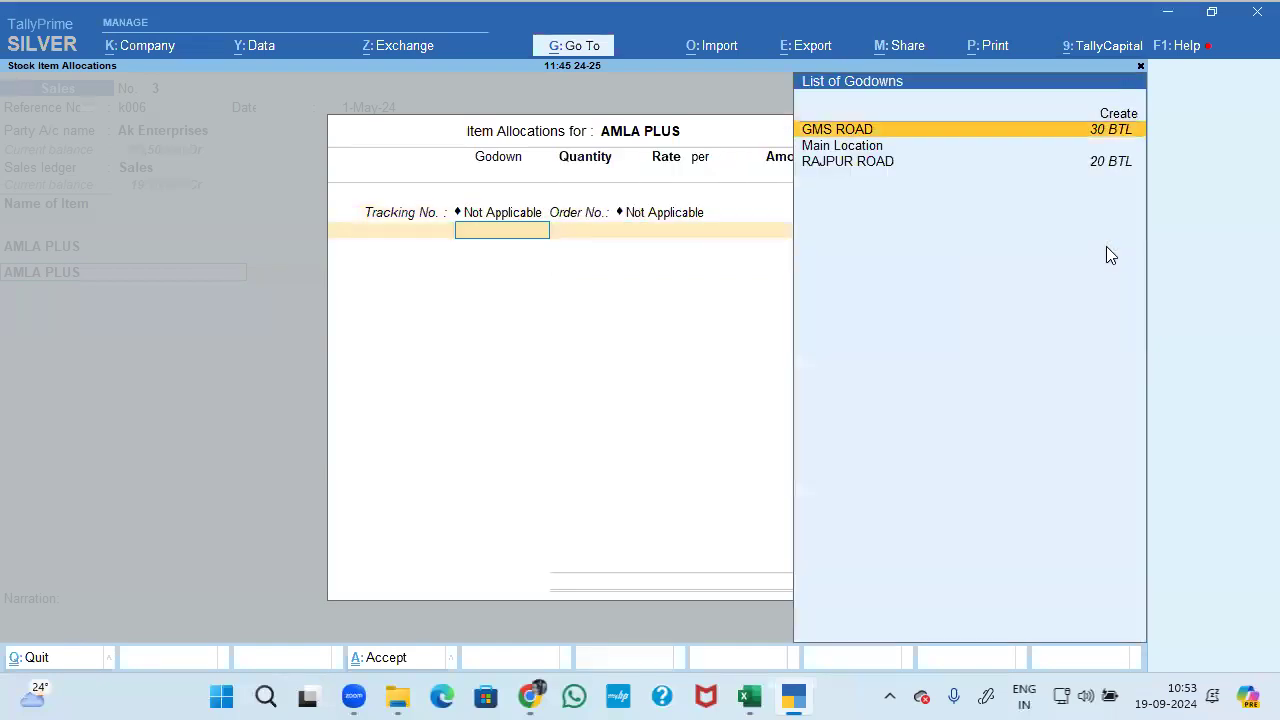
key(Return)
text(5 BTL)
key(Return)
key(BackSpace)
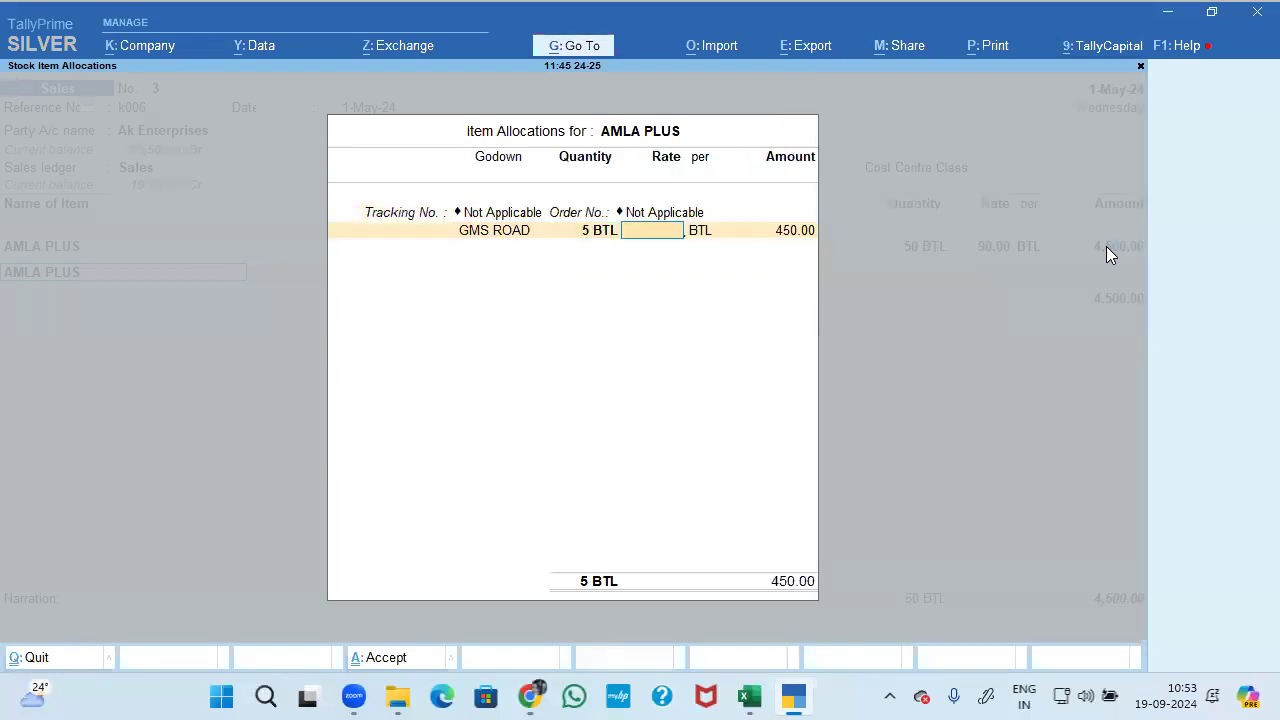
key(Return)
key(Return)
key(Return)
key(Return)
key(Return)
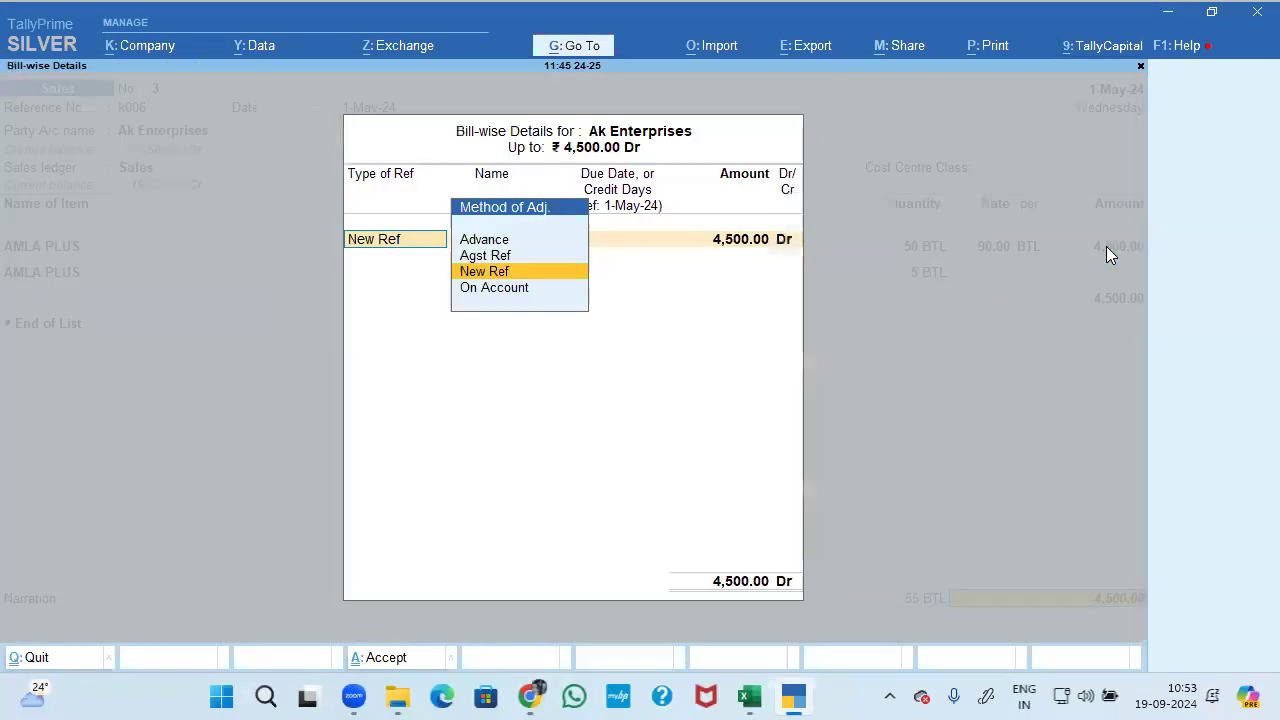
Accept the 4,500.00 Dr bill-wise allocation as New Ref and save sales voucher 3.
key(Return)
key(Return)
key(Return)
key(Return)
key(Return)
key(Return)
key(Return)
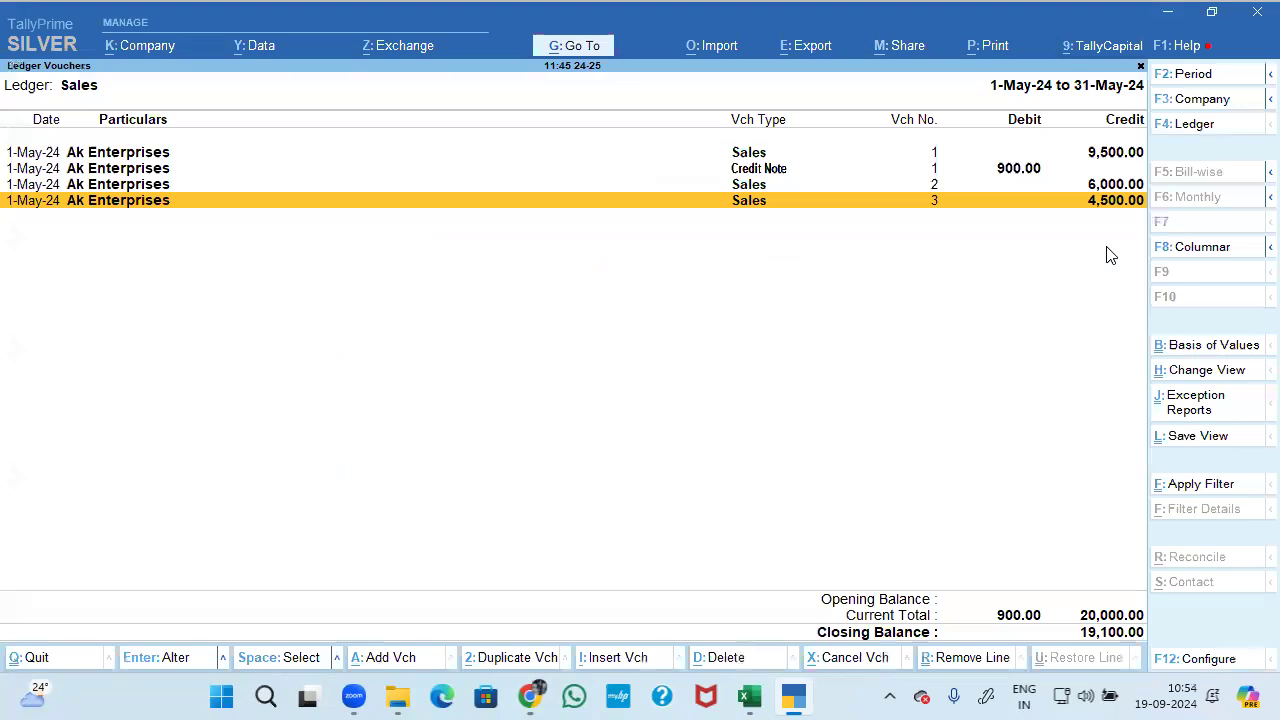
Reopen sales voucher 3 and preview its printed invoice at enlarged size to check the item lines.
key(Return)
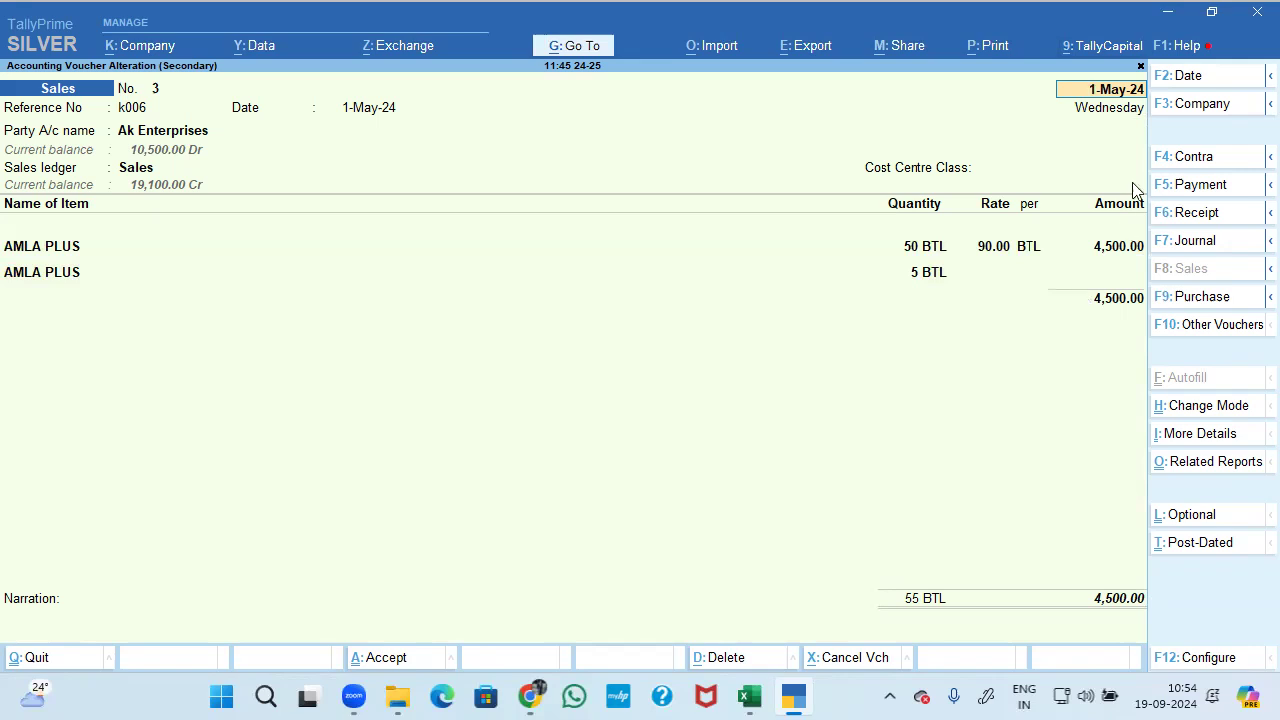
click(1000, 52)
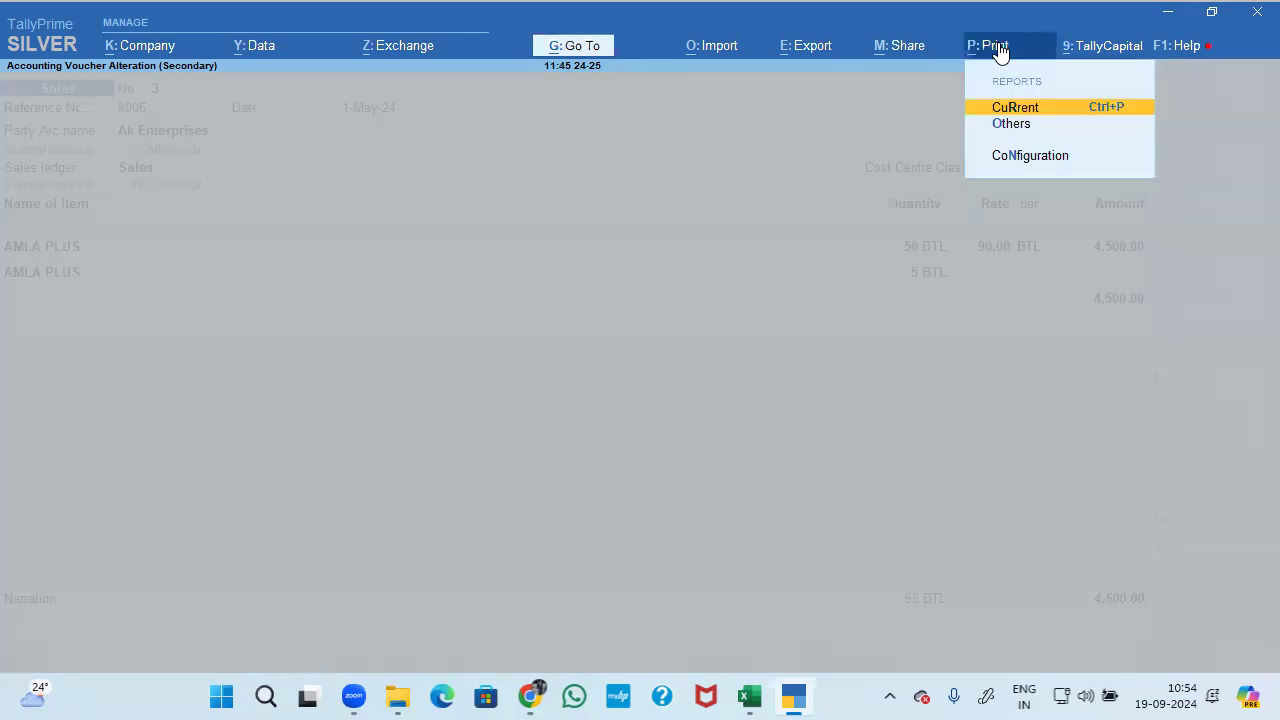
key(Return)
key(i)
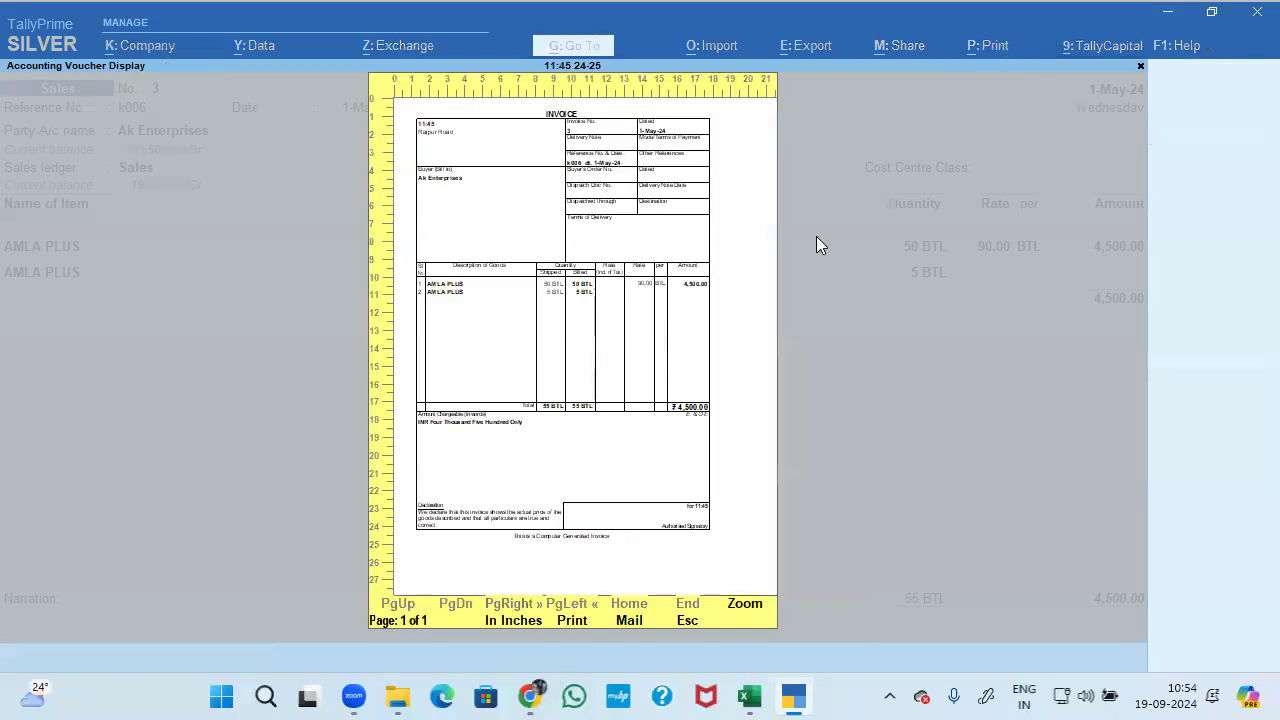
click(748, 606)
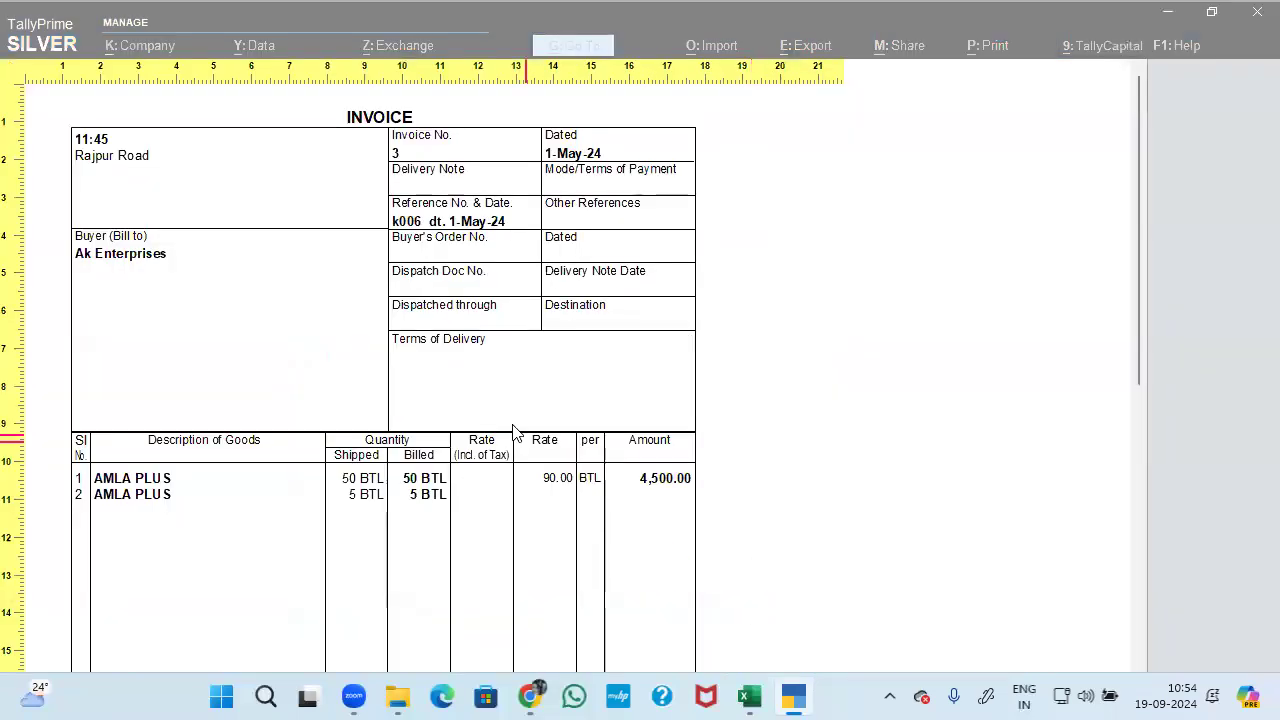
scroll(492, 418, down, 3)
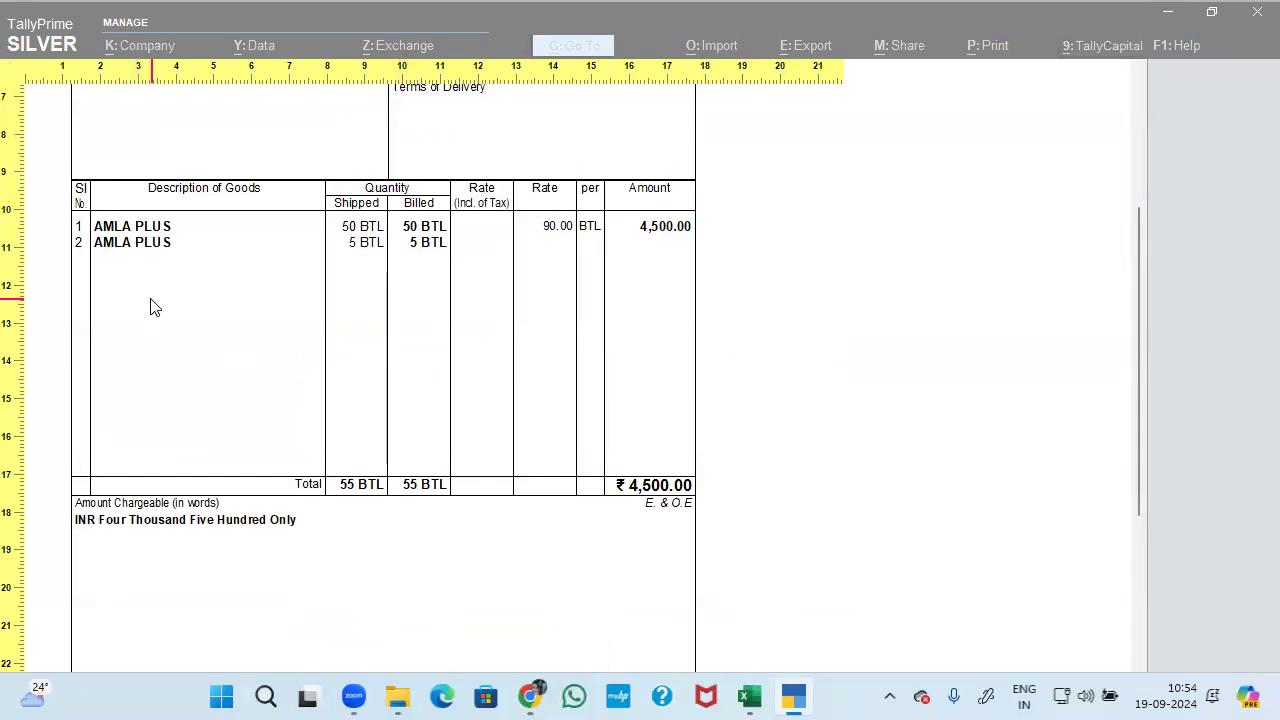
key(Escape)
key(Escape)
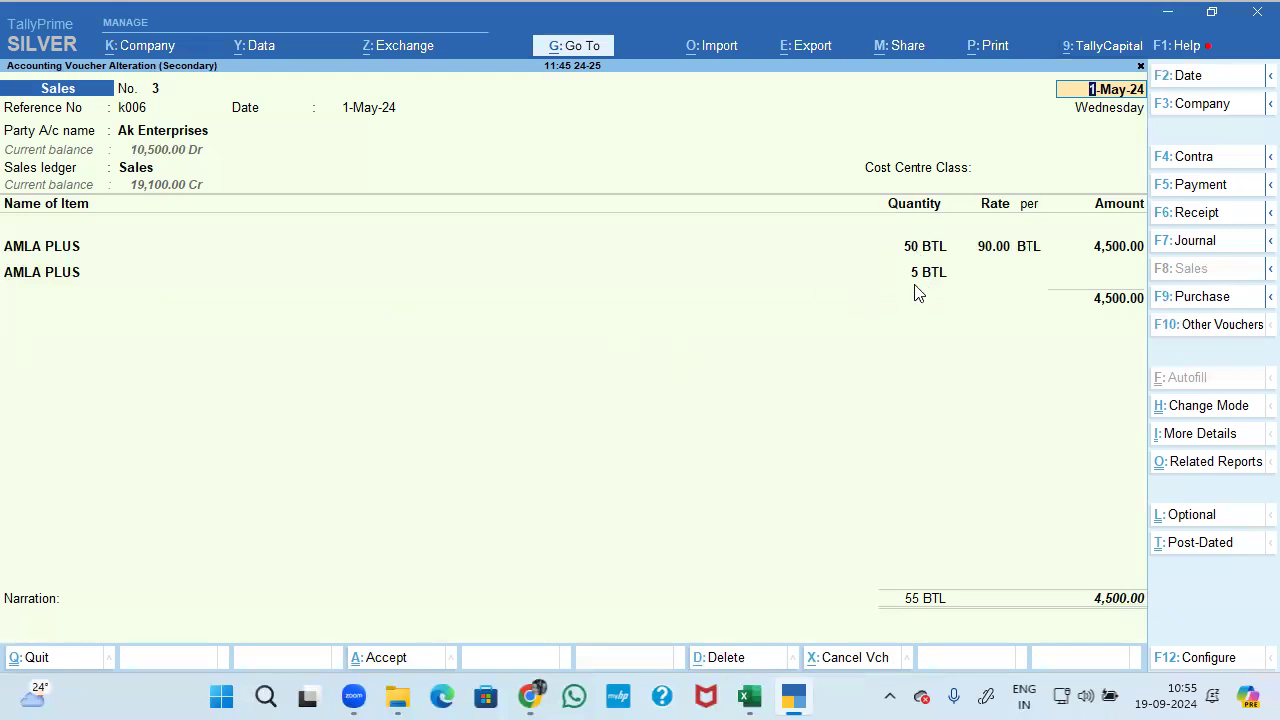
Save sales voucher 3 and return to the Gateway of Tally without quitting the program.
key(ctrl+a)
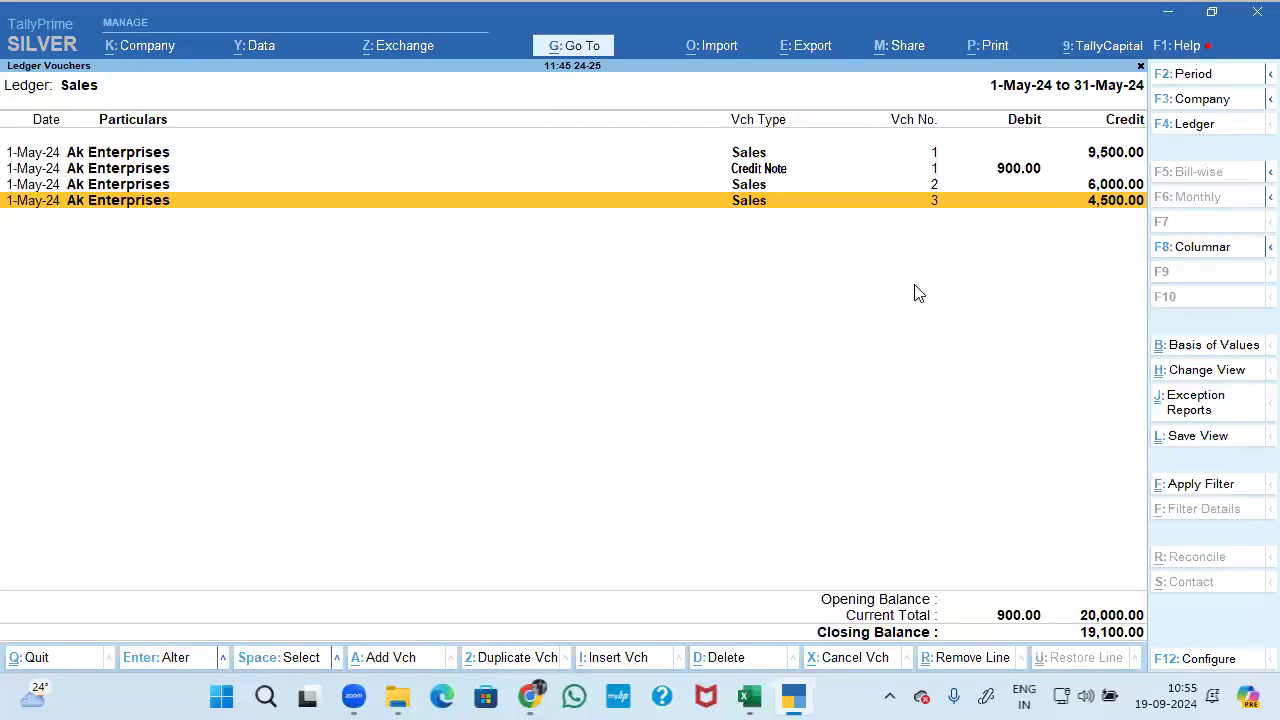
key(Escape)
key(Escape)
key(Escape)
key(Escape)
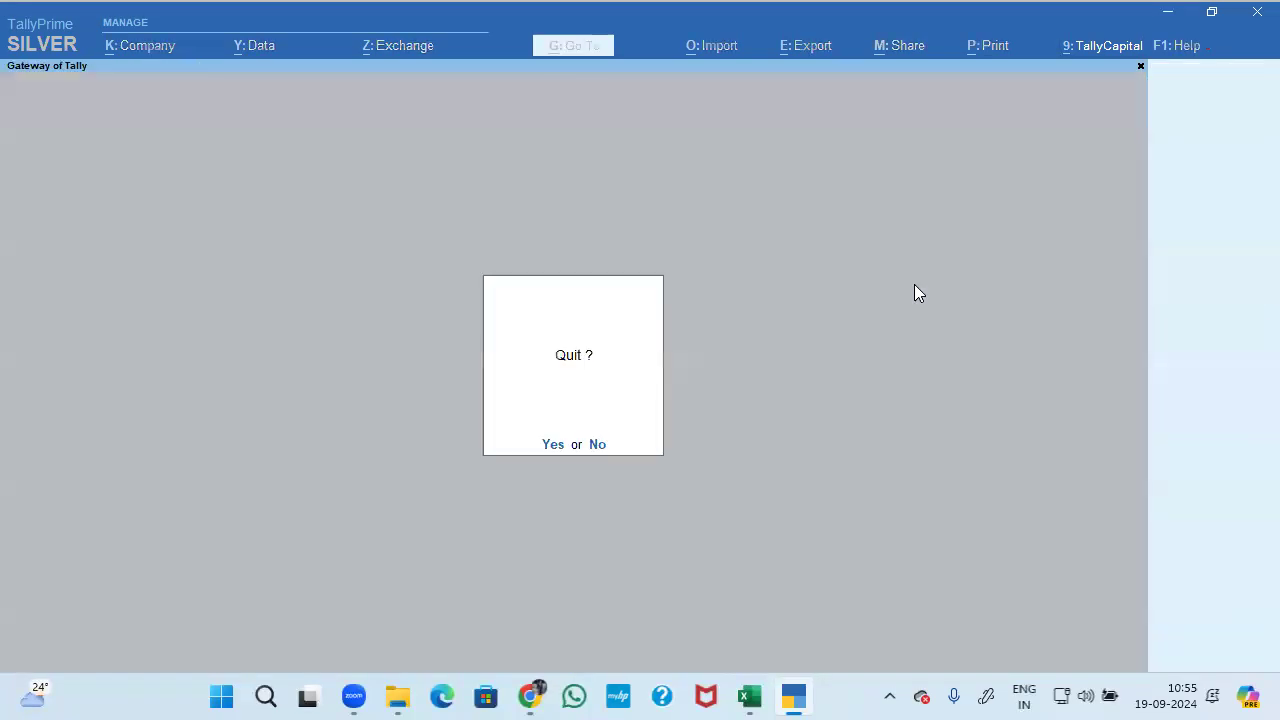
key(n)
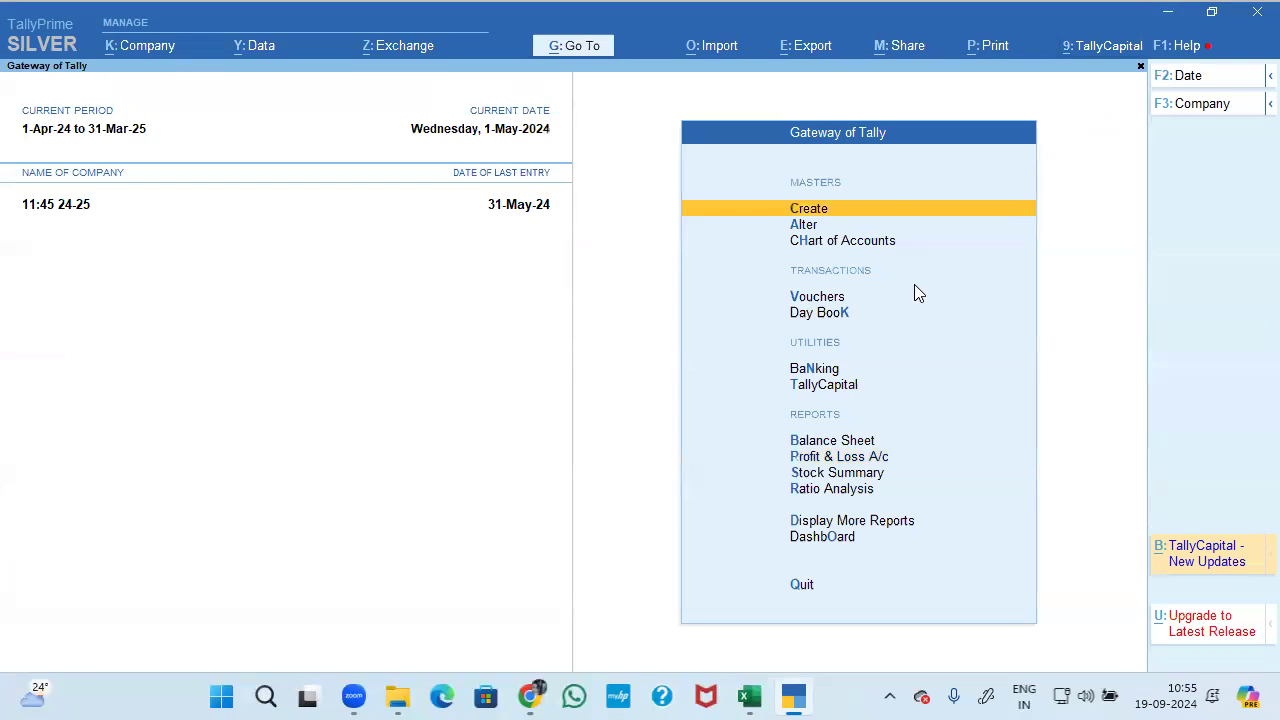
Enable separate Actual and Billed Quantity columns in invoices in the company features and save the settings.
key(F11)
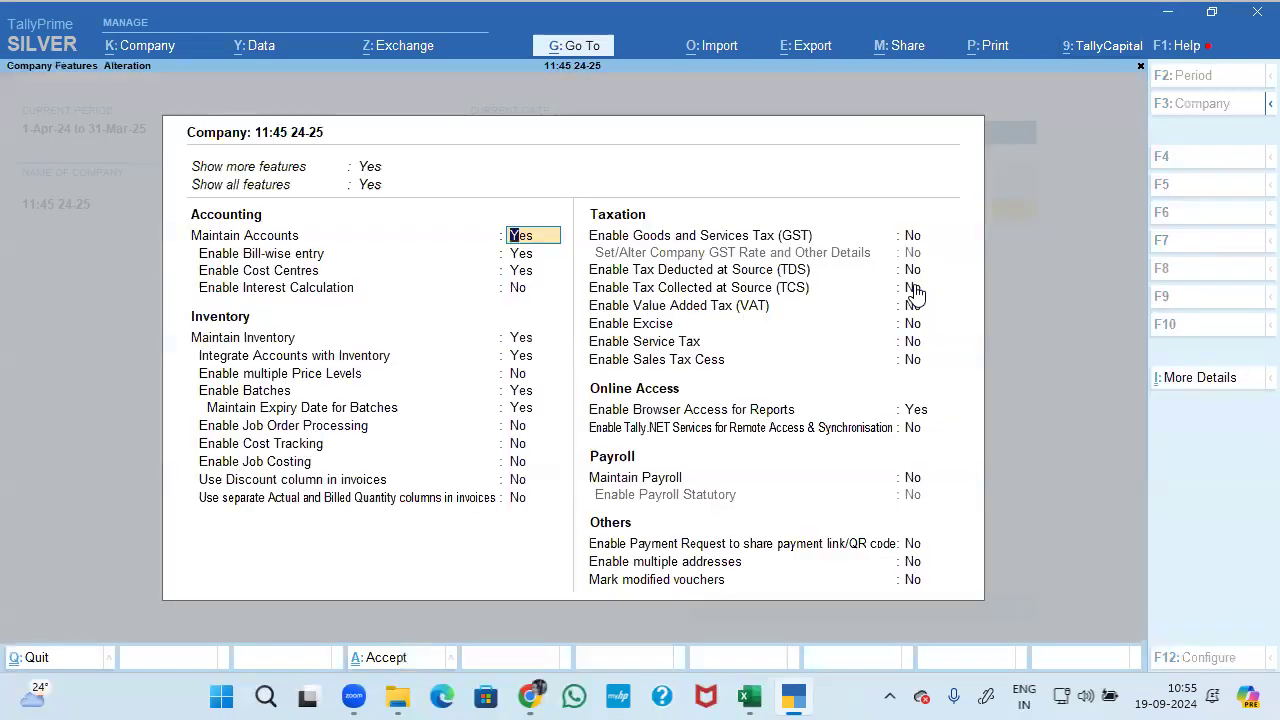
key(Down)
key(Down)
key(Down)
key(Down)
key(Down)
key(Down)
key(Down)
key(Down)
key(Down)
key(Down)
key(Down)
key(Down)
key(Down)
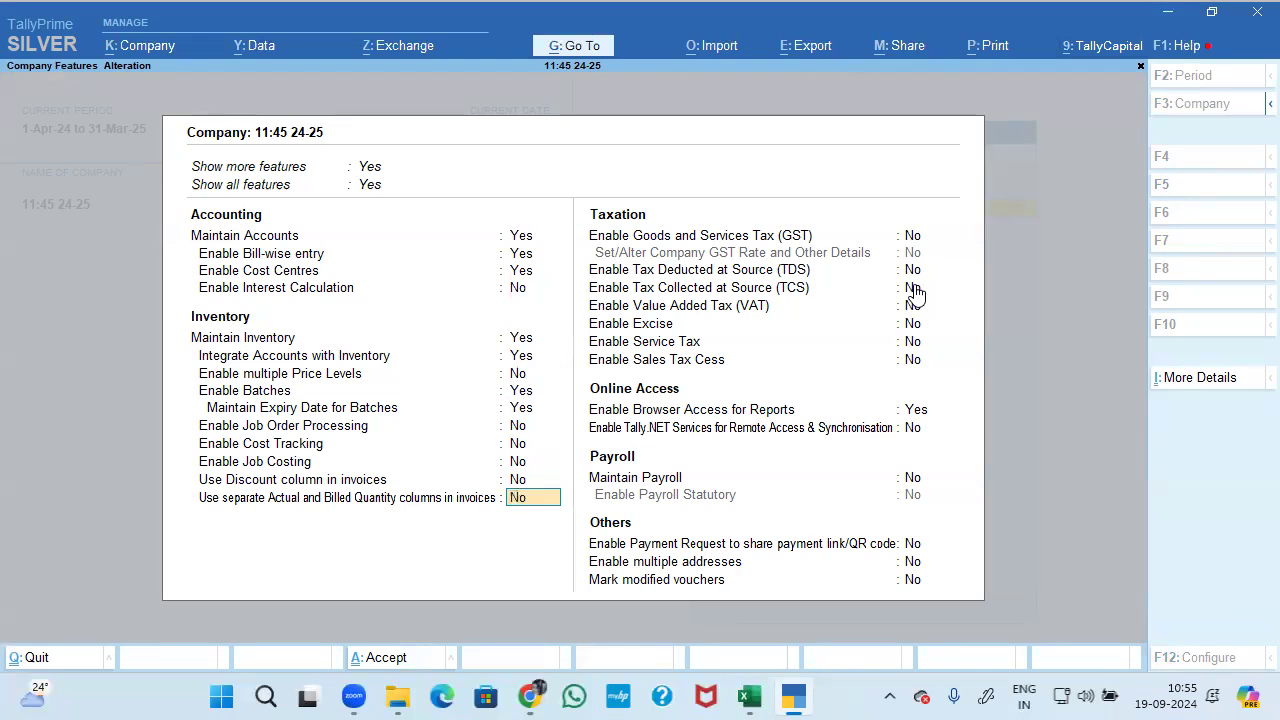
text(y)
key(Return)
key(ctrl)
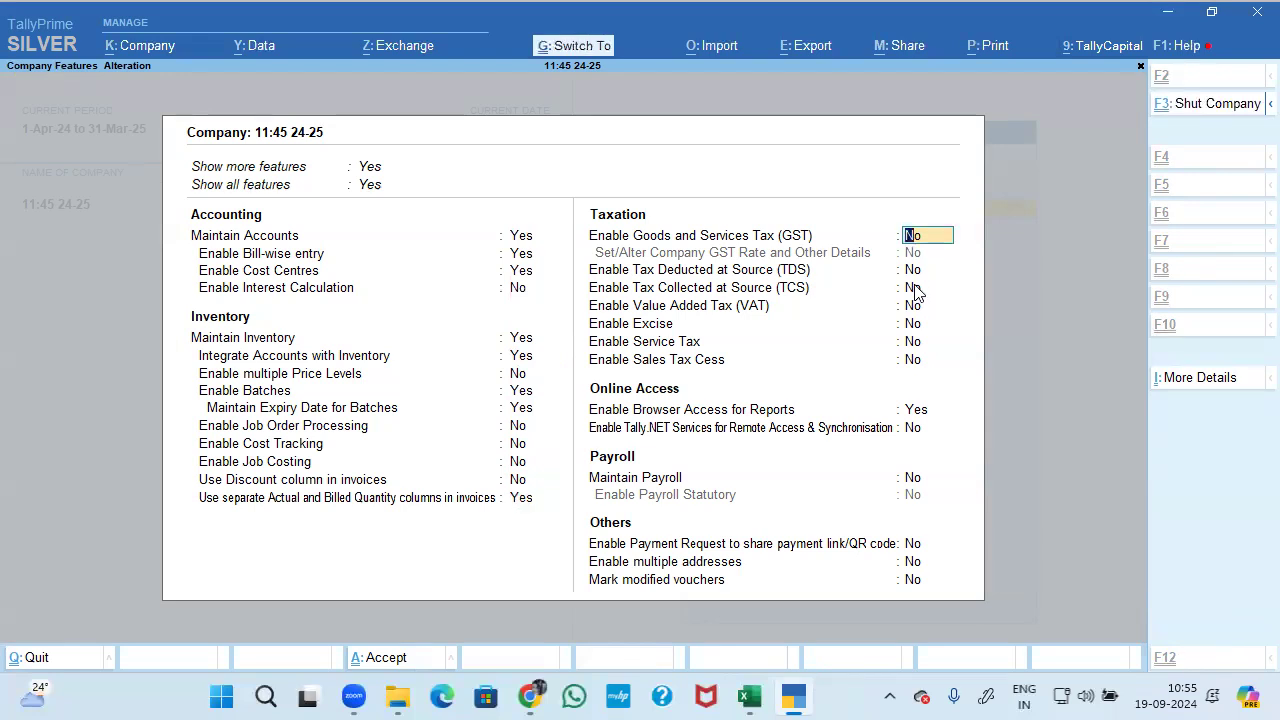
key(ctrl+a)
Start a new sales voucher dated 1-May-24 with reference number I002.
key(Down)
key(Down)
key(Down)
key(Return)
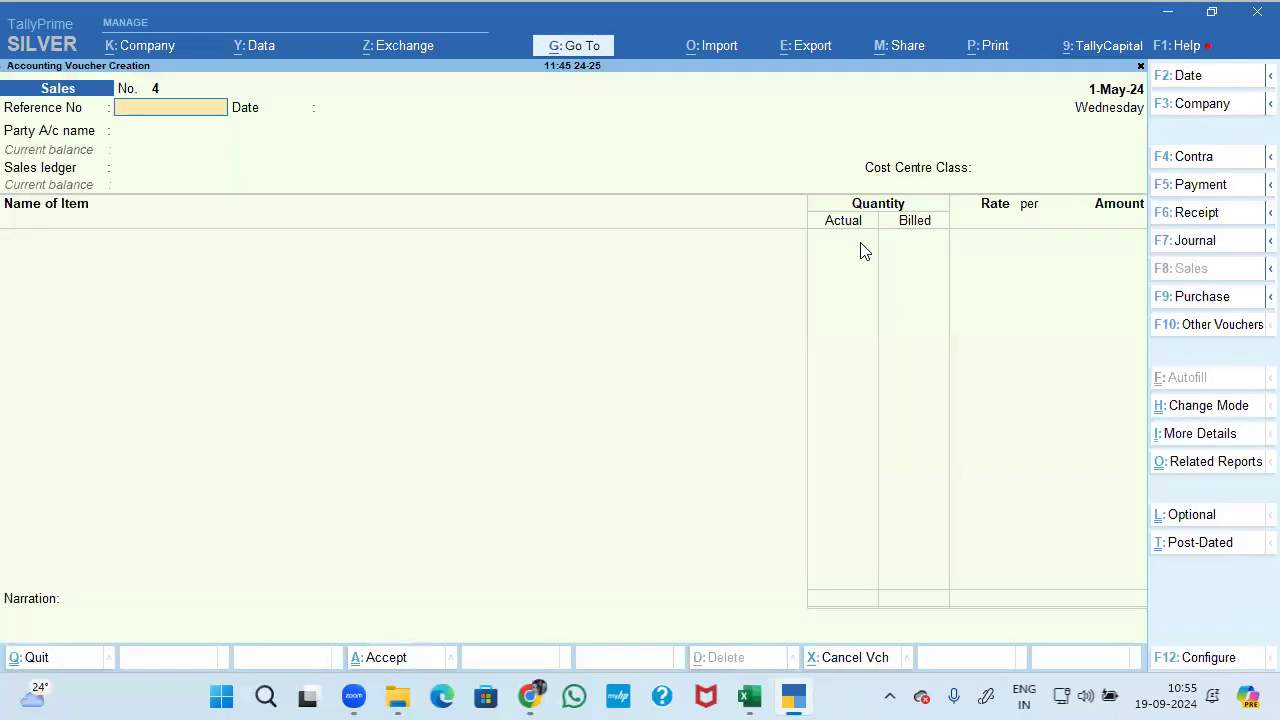
text(I002)
key(Return)
key(Return)
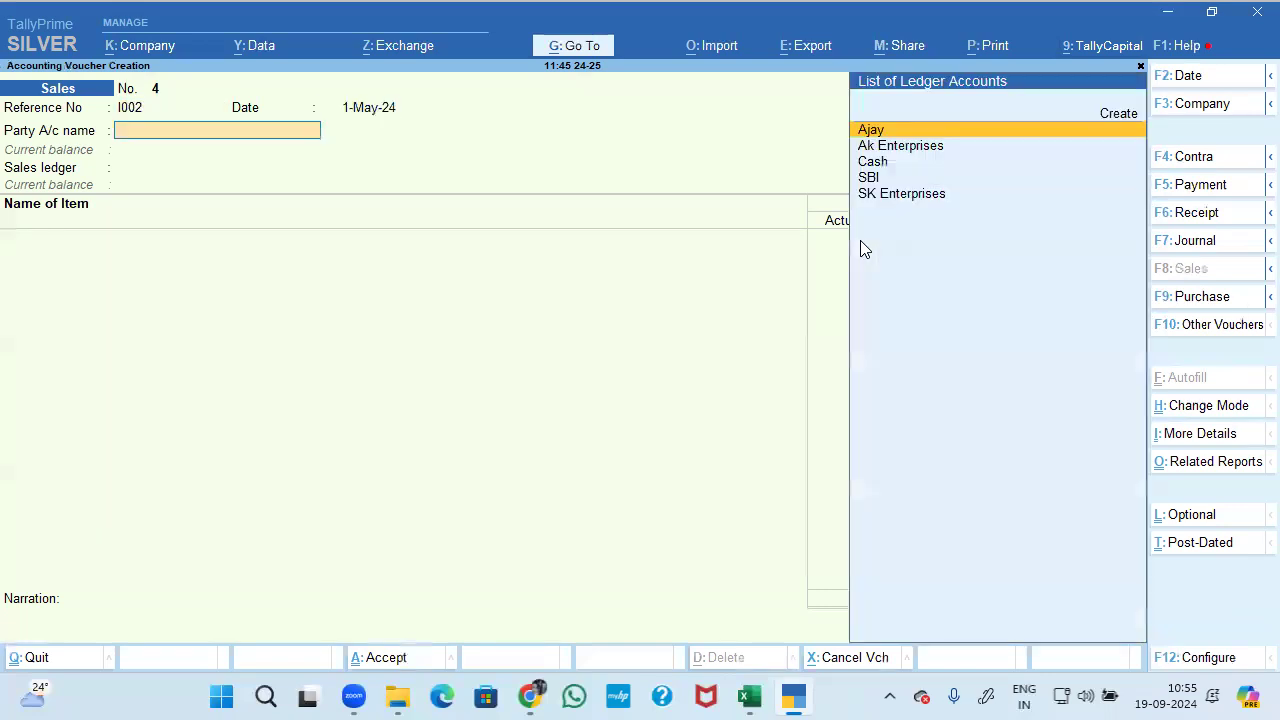
Set Ak Enterprises as the party, accept its party details, and use the Sales ledger with cost centre class Not Applicable.
key(Down)
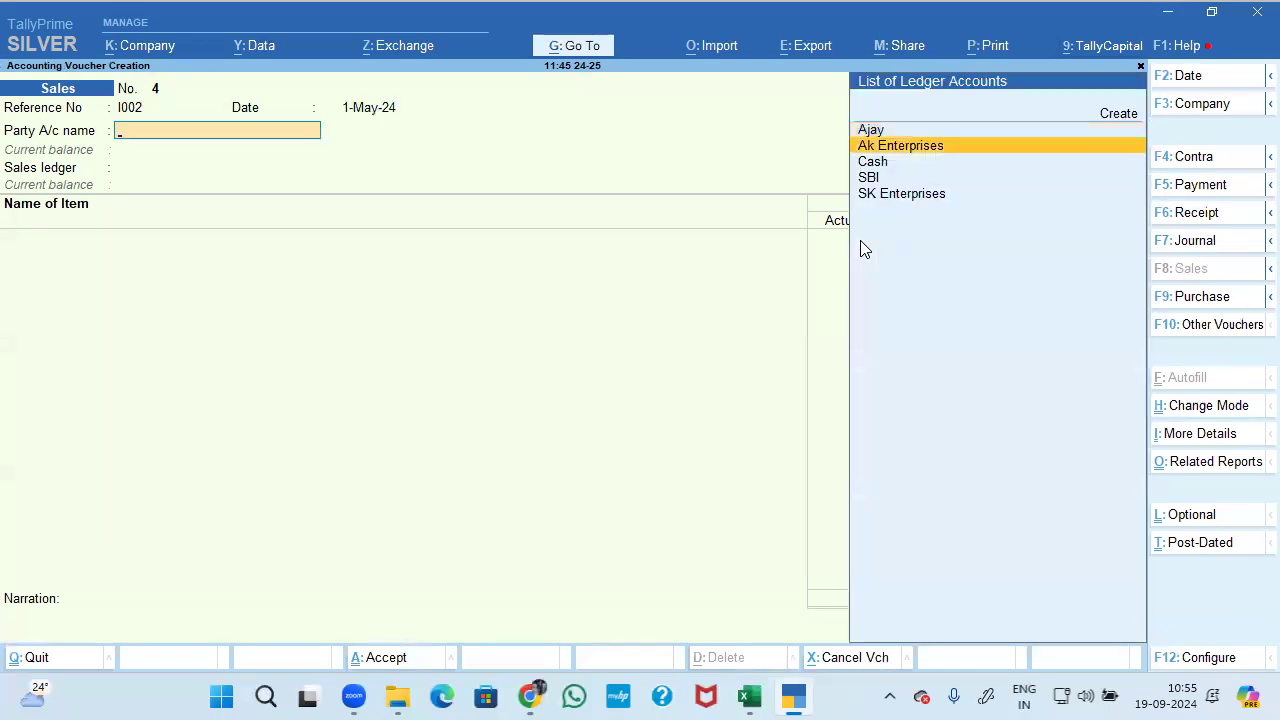
key(Return)
key(ctrl+a)
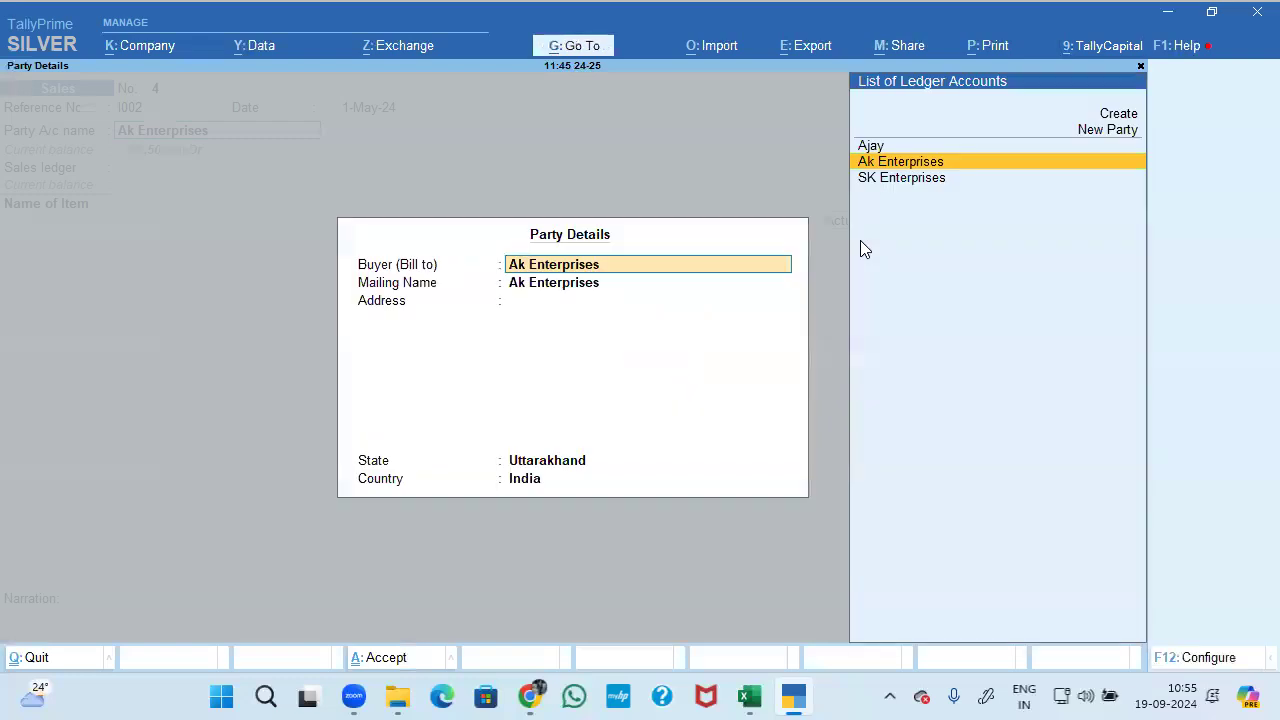
key(Return)
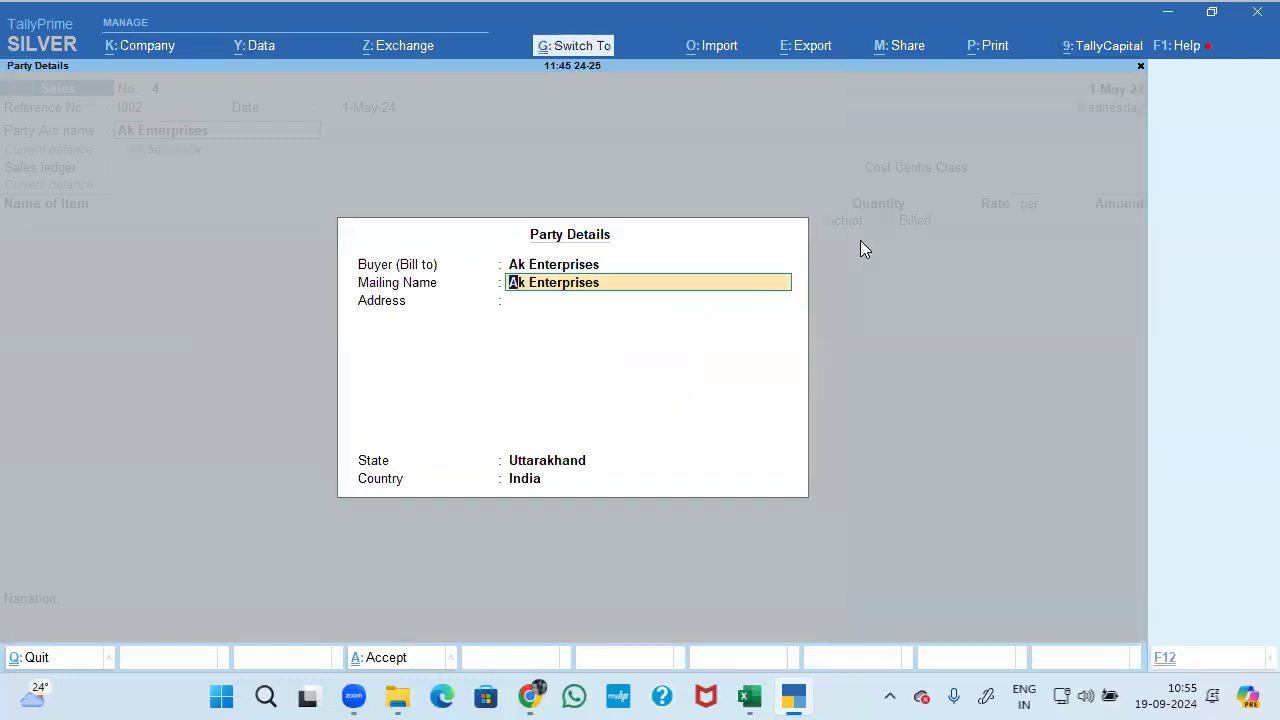
key(ctrl+a)
key(Return)
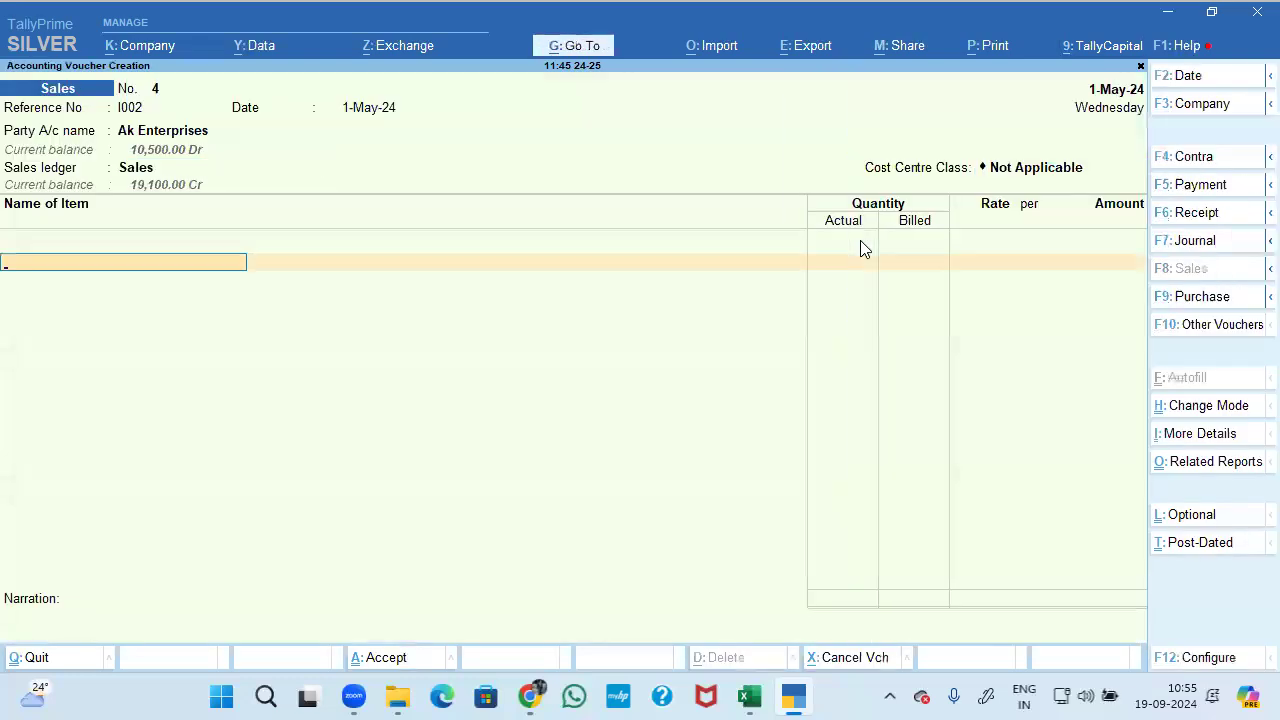
Add AMLA PLUS from the RAJPUR ROAD godown with tracking number and order number both Not Applicable.
key(Down)
key(Down)
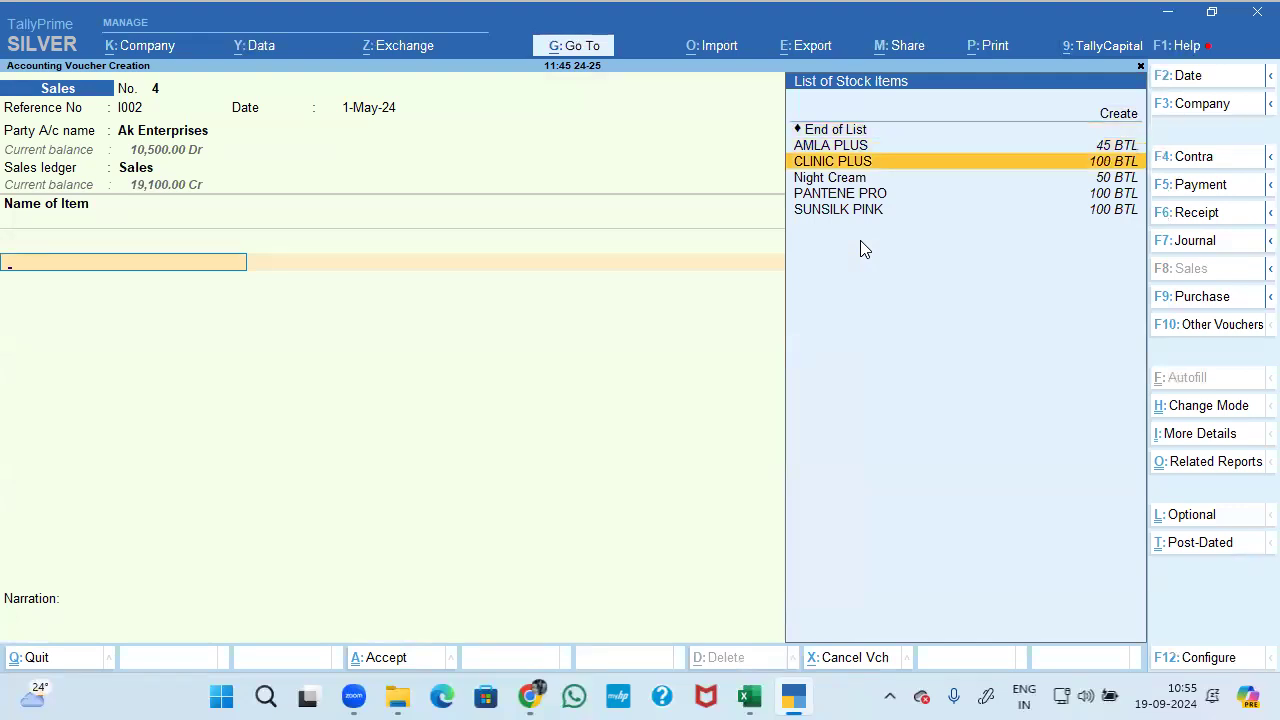
key(Down)
key(Up)
key(Up)
key(Return)
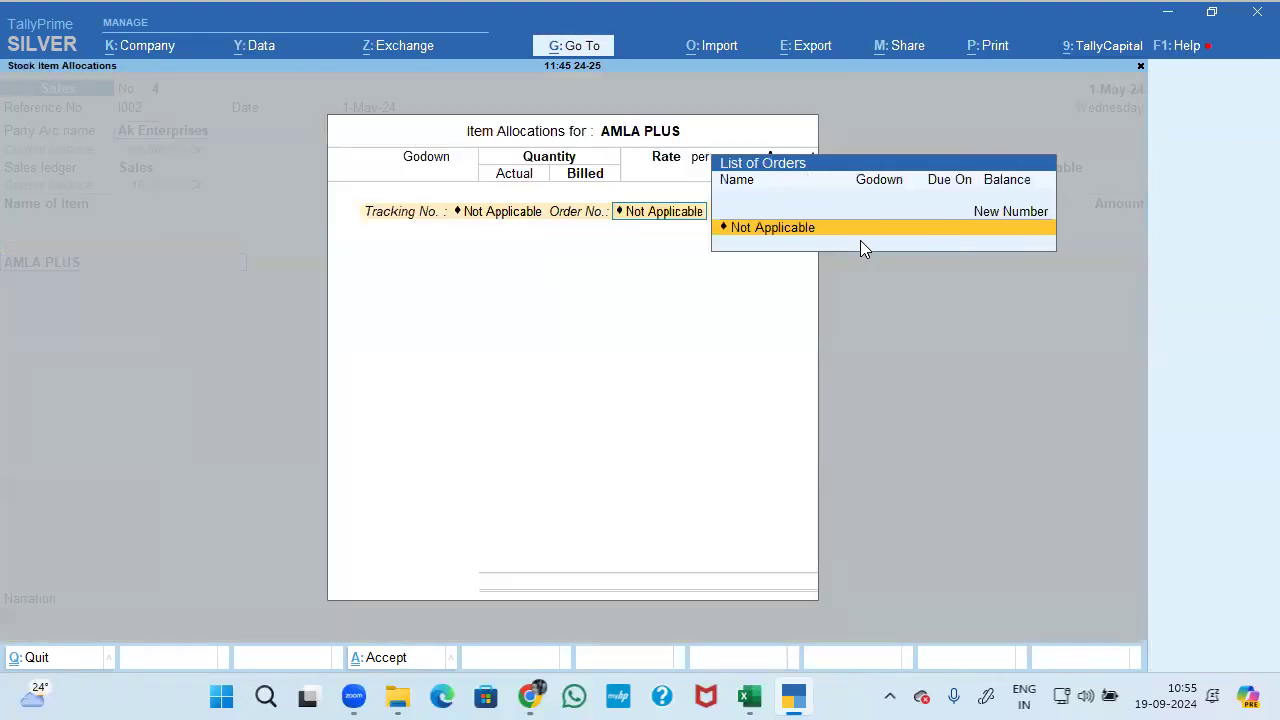
key(Return)
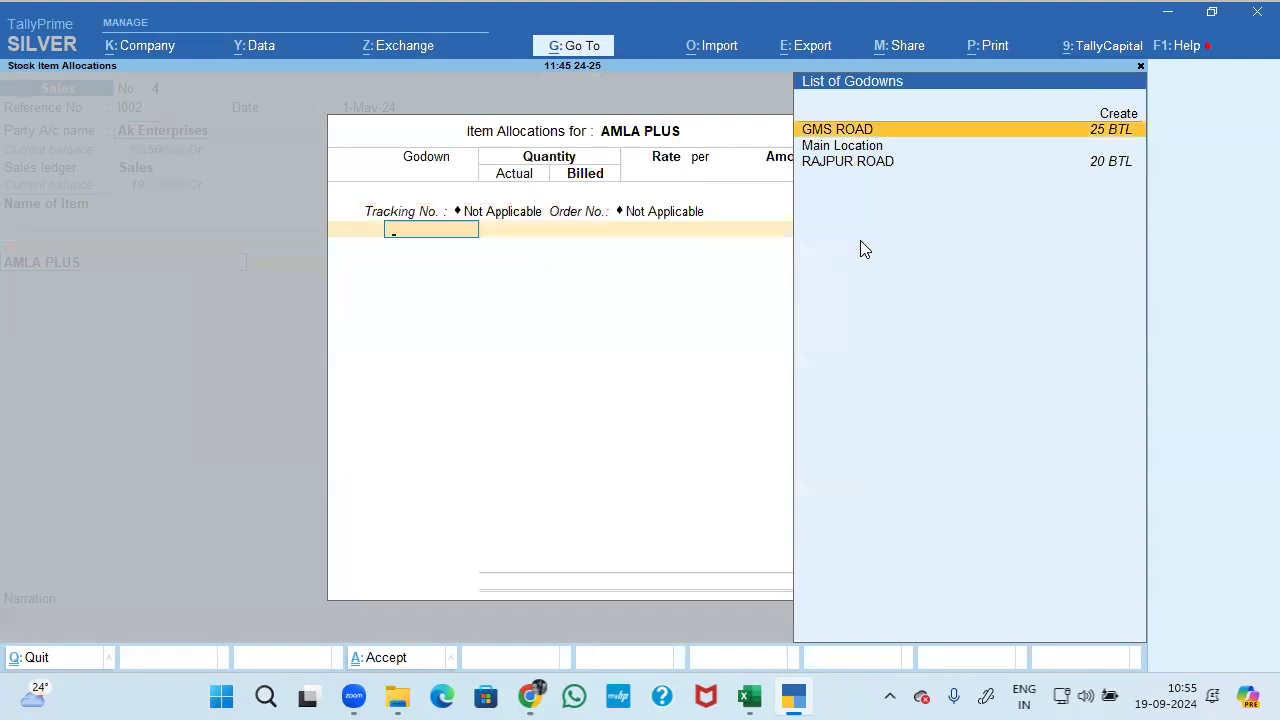
key(Down)
key(Down)
key(Return)
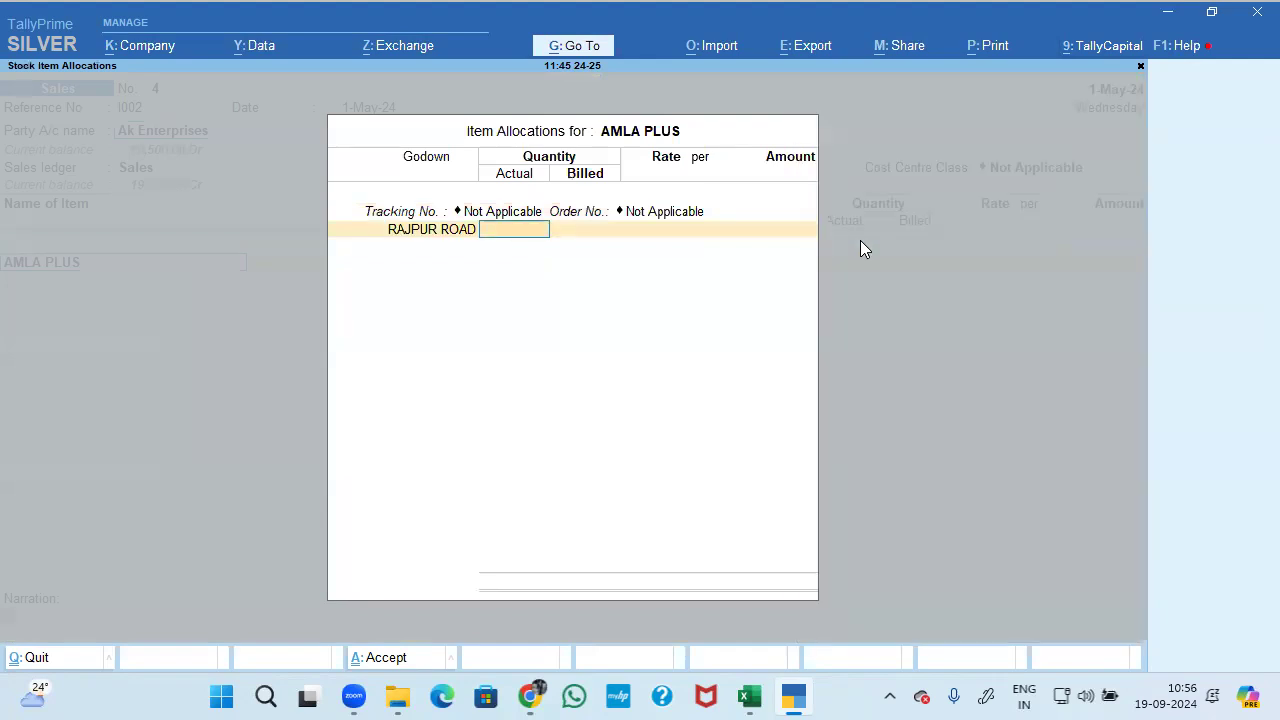
Enter 12 BTL as both the actual and the billed quantity of AMLA PLUS.
text(12)
key(Return)
text(10)
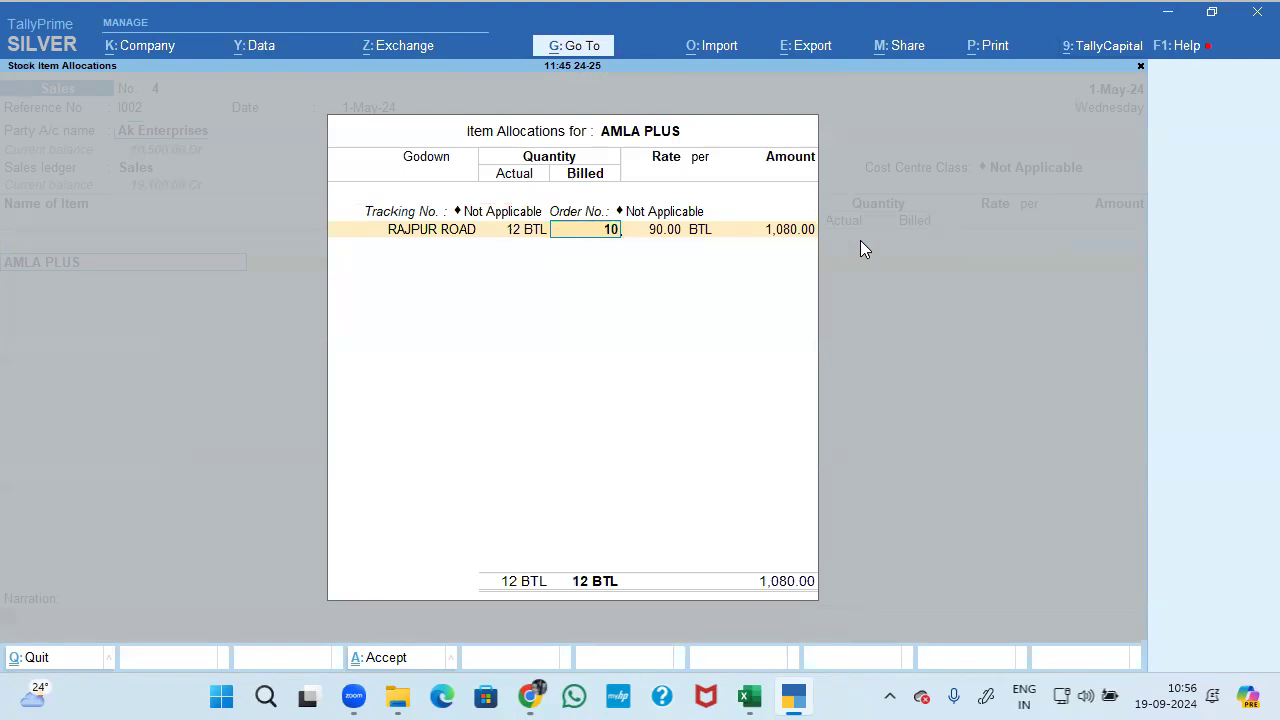
key(BackSpace)
text(12)
key(BackSpace)
key(BackSpace)
text(2)
key(Return)
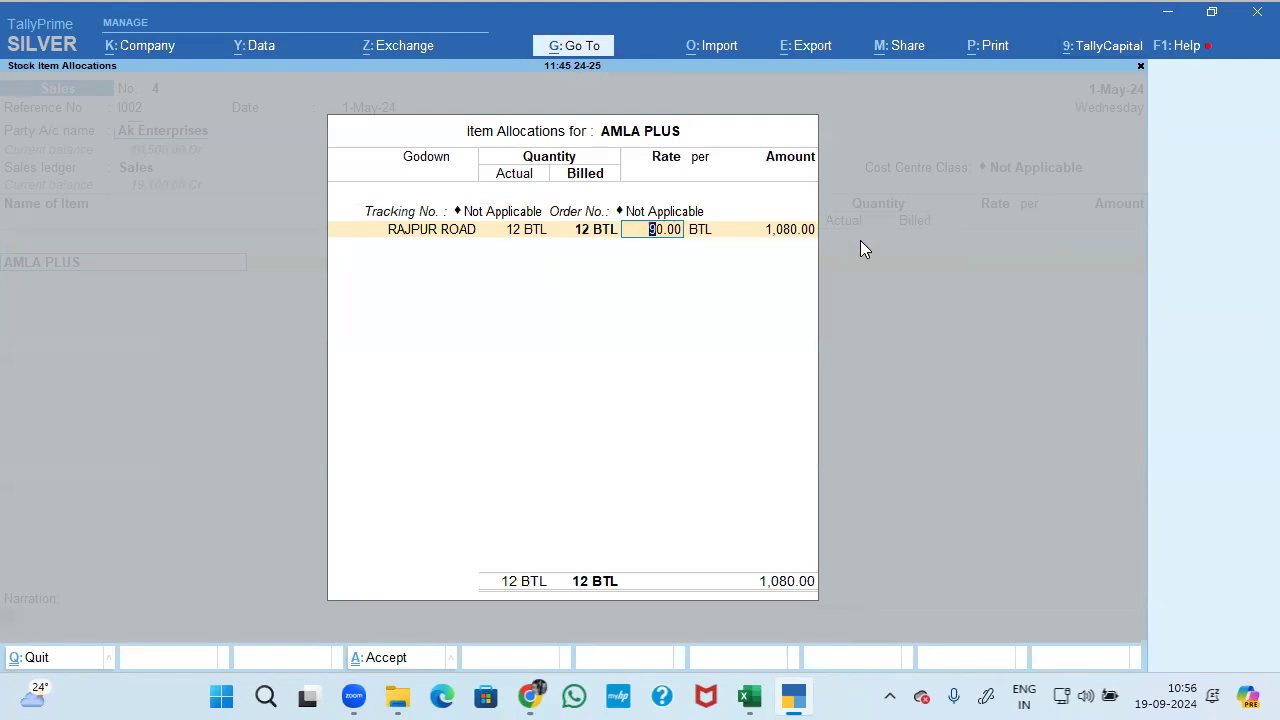
Set the billed quantity of AMLA PLUS to 10 BTL at a rate of 90.00 and finish its allocation.
key(BackSpace)
text(10)
key(Return)
key(Return)
key(Return)
key(Return)
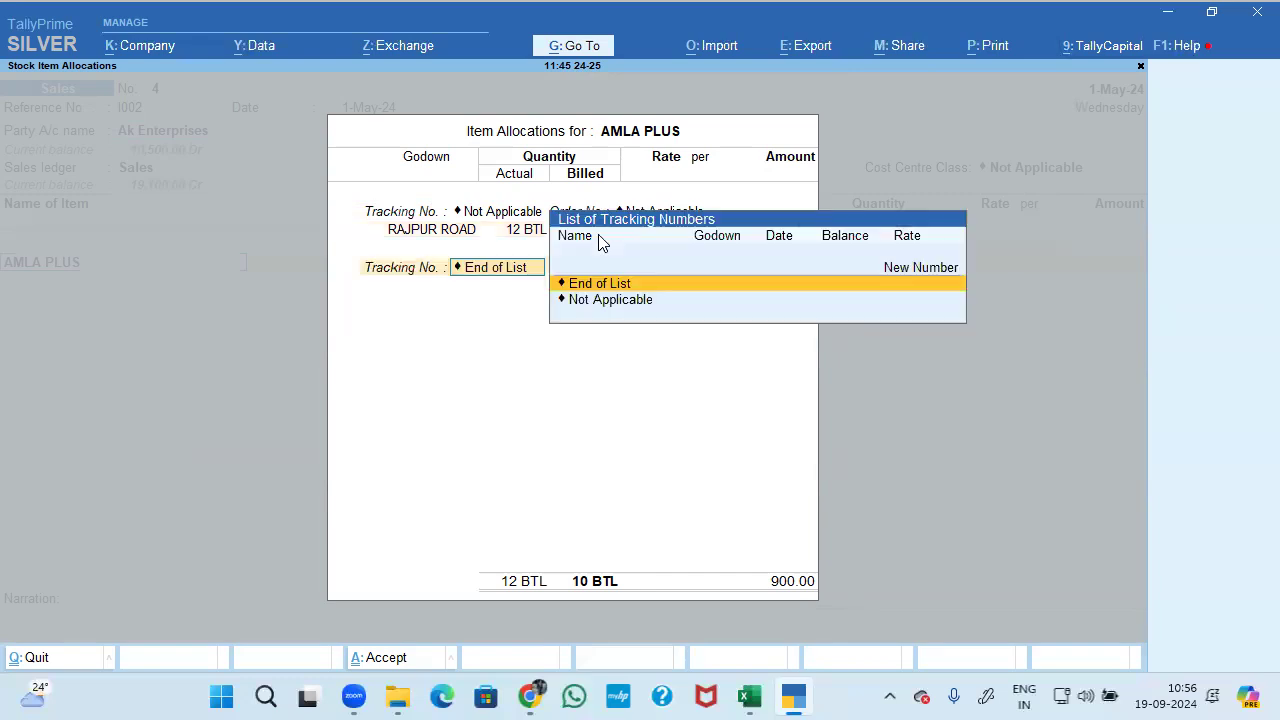
key(Return)
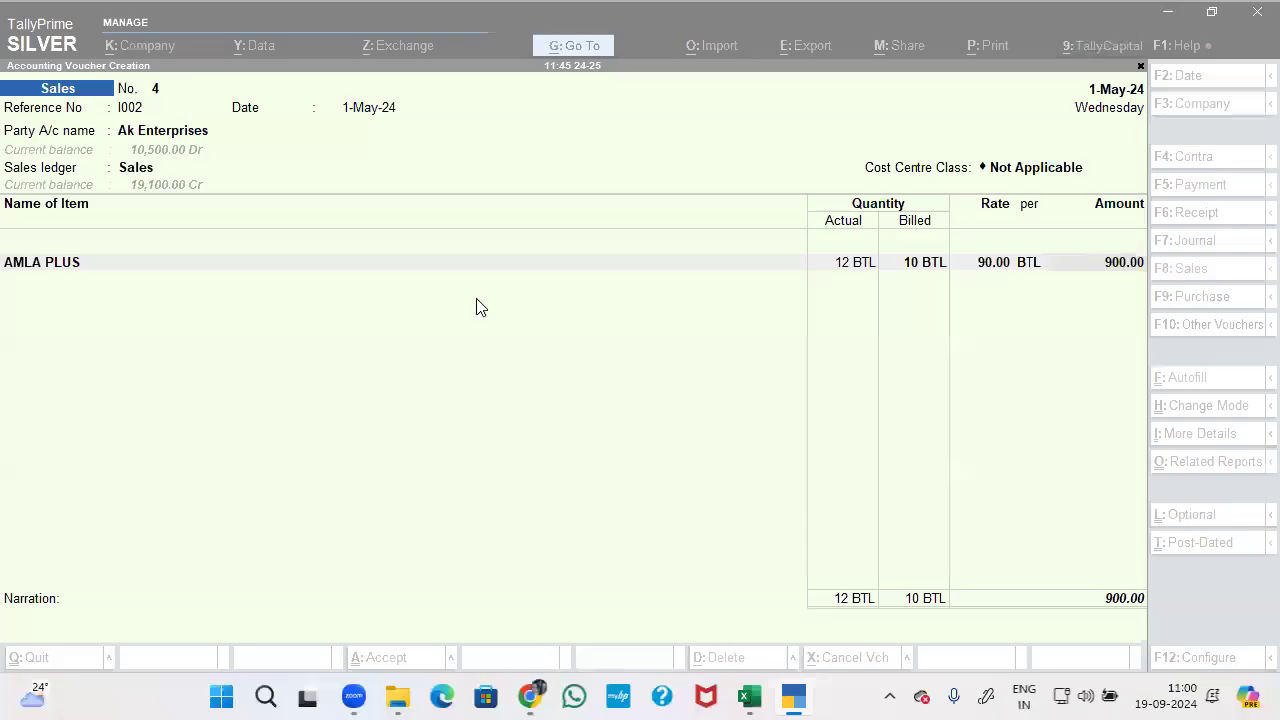
click(349, 299)
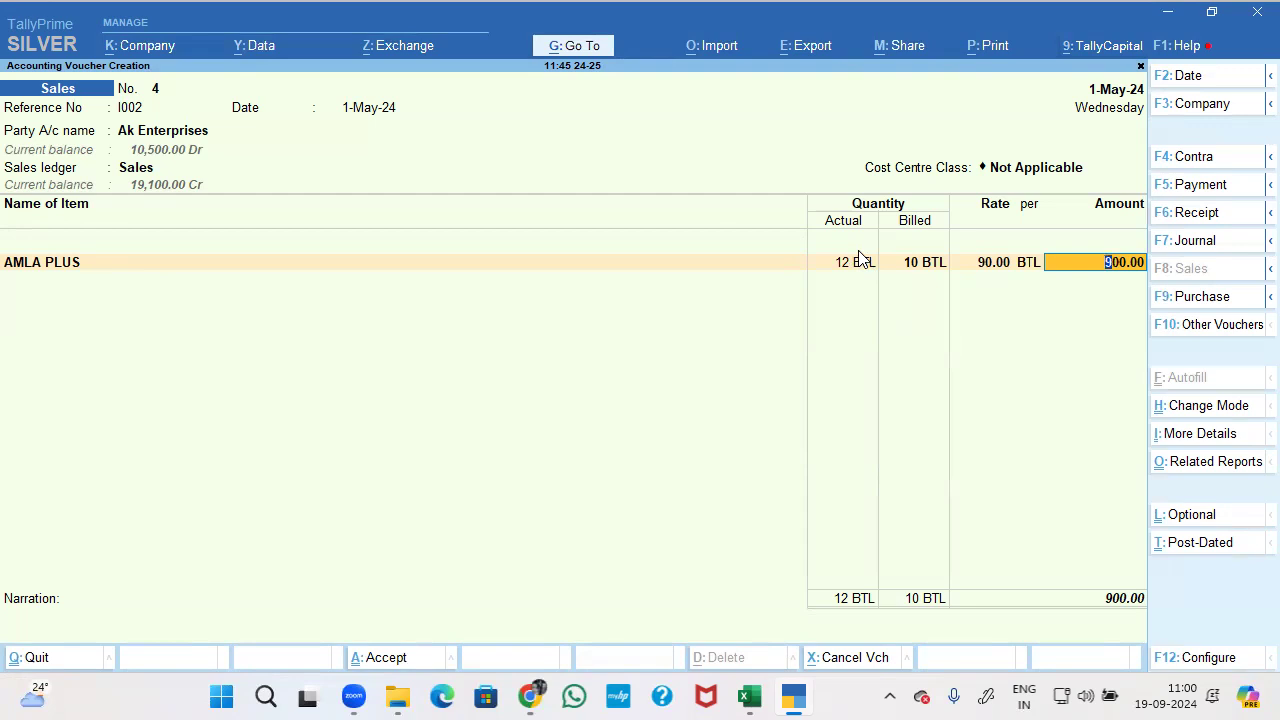
key(Return)
Add SUNSILK PINK from the GMS ROAD godown with tracking number and order number both Not Applicable.
text(Sun)
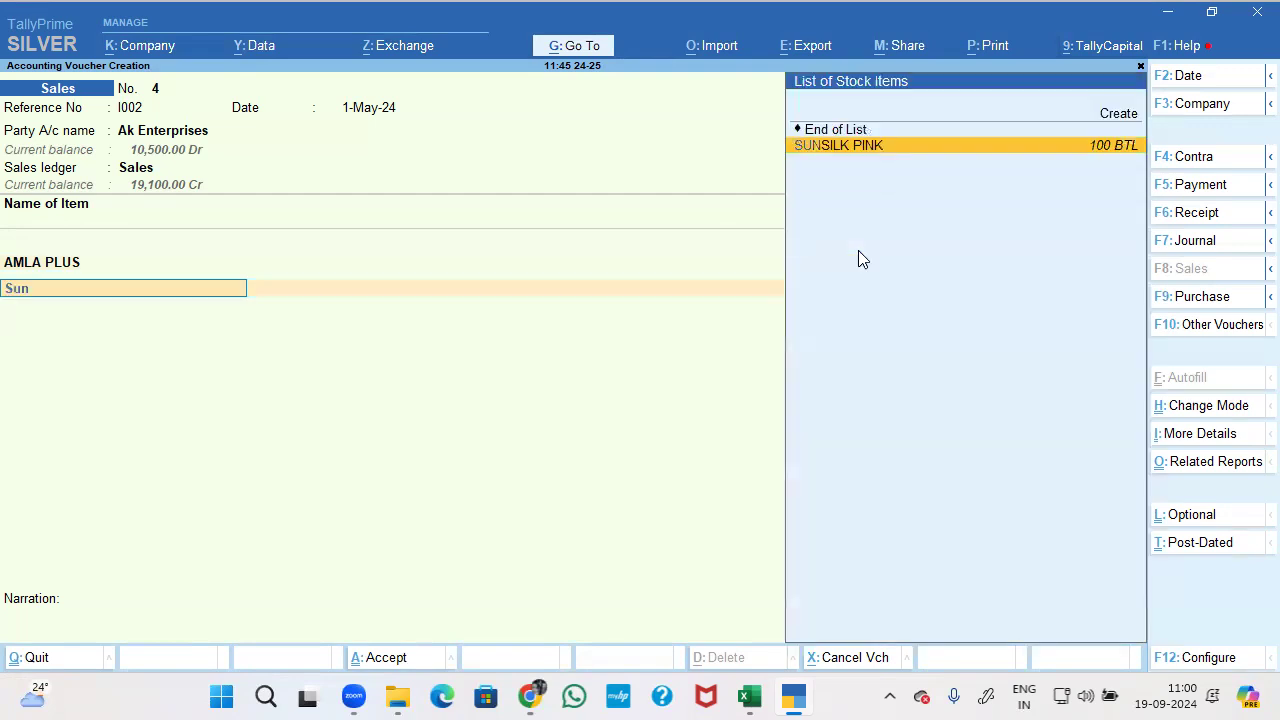
key(Return)
key(Return)
key(Return)
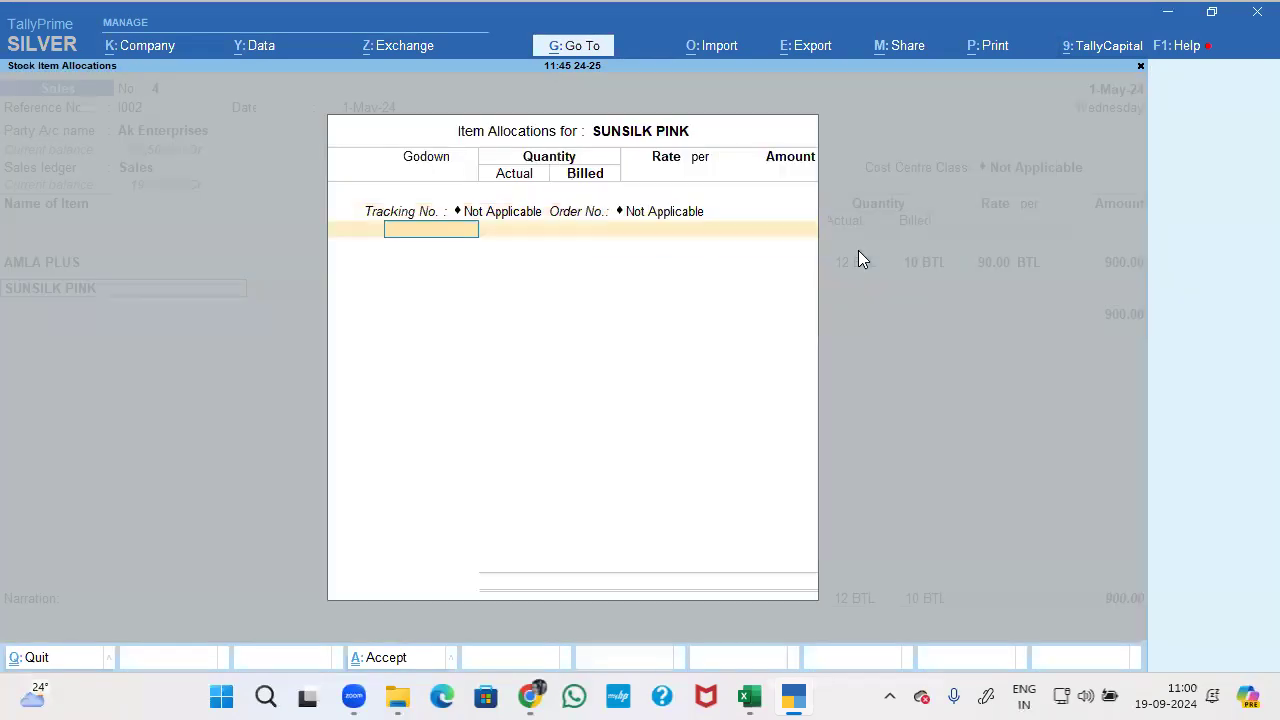
key(Down)
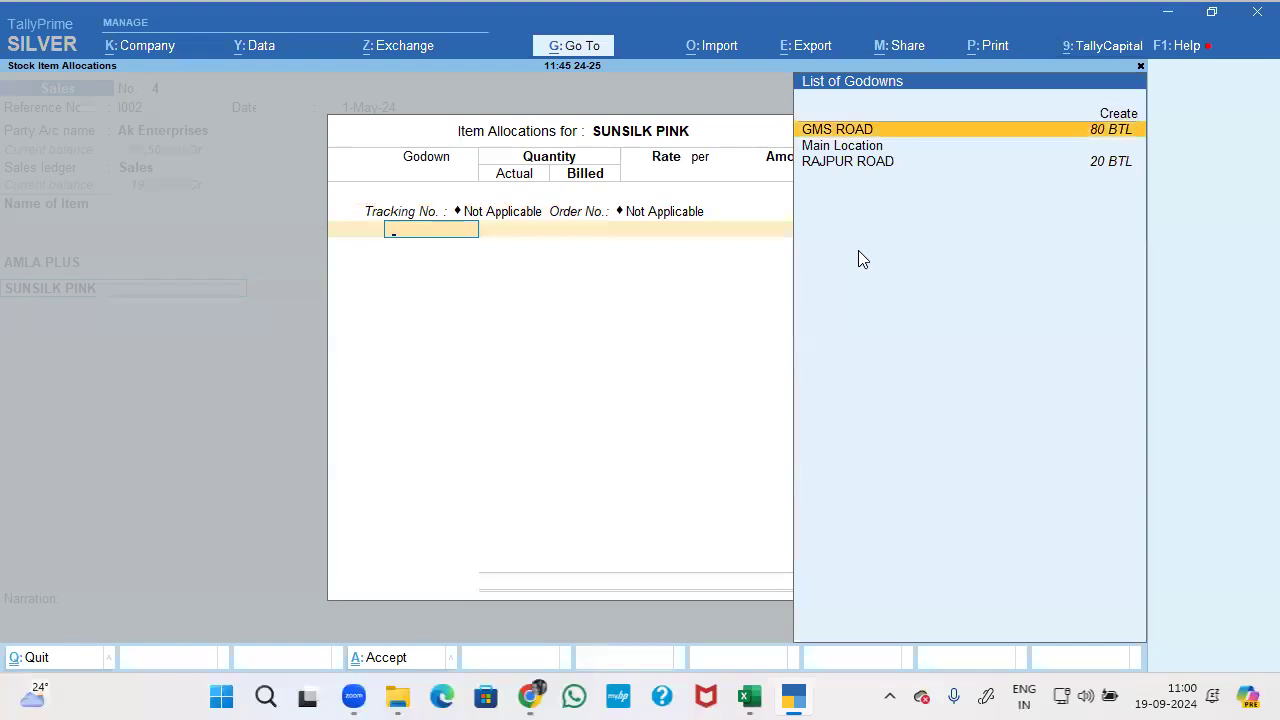
key(Return)
Enter 2 BTL as the actual quantity of SUNSILK PINK, leave its billed quantity and amount blank, and finish the allocation.
text(2)
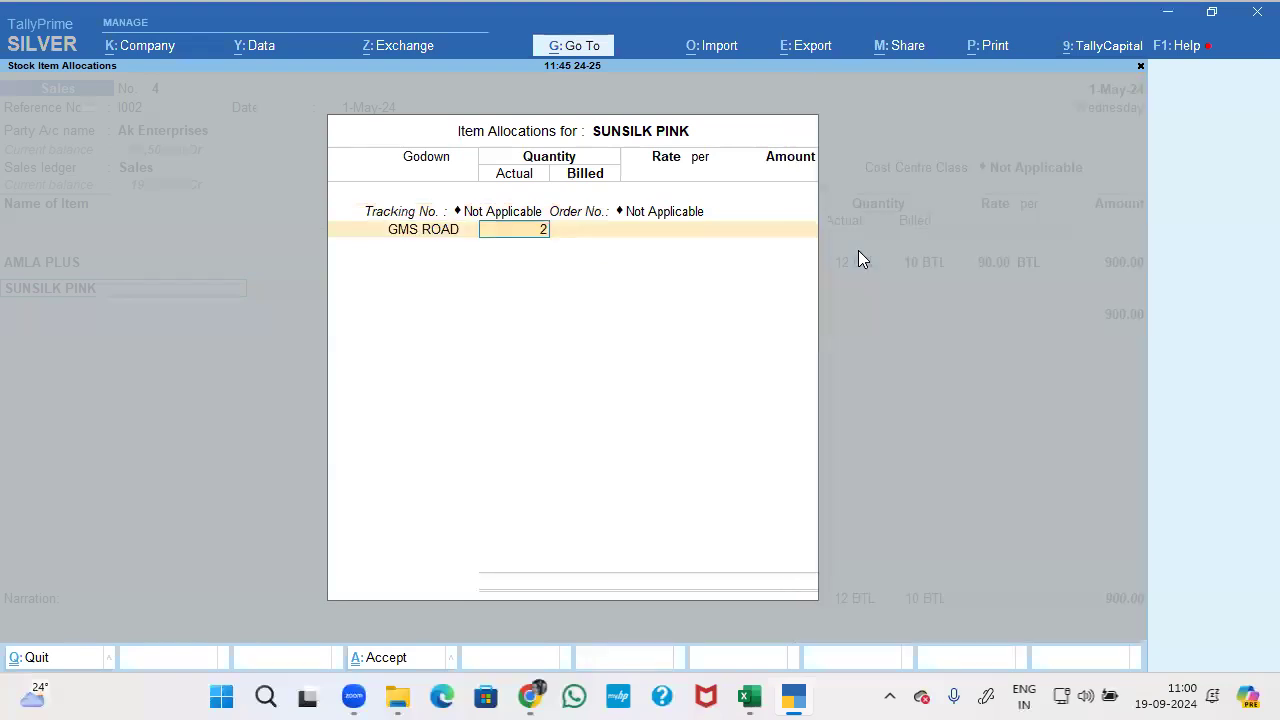
key(Return)
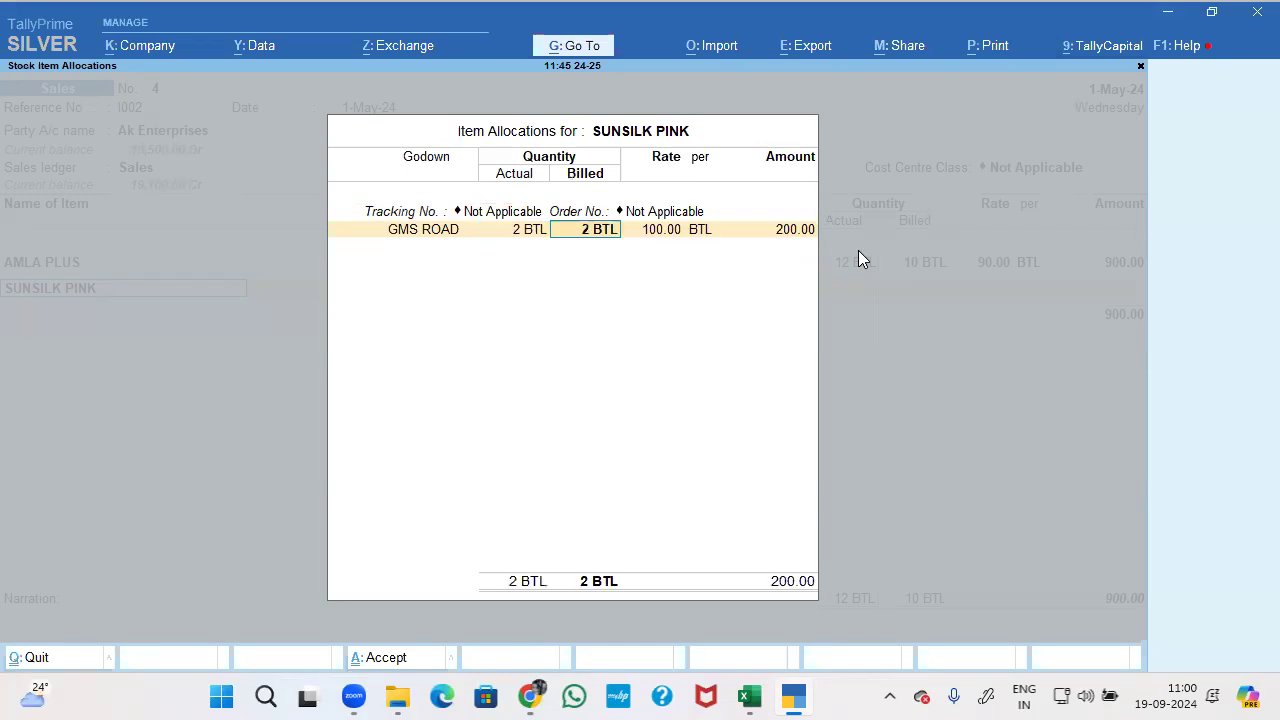
key(BackSpace)
key(Return)
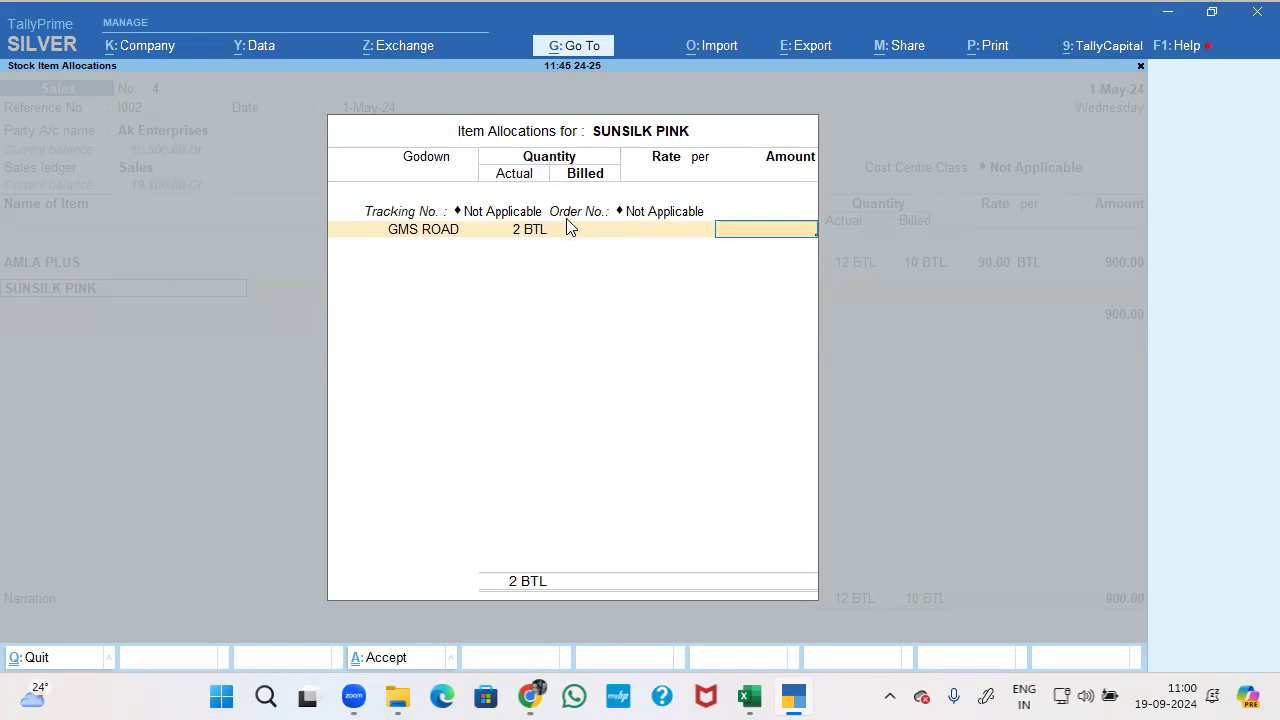
key(Return)
key(Return)
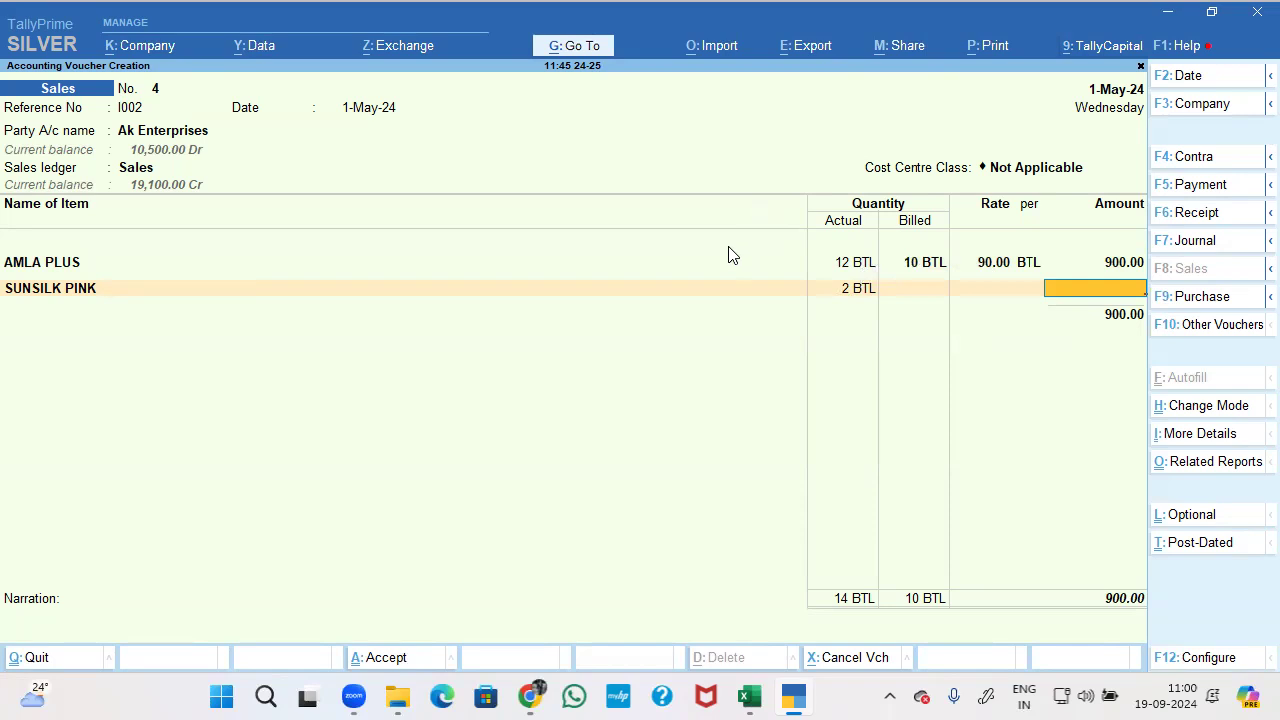
End the item list, accept New Ref 4 for 900.00 Dr in the bill-wise details, and save the sales voucher.
key(Return)
key(Return)
key(Return)
key(Return)
key(Return)
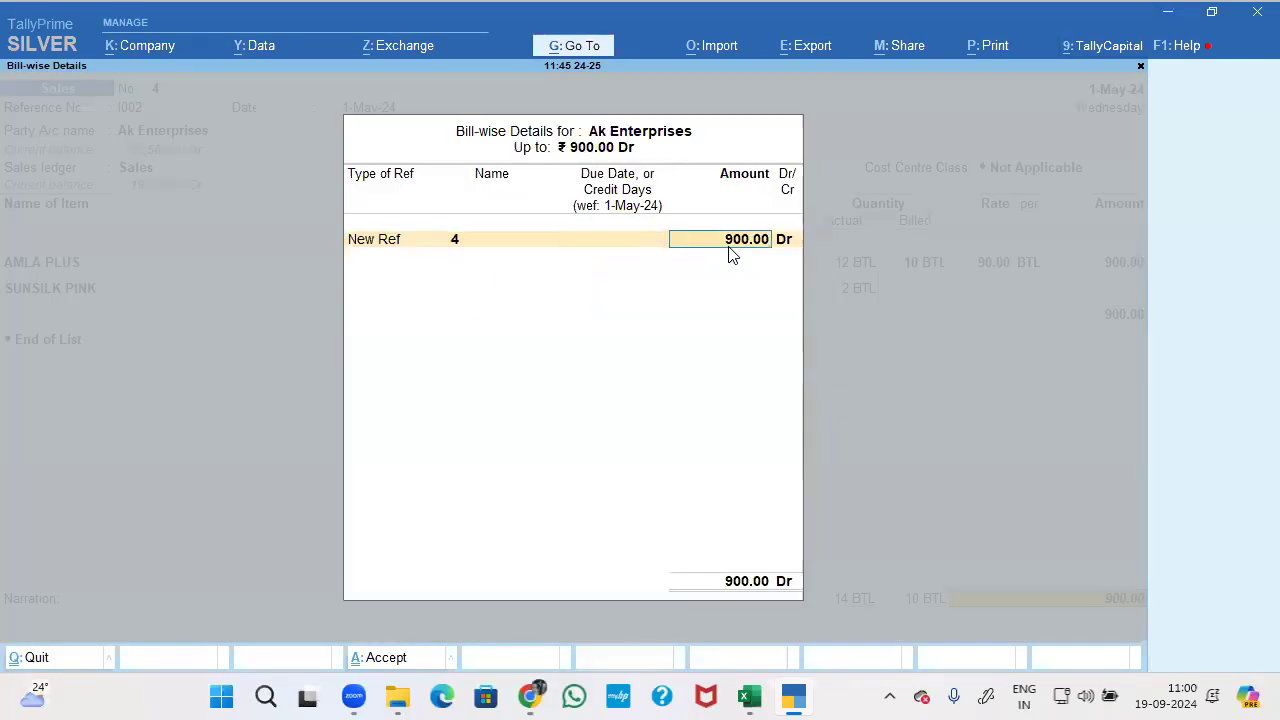
key(Return)
key(Return)
key(Return)
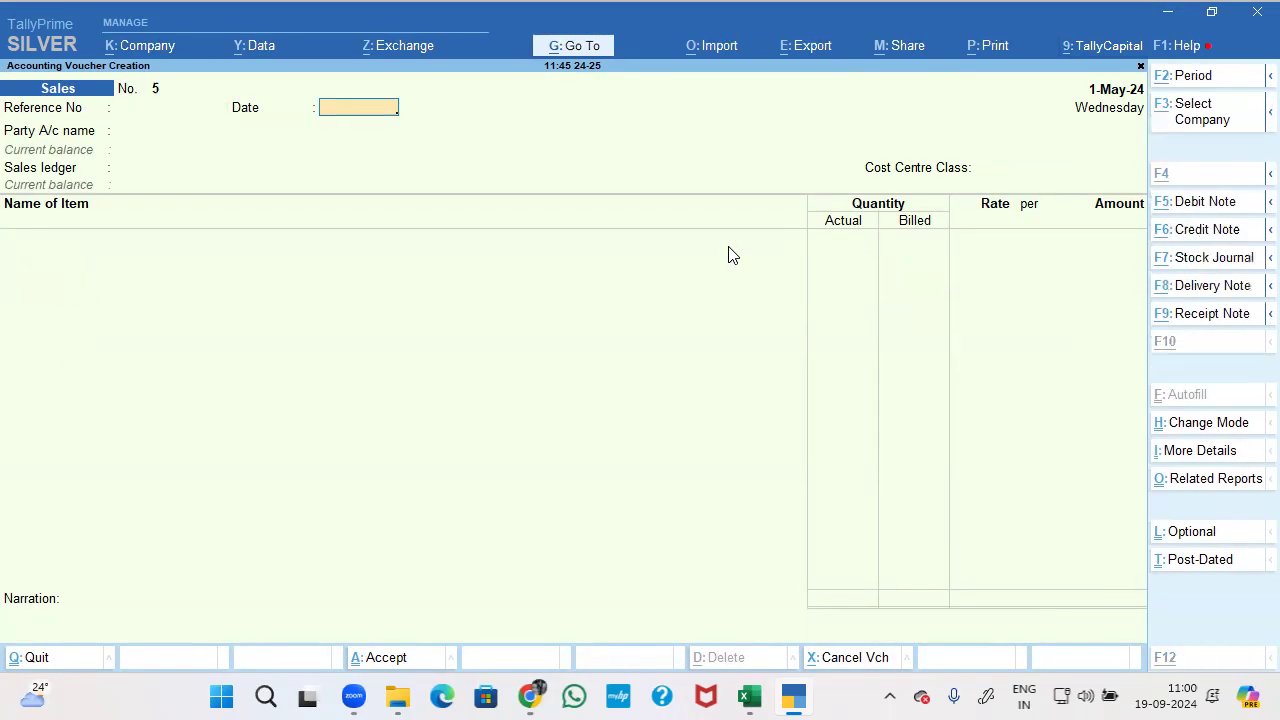
Switch to the Excel topic list and fill the Allow Zero Value Transaction and Actual & Billed Quantity cells with yellow.
key(alt+Tab)
key(alt+Tab)
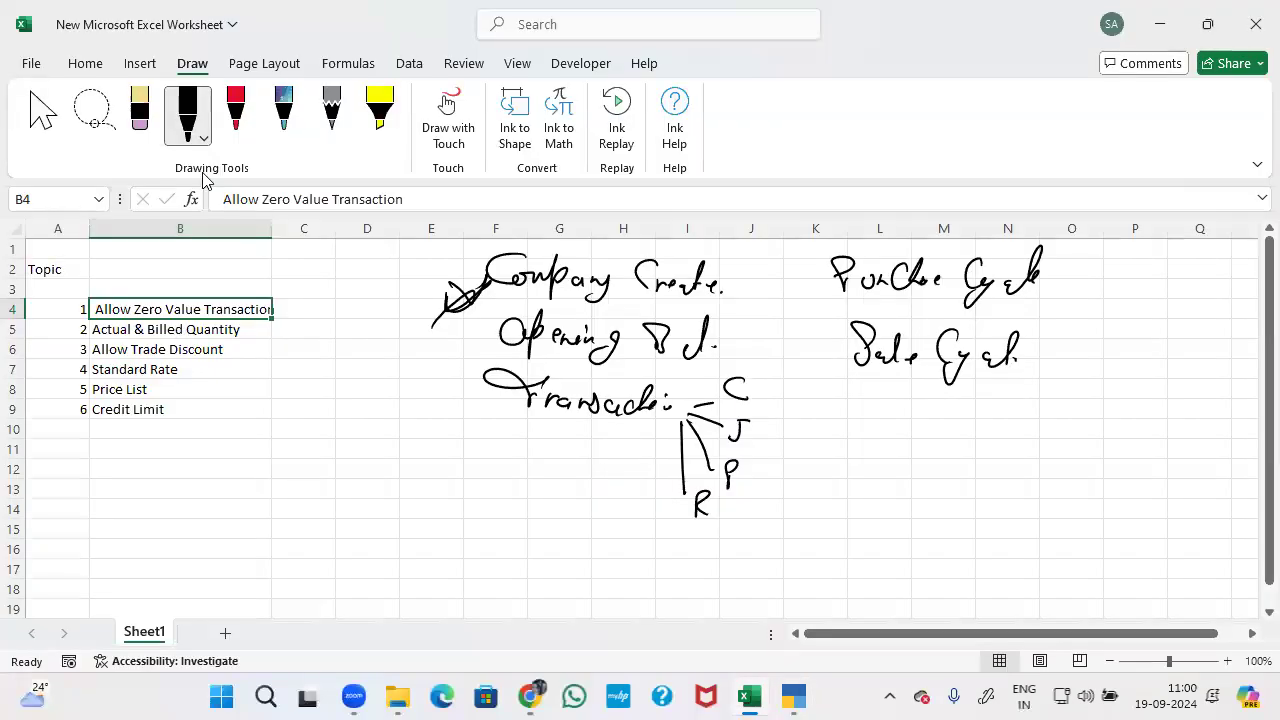
click(87, 66)
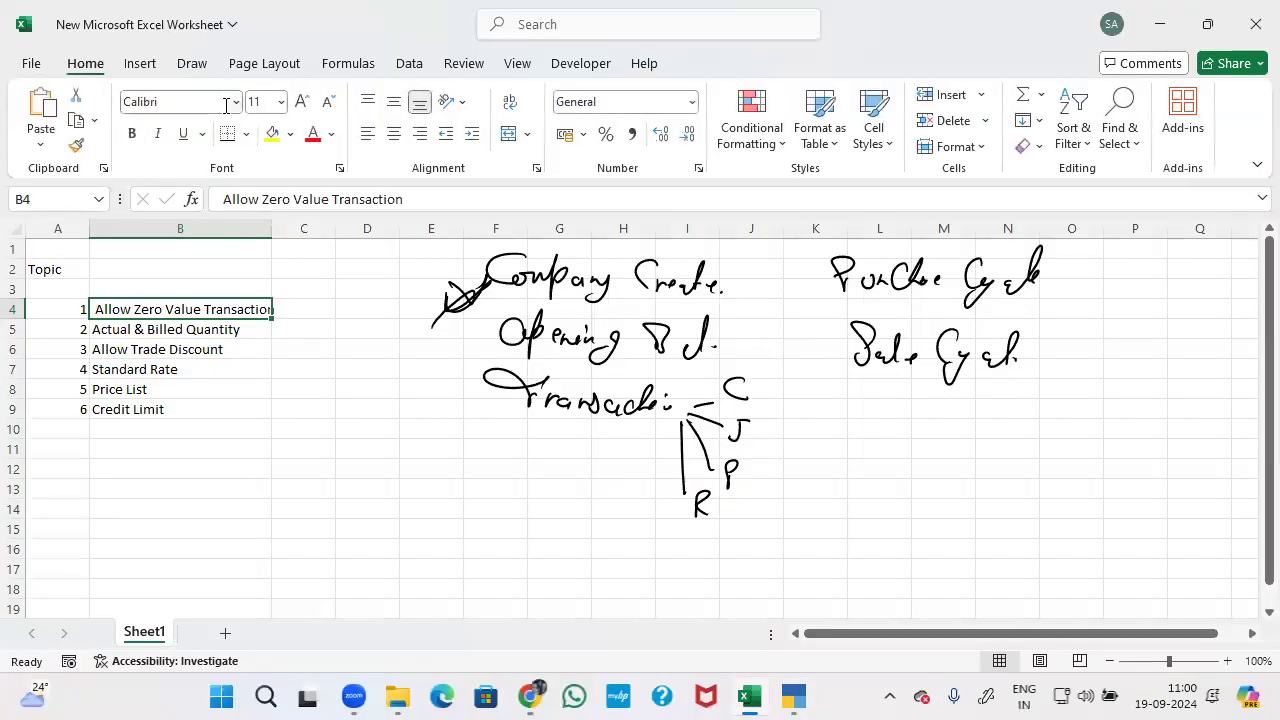
click(271, 134)
key(Return)
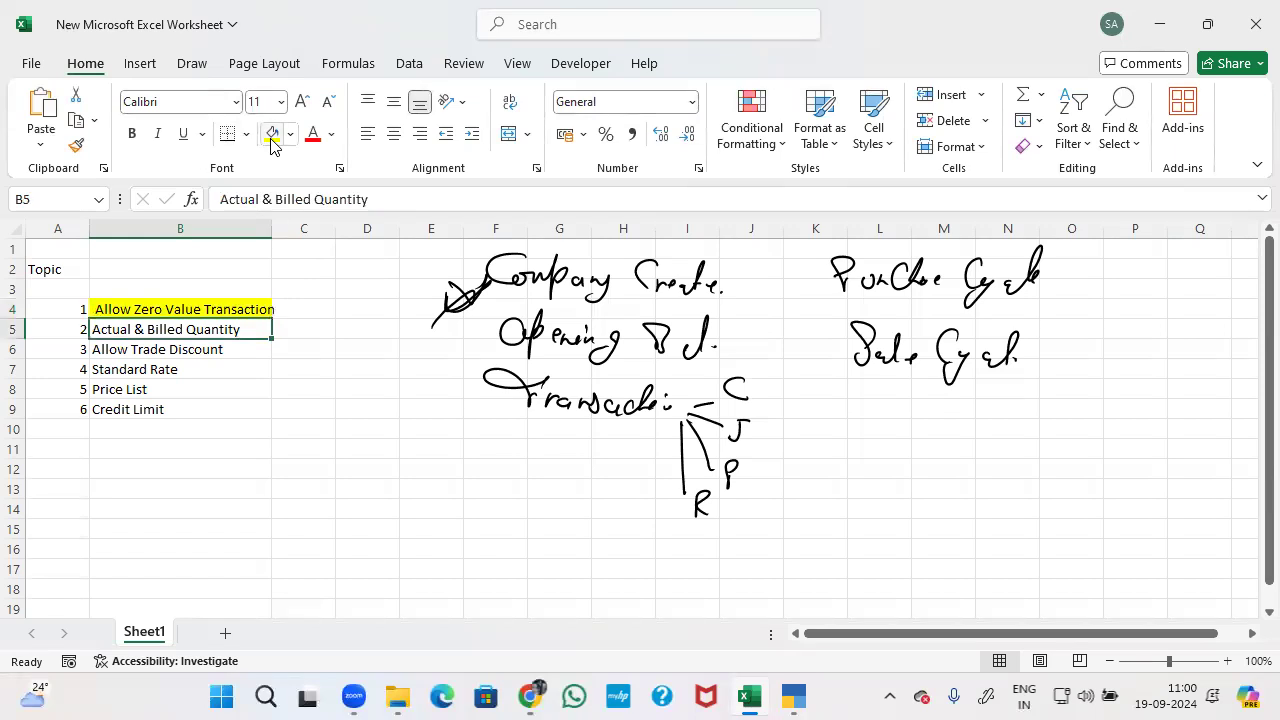
click(271, 134)
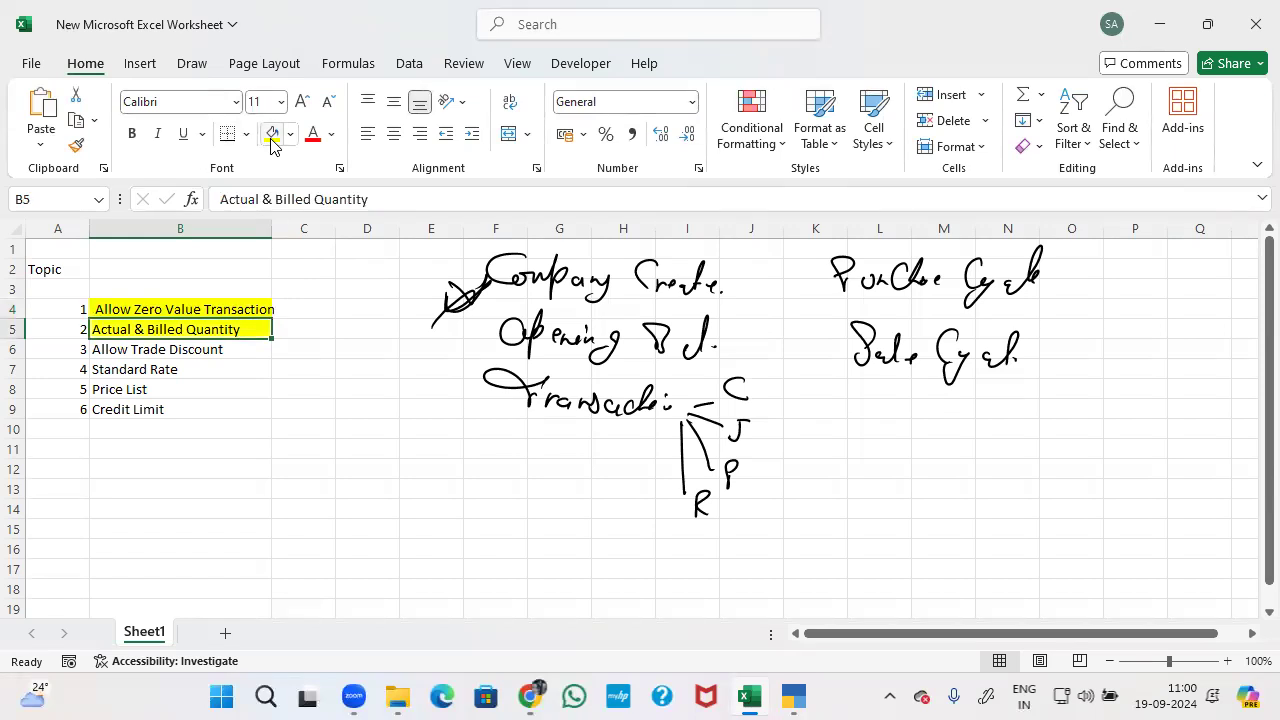